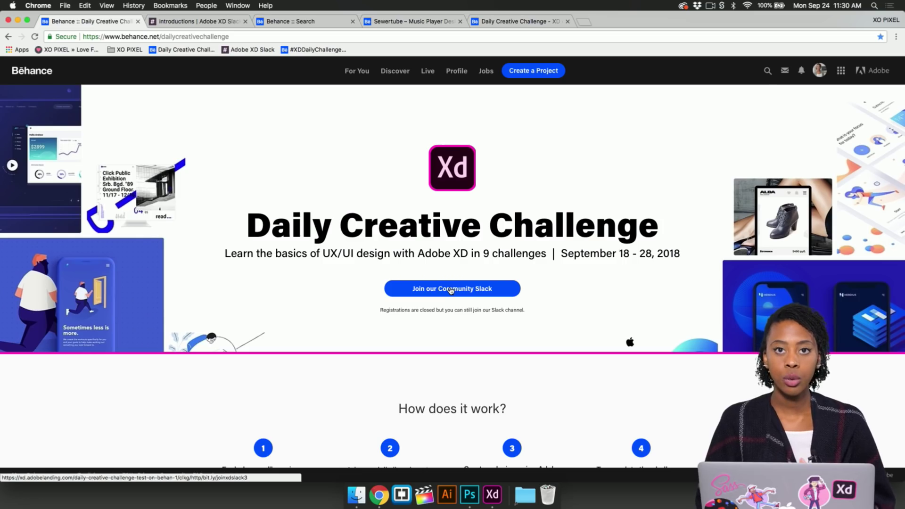
- Review how the Daily Creative Challenge works and look over its list of daily challenges
{"action": "scroll", "coordinate": [451, 291], "scroll_direction": "down", "scroll_amount": 10}
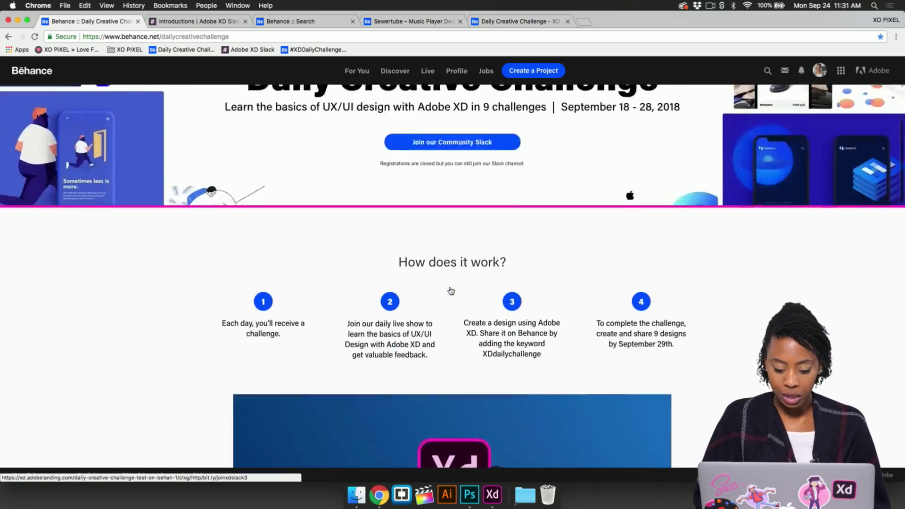
{"action": "scroll", "coordinate": [451, 291], "scroll_direction": "down", "scroll_amount": 10}
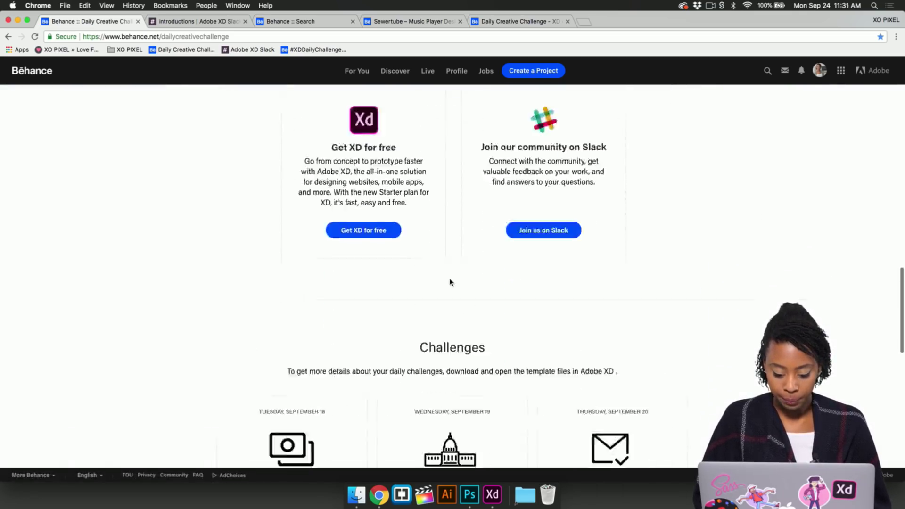
{"action": "scroll", "coordinate": [450, 280], "scroll_direction": "down", "scroll_amount": 1}
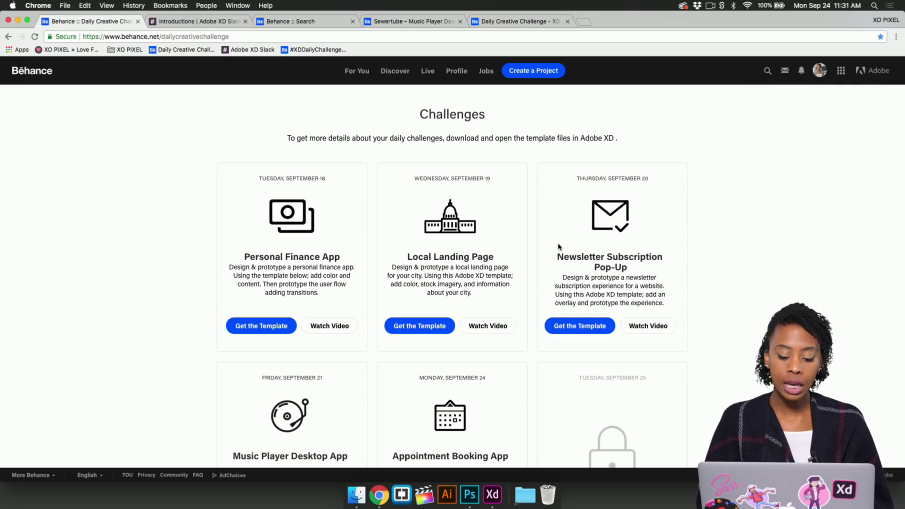
{"action": "scroll", "coordinate": [558, 246], "scroll_direction": "down", "scroll_amount": 1}
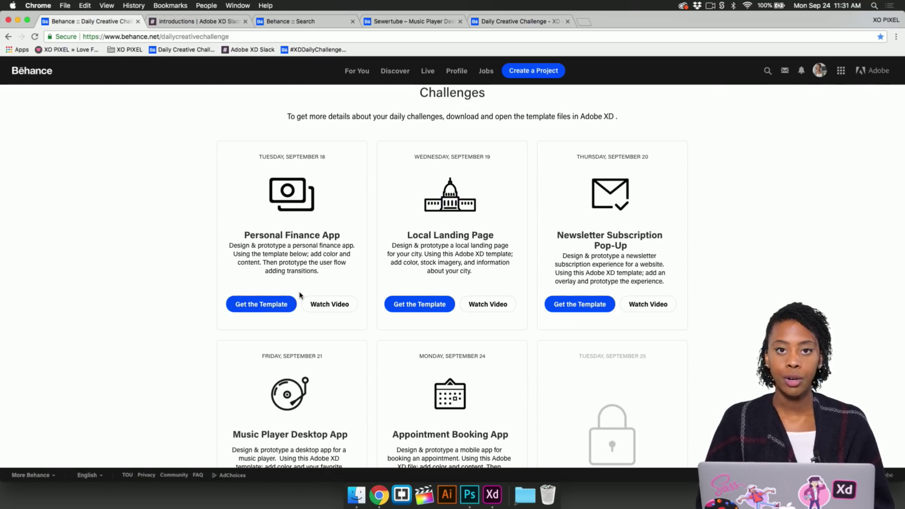
{"action": "scroll", "coordinate": [300, 295], "scroll_direction": "down", "scroll_amount": 1}
{"action": "scroll", "coordinate": [300, 295], "scroll_direction": "up", "scroll_amount": 3}
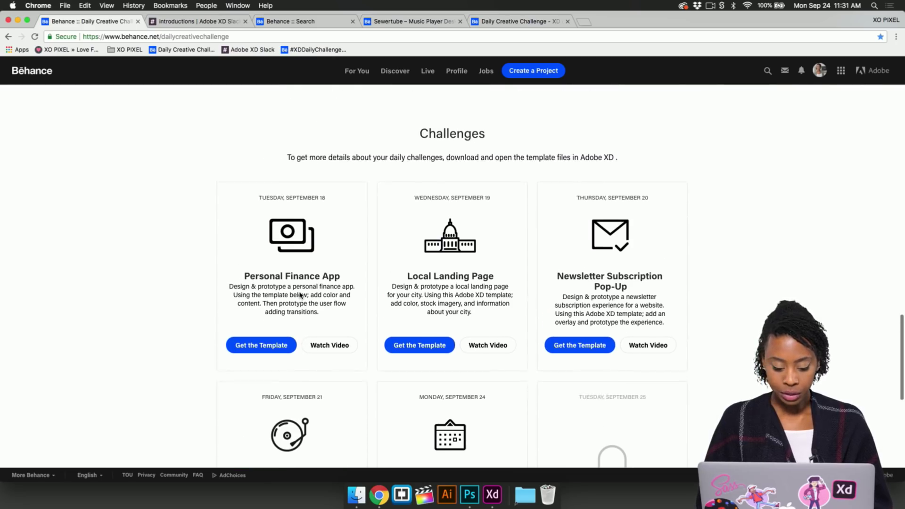
- Browse the Adobe XD Slack channels announcements, design_feedback and help_general, and the XDDAILYCHALLENGE projects on Behance
{"action": "left_click", "coordinate": [212, 21]}
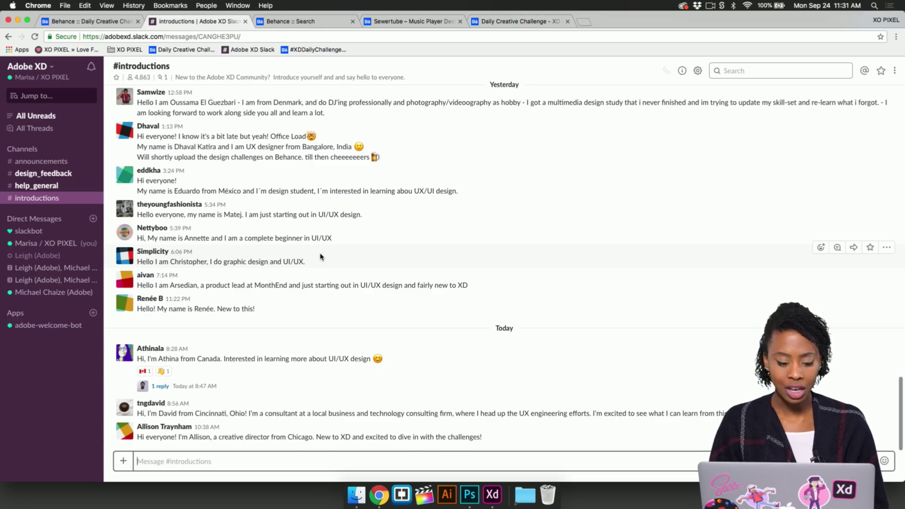
{"action": "left_click", "coordinate": [66, 161]}
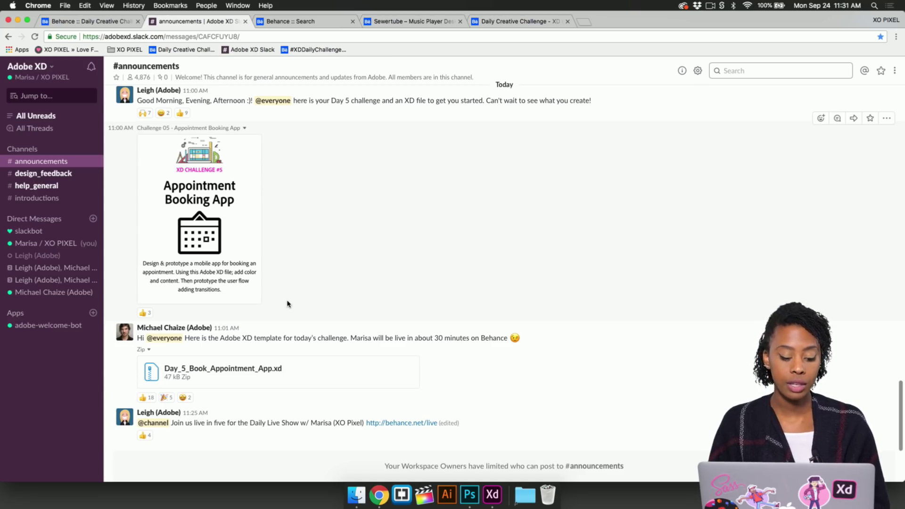
{"action": "left_click", "coordinate": [77, 174]}
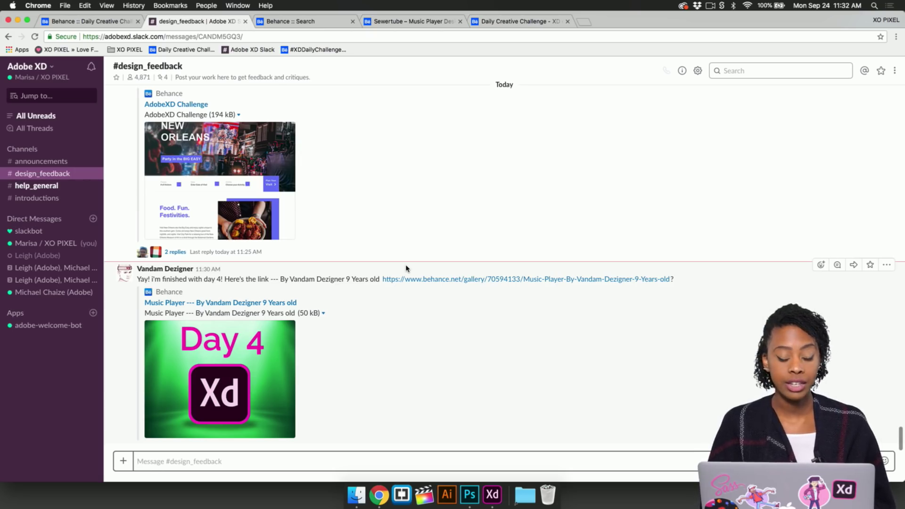
{"action": "left_click", "coordinate": [79, 187]}
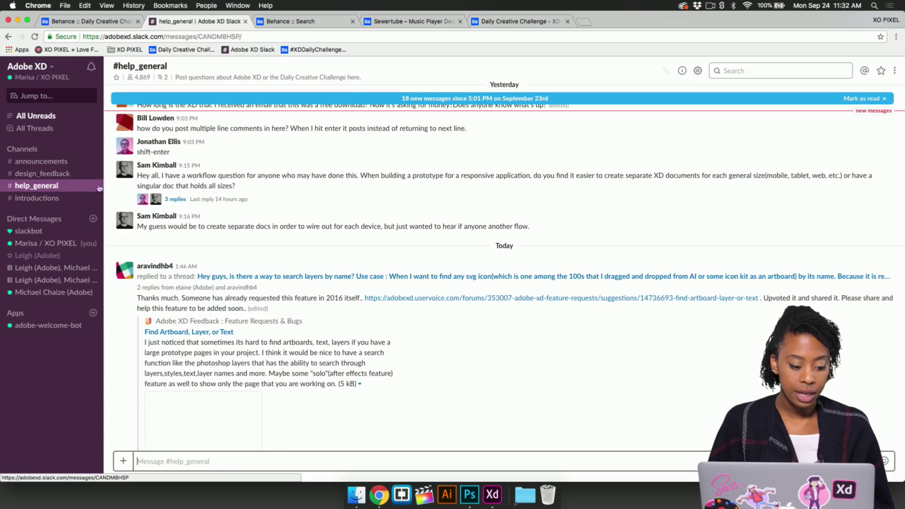
{"action": "scroll", "coordinate": [241, 229], "scroll_direction": "down", "scroll_amount": 4}
{"action": "scroll", "coordinate": [241, 229], "scroll_direction": "down", "scroll_amount": 10}
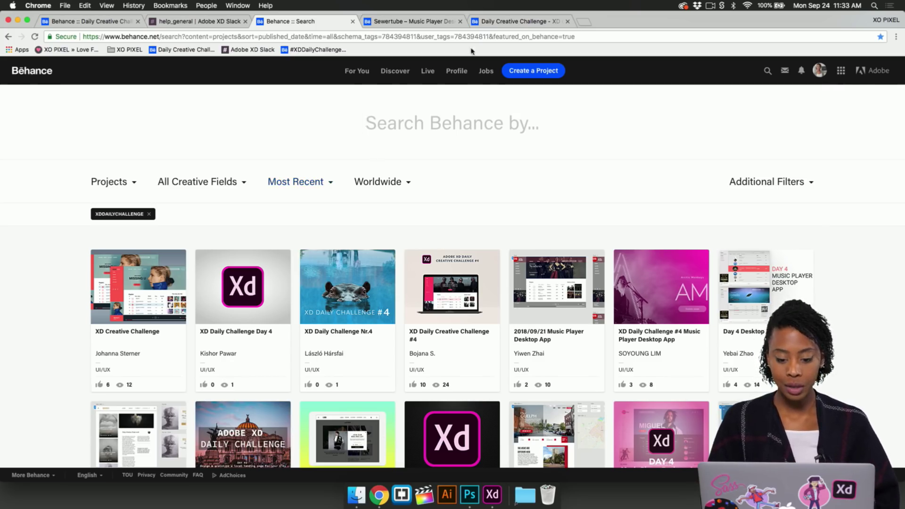
- Open the Sewertube – Music Player Desktop App project, replay its video and examine the screenshot and prototype sections
{"action": "left_click", "coordinate": [422, 23]}
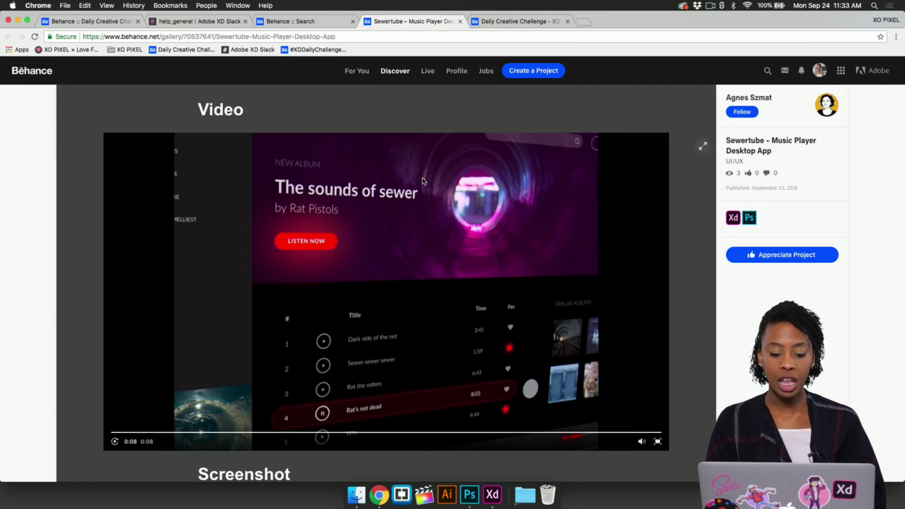
{"action": "scroll", "coordinate": [422, 181], "scroll_direction": "up", "scroll_amount": 2}
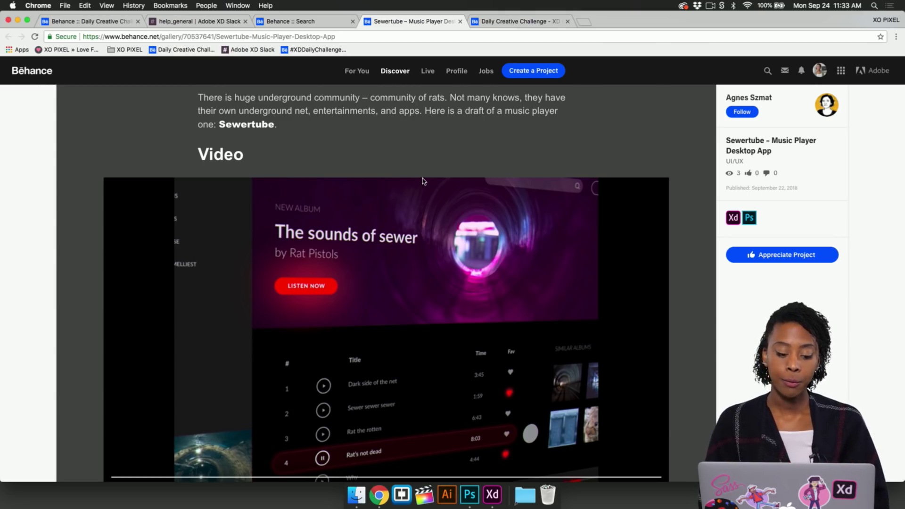
{"action": "scroll", "coordinate": [423, 181], "scroll_direction": "up", "scroll_amount": 1}
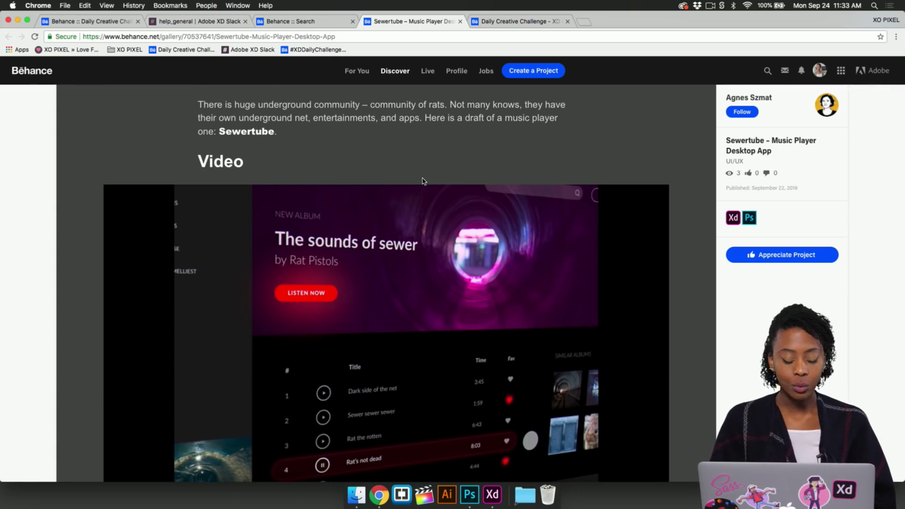
{"action": "scroll", "coordinate": [481, 196], "scroll_direction": "down", "scroll_amount": 2}
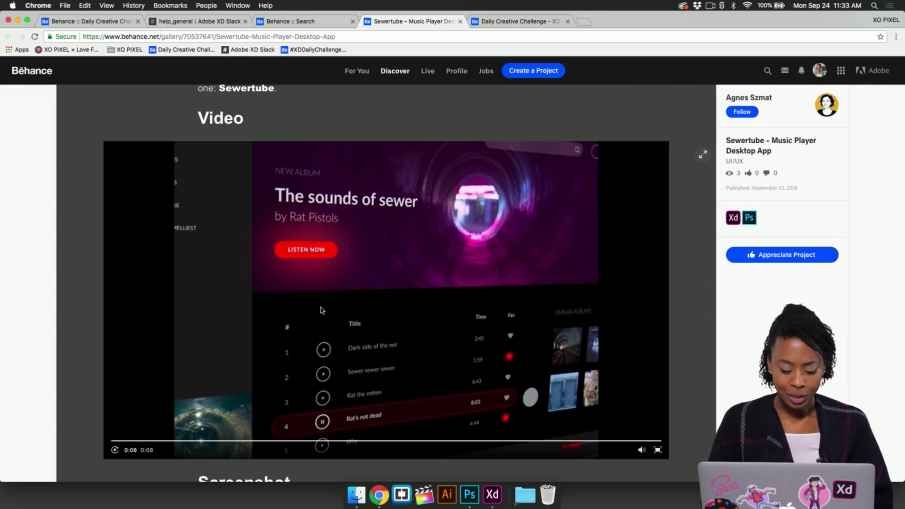
{"action": "left_click", "coordinate": [115, 450]}
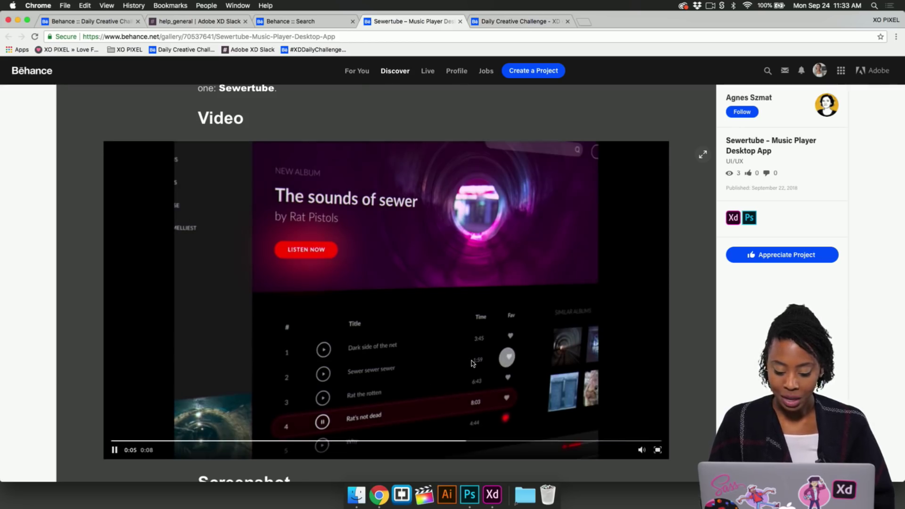
{"action": "scroll", "coordinate": [521, 346], "scroll_direction": "down", "scroll_amount": 2}
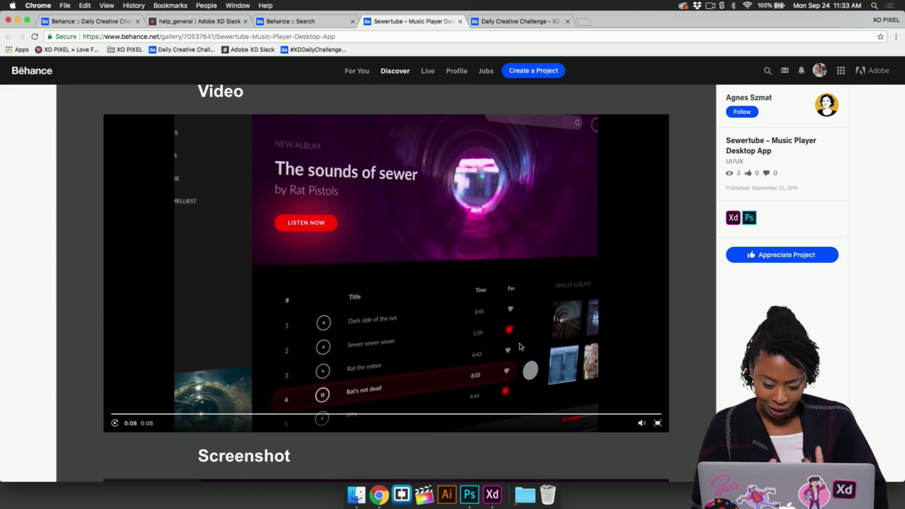
{"action": "scroll", "coordinate": [513, 376], "scroll_direction": "down", "scroll_amount": 10}
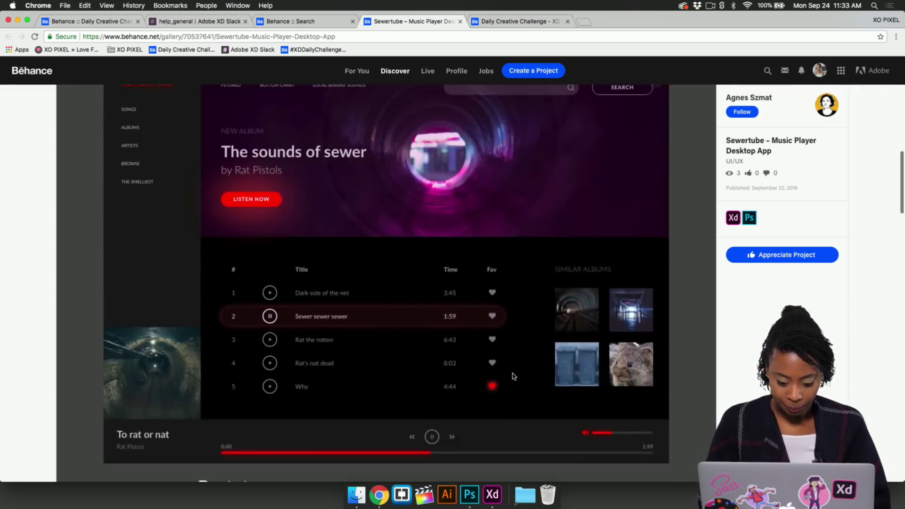
{"action": "scroll", "coordinate": [514, 376], "scroll_direction": "down", "scroll_amount": 3}
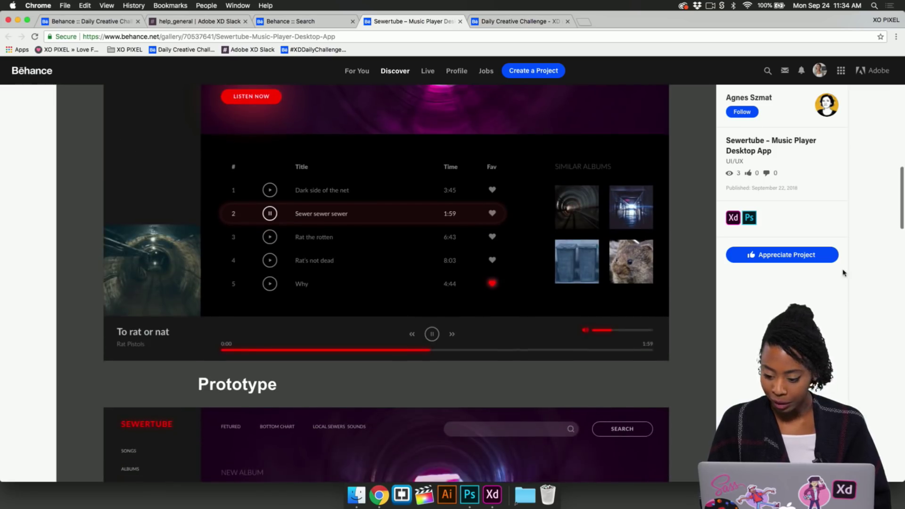
- Appreciate the Sewertube project and post a "Great work" comment addressing the designer by first name
{"action": "left_click", "coordinate": [808, 256]}
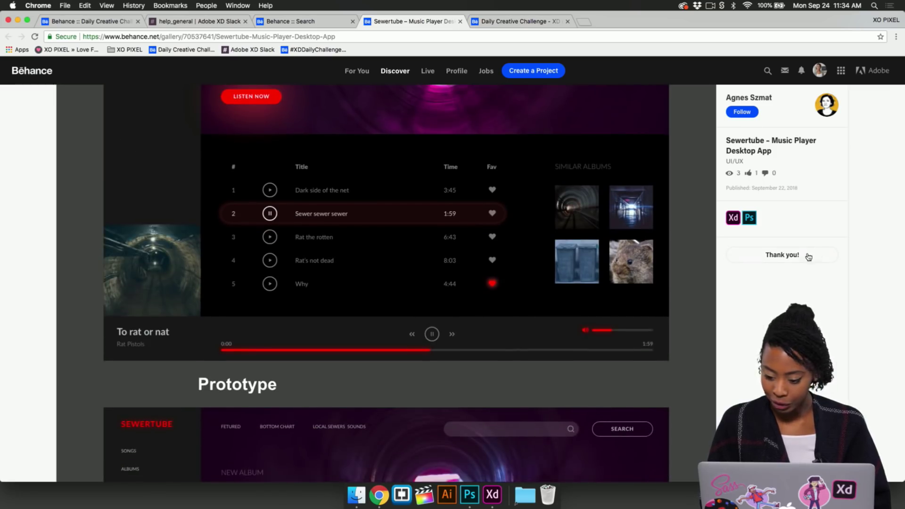
{"action": "scroll", "coordinate": [489, 348], "scroll_direction": "down", "scroll_amount": 20}
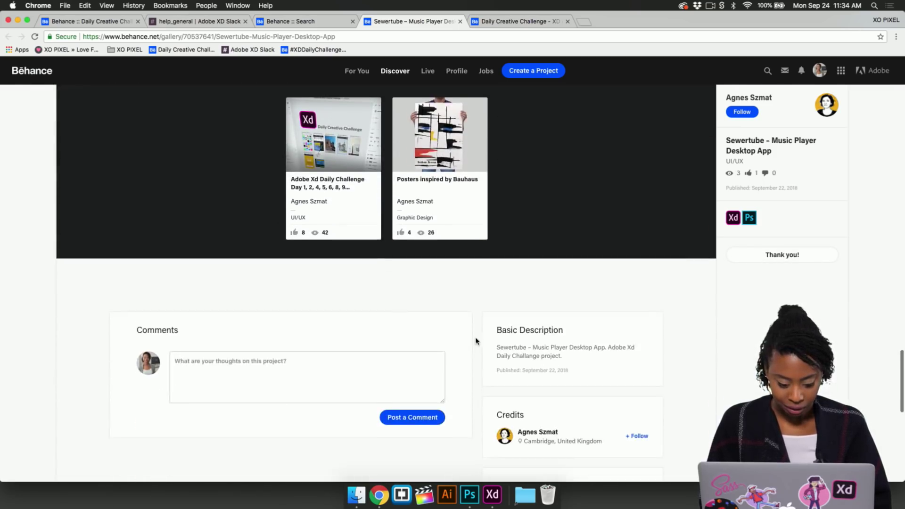
{"action": "left_click", "coordinate": [378, 378]}
{"action": "type", "text": "Great"}
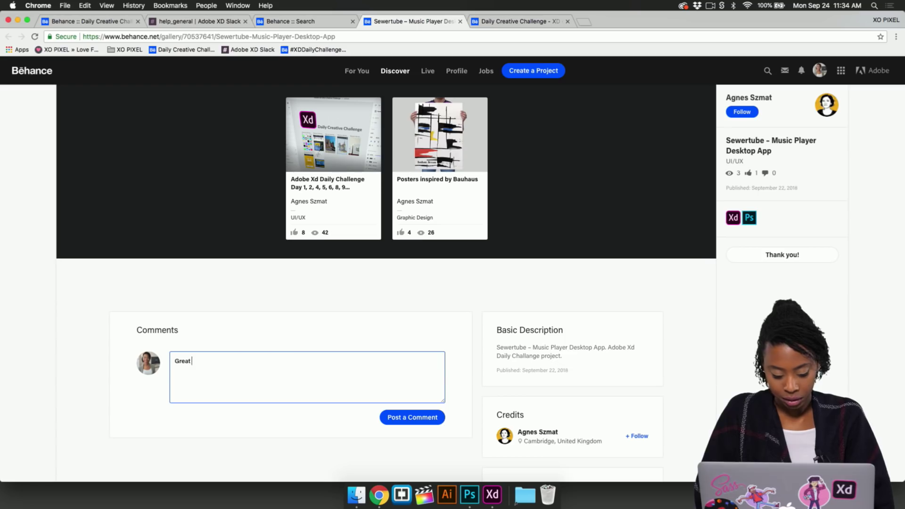
{"action": "type", "text": " work, Agnes!"}
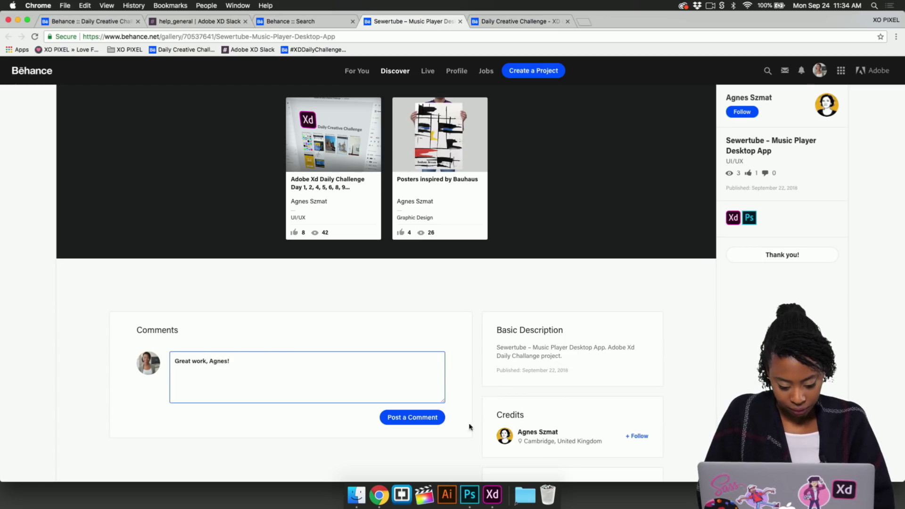
{"action": "left_click", "coordinate": [437, 421]}
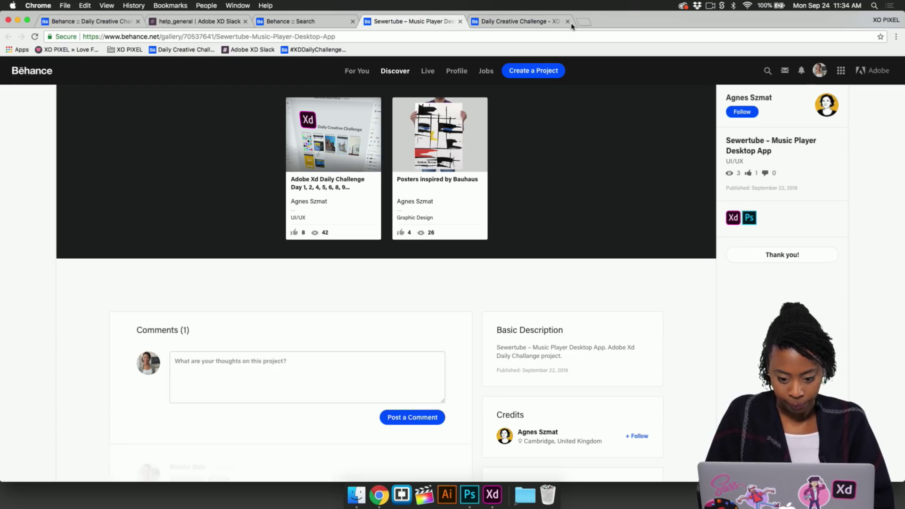
- Open the Daily Creative Challenge - XD project and examine its Day #4 Music Player Desktop App design
{"action": "left_click", "coordinate": [549, 23]}
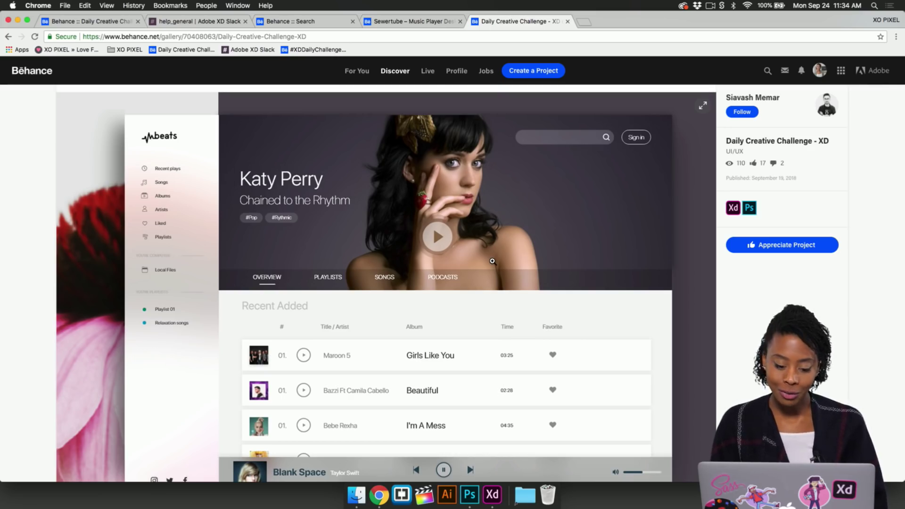
{"action": "scroll", "coordinate": [441, 255], "scroll_direction": "down", "scroll_amount": 2}
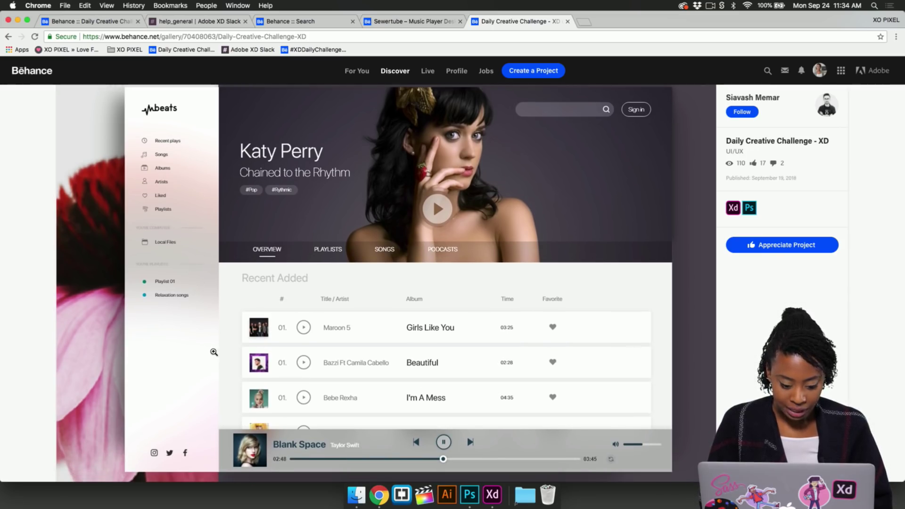
{"action": "scroll", "coordinate": [356, 395], "scroll_direction": "down", "scroll_amount": 5}
{"action": "scroll", "coordinate": [356, 391], "scroll_direction": "down", "scroll_amount": 5}
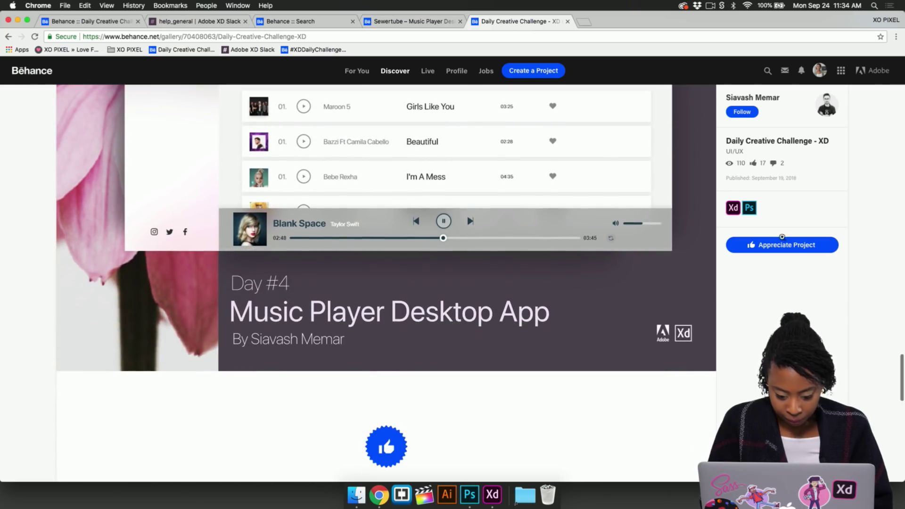
- Appreciate the Daily Creative Challenge - XD project and post an "Awesome work" comment addressing the designer by first name
{"action": "left_click", "coordinate": [786, 244]}
{"action": "scroll", "coordinate": [571, 330], "scroll_direction": "down", "scroll_amount": 10}
{"action": "scroll", "coordinate": [534, 359], "scroll_direction": "down", "scroll_amount": 10}
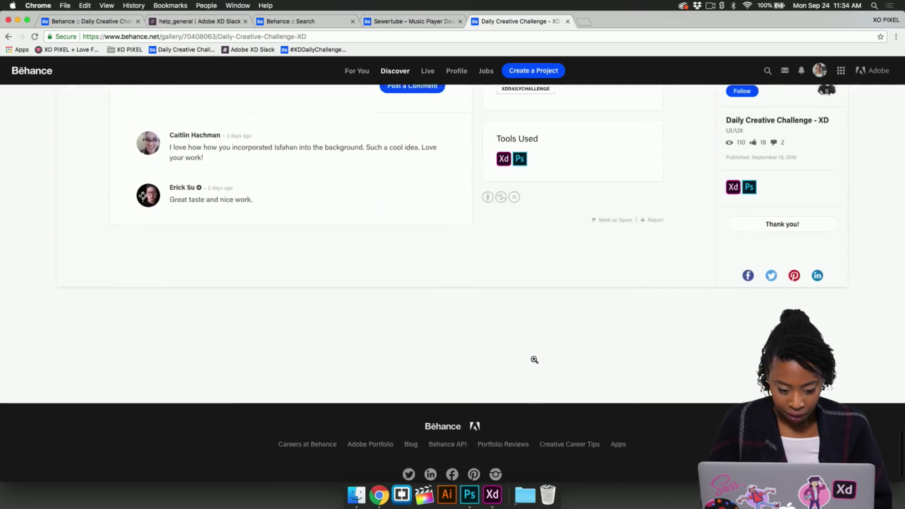
{"action": "scroll", "coordinate": [338, 212], "scroll_direction": "up", "scroll_amount": 5}
{"action": "left_click", "coordinate": [329, 174]}
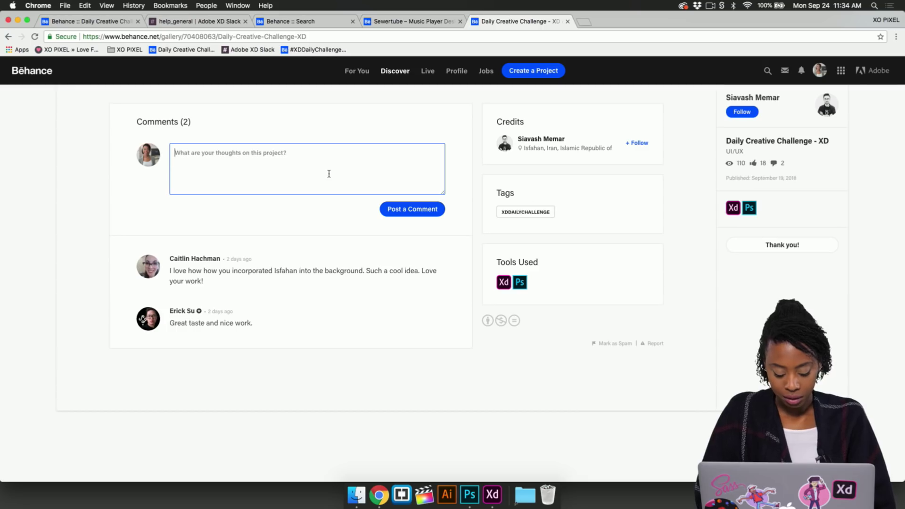
{"action": "type", "text": "Awesome work"}
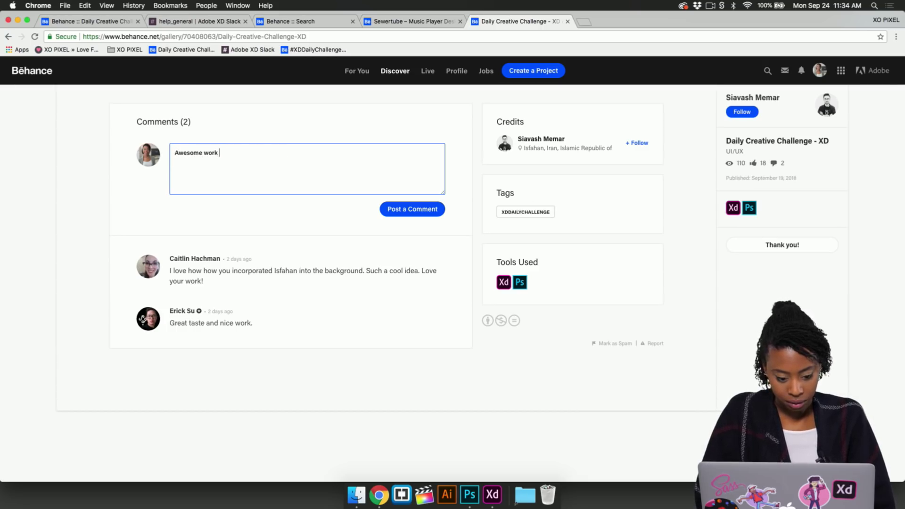
{"action": "type", "text": ", Sia"}
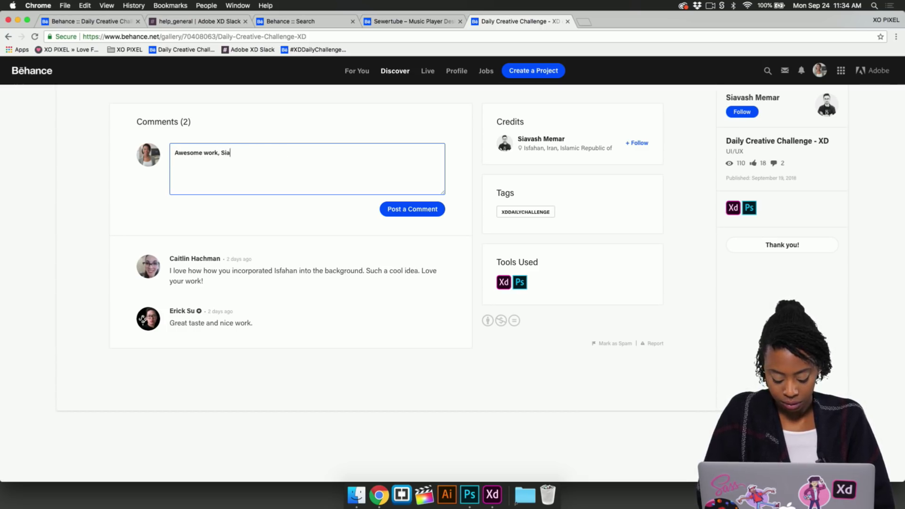
{"action": "type", "text": "vash!"}
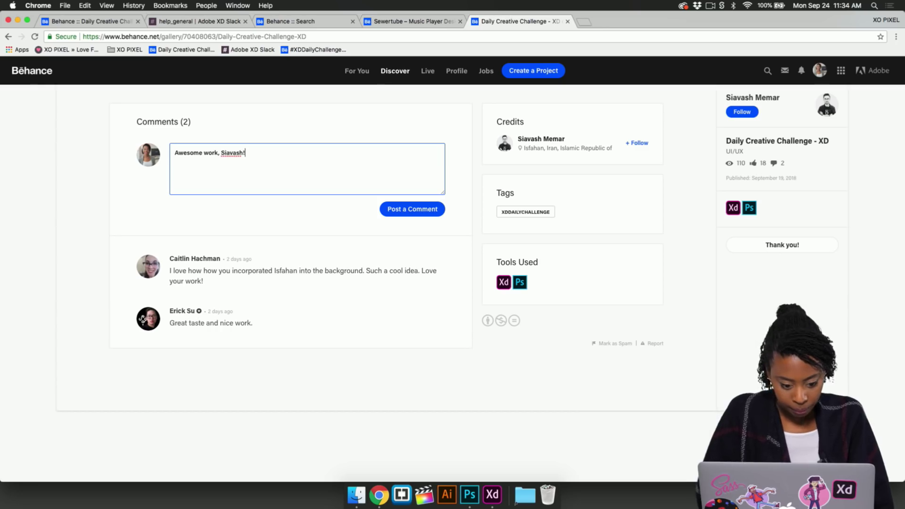
{"action": "left_click", "coordinate": [414, 209]}
- Switch to the mb_Day_5_Book_Appointment_App document in Adobe XD
{"action": "scroll", "coordinate": [414, 213], "scroll_direction": "up", "scroll_amount": 15}
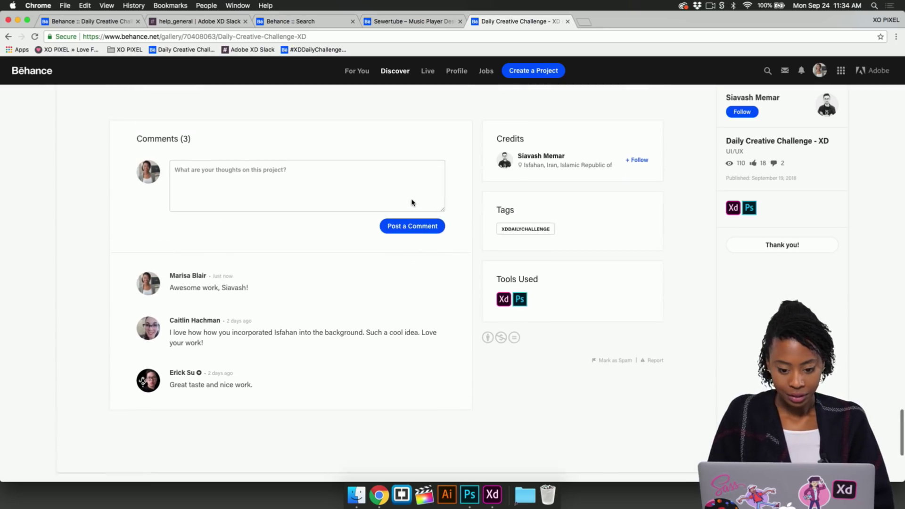
{"action": "scroll", "coordinate": [412, 214], "scroll_direction": "up", "scroll_amount": 1}
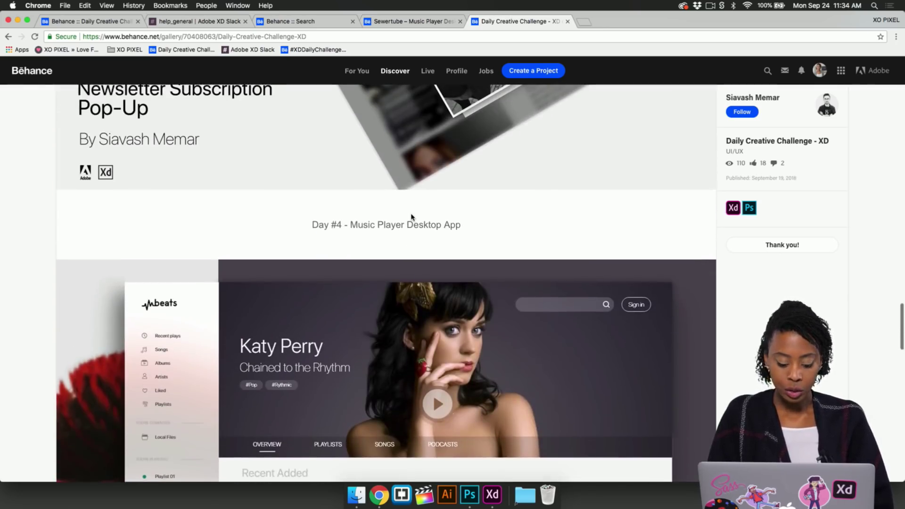
{"action": "key", "text": "ctrl+Up"}
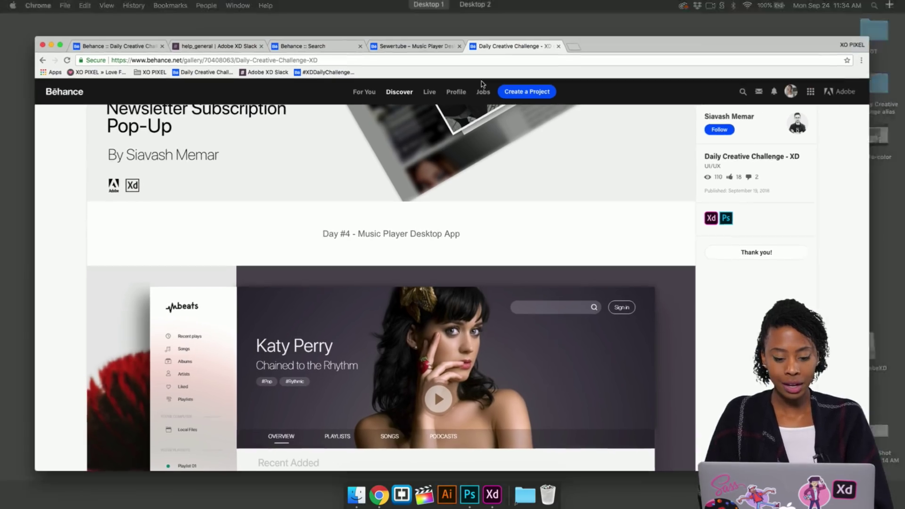
{"action": "left_click", "coordinate": [501, 64]}
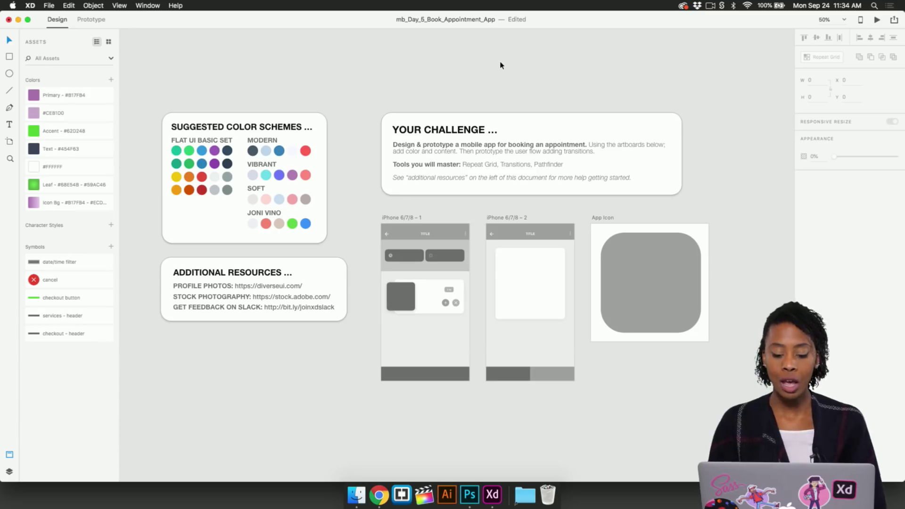
- Examine the challenge brief and the wireframe artboards for the appointment booking app
{"action": "scroll", "coordinate": [500, 65], "scroll_direction": "down", "scroll_amount": 2}
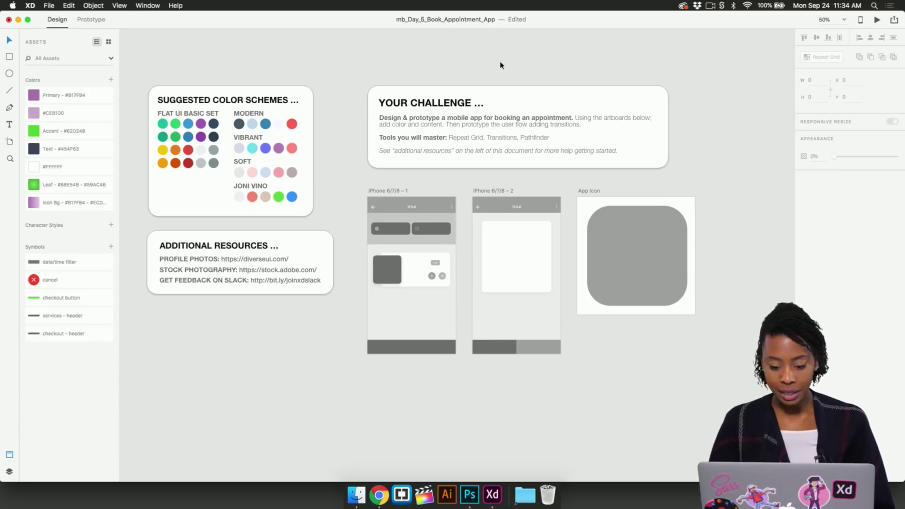
{"action": "scroll", "coordinate": [501, 65], "scroll_direction": "left", "scroll_amount": 2}
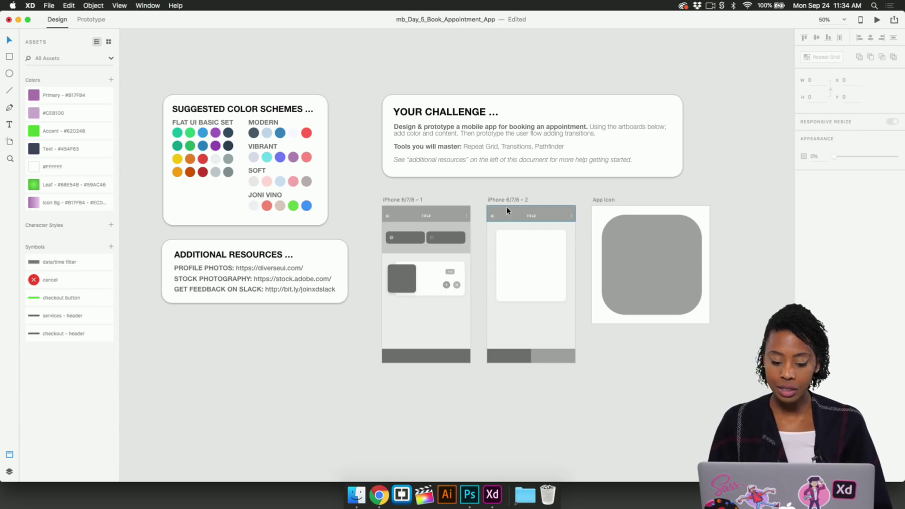
{"action": "scroll", "coordinate": [507, 206], "scroll_direction": "up", "scroll_amount": 5}
{"action": "scroll", "coordinate": [513, 198], "scroll_direction": "right", "scroll_amount": 3}
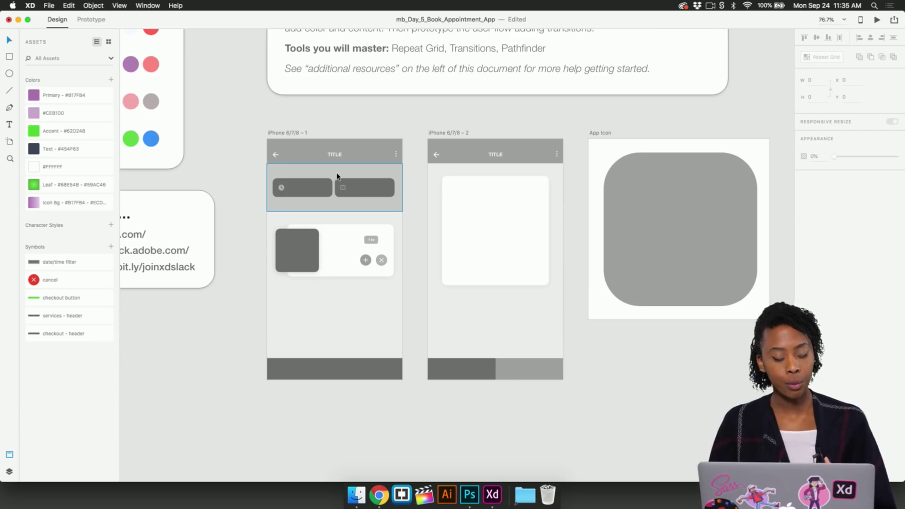
{"action": "scroll", "coordinate": [323, 238], "scroll_direction": "up", "scroll_amount": 5}
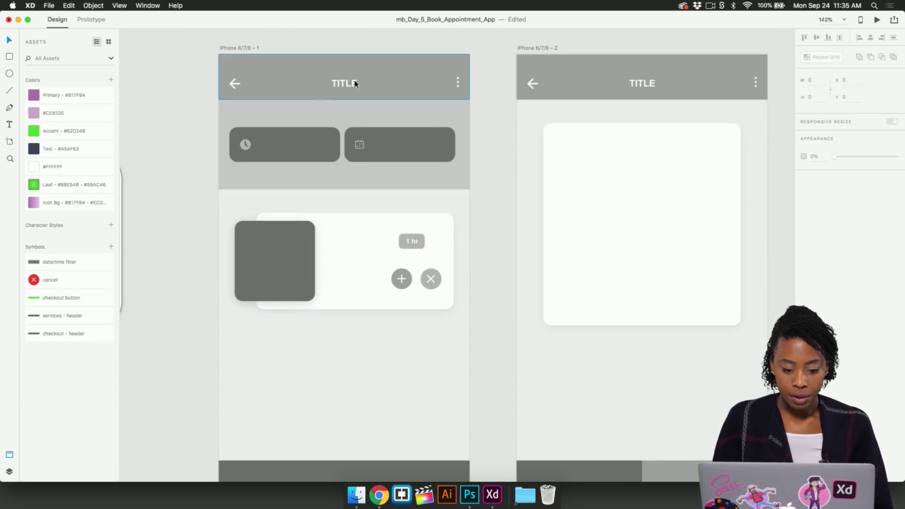
- Inspect the title header, the time and date filter fields, and the service card with its image placeholder on the iPhone 6/7/8 – 1 artboard
{"action": "left_click", "coordinate": [356, 84]}
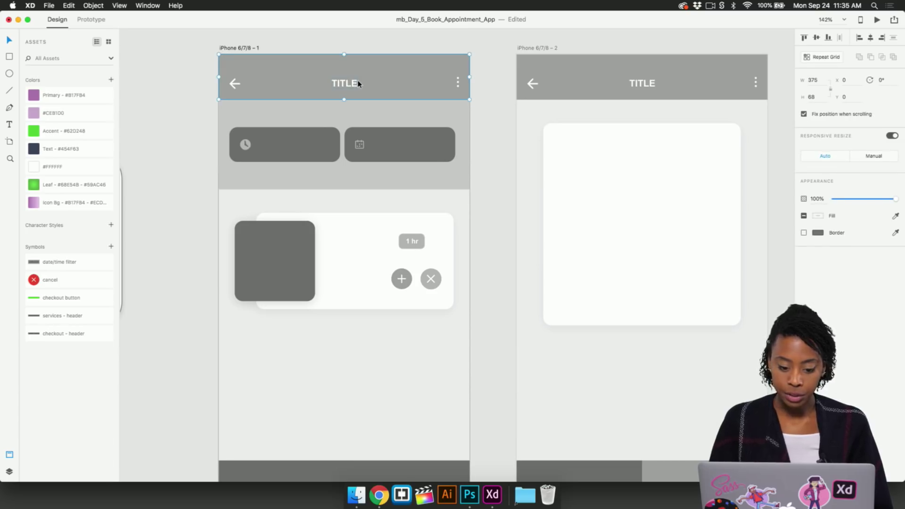
{"action": "left_click", "coordinate": [284, 140]}
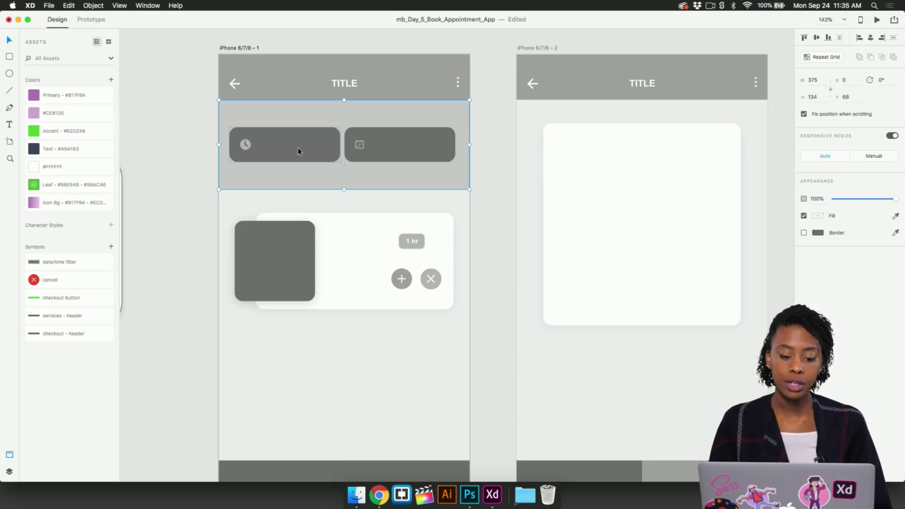
{"action": "double_click", "coordinate": [298, 148]}
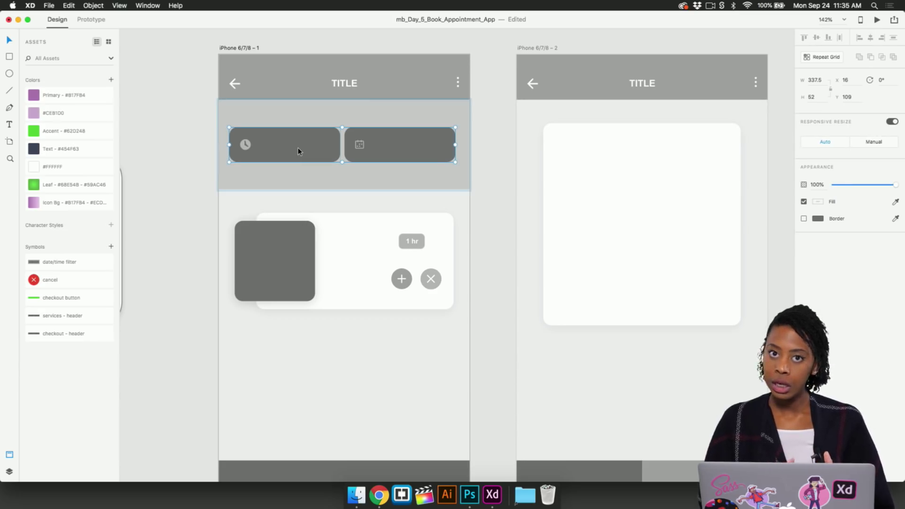
{"action": "double_click", "coordinate": [284, 151]}
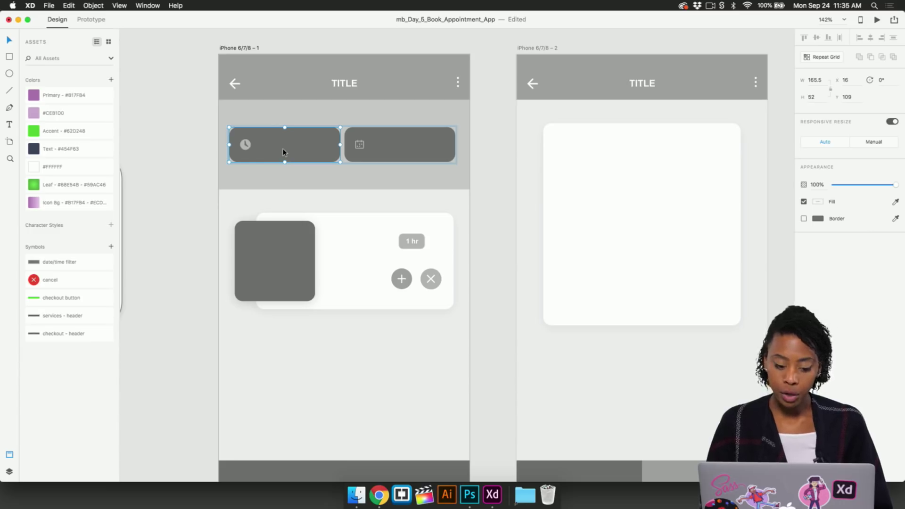
{"action": "left_click", "coordinate": [408, 145]}
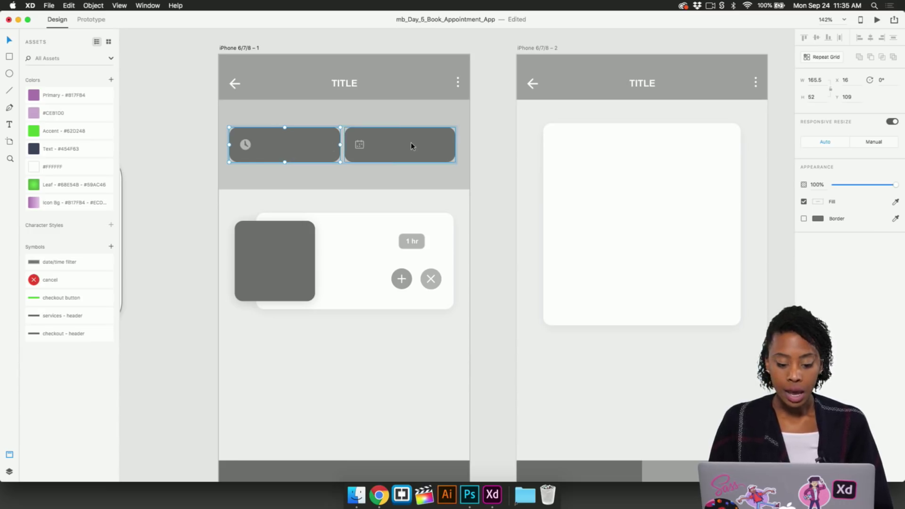
{"action": "left_click", "coordinate": [355, 218]}
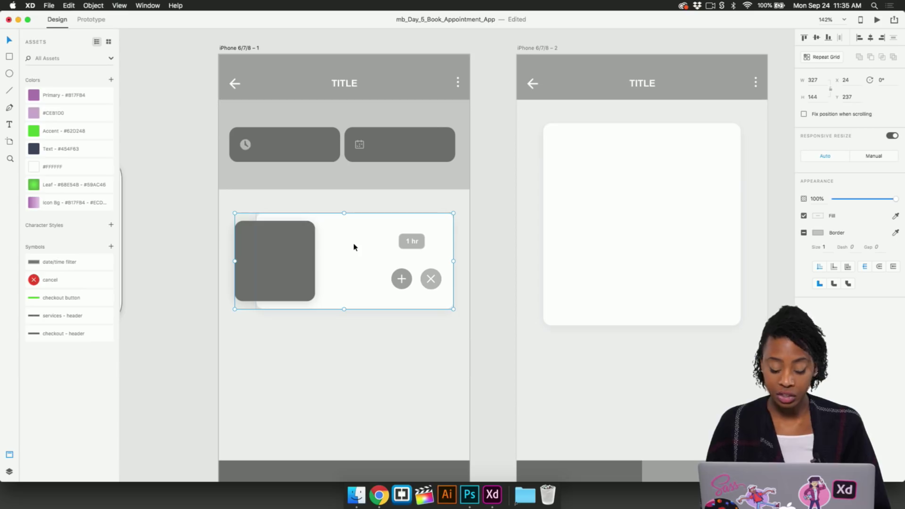
{"action": "double_click", "coordinate": [284, 253]}
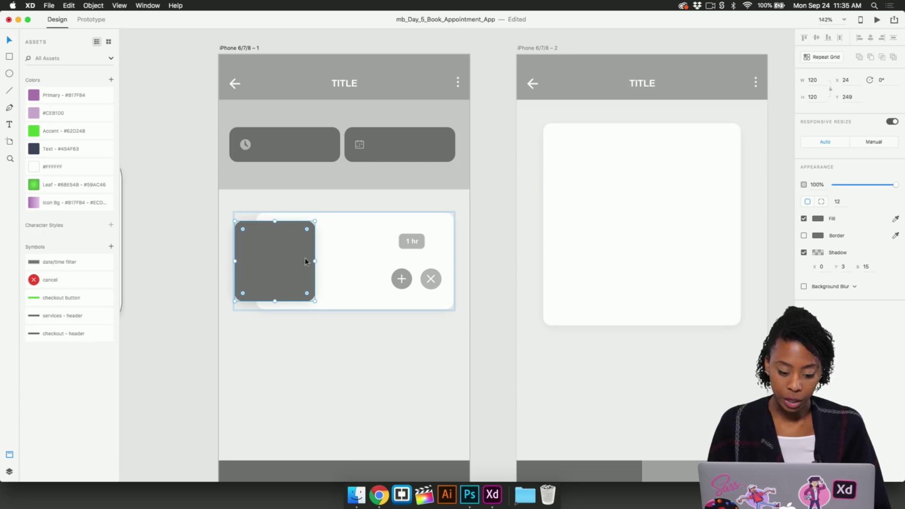
{"action": "left_click", "coordinate": [370, 285]}
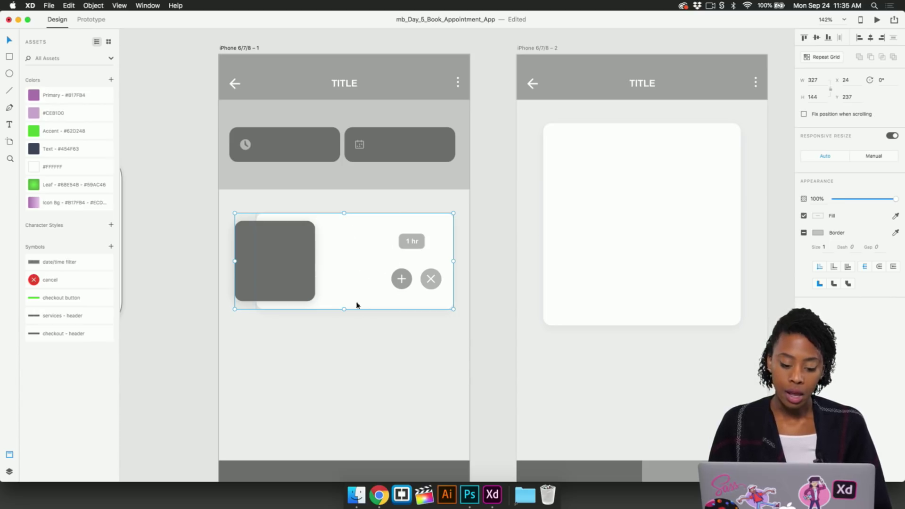
{"action": "left_click", "coordinate": [337, 421]}
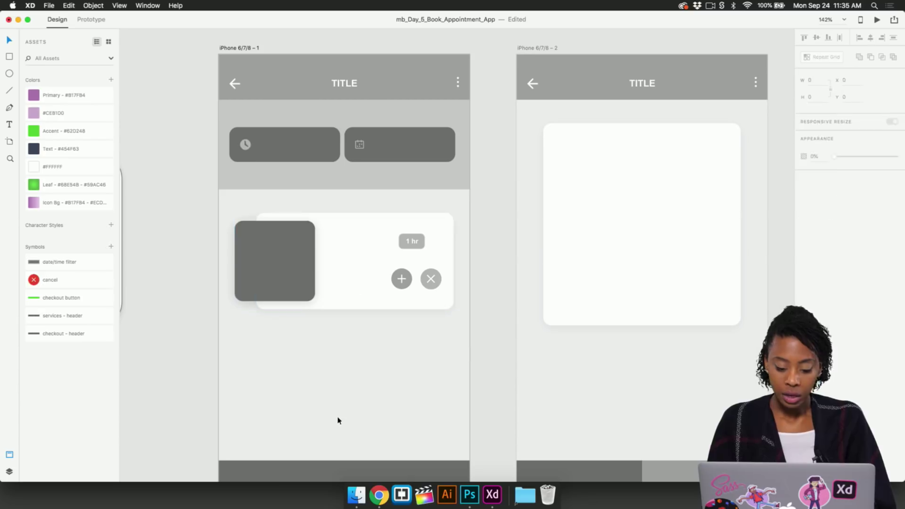
- Turn the service card into a Repeat Grid of four vertically stacked cards and slightly widen the gap between them
{"action": "left_click", "coordinate": [347, 286]}
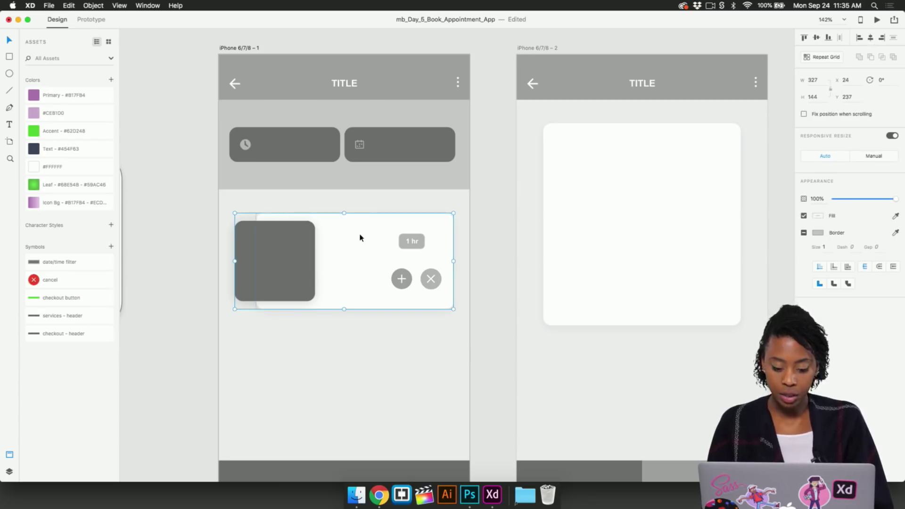
{"action": "left_click", "coordinate": [823, 61]}
{"action": "scroll", "coordinate": [370, 348], "scroll_direction": "down", "scroll_amount": 3}
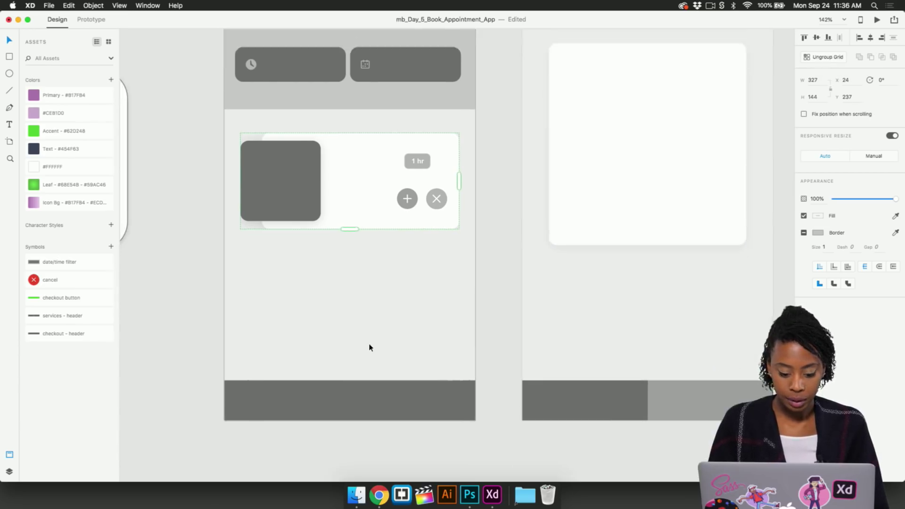
{"action": "scroll", "coordinate": [369, 347], "scroll_direction": "down", "scroll_amount": 2}
{"action": "scroll", "coordinate": [369, 346], "scroll_direction": "down", "scroll_amount": 5}
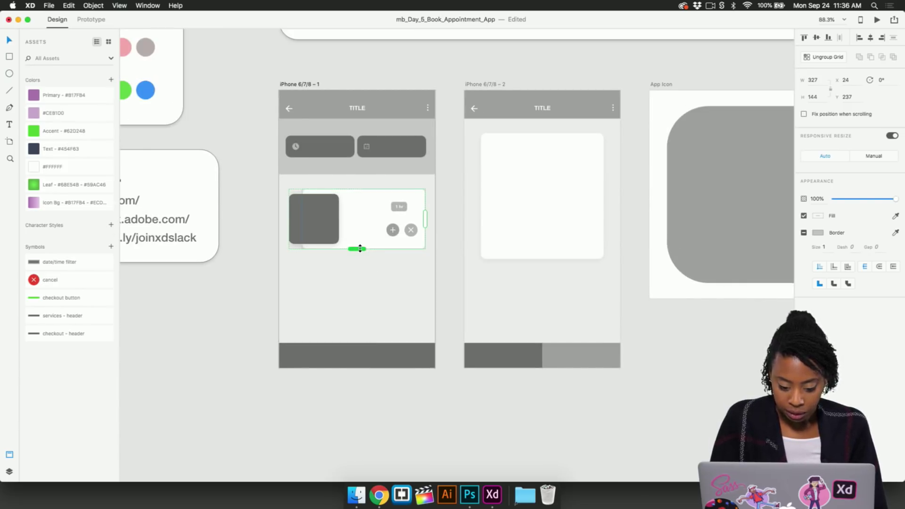
{"action": "left_click_drag", "start_coordinate": [357, 248], "coordinate": [367, 408]}
{"action": "right_click", "coordinate": [366, 408]}
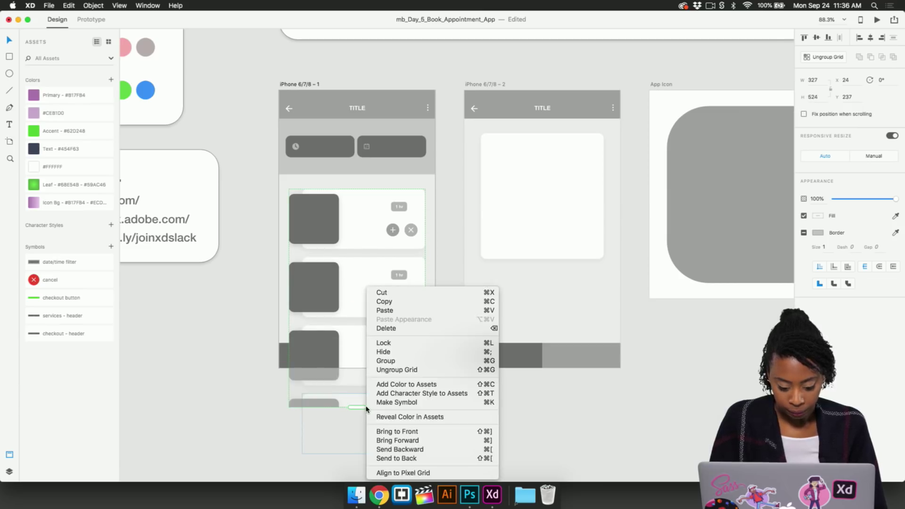
{"action": "key", "text": "Escape"}
{"action": "scroll", "coordinate": [303, 394], "scroll_direction": "down", "scroll_amount": 5}
{"action": "left_click_drag", "start_coordinate": [357, 272], "coordinate": [357, 324]}
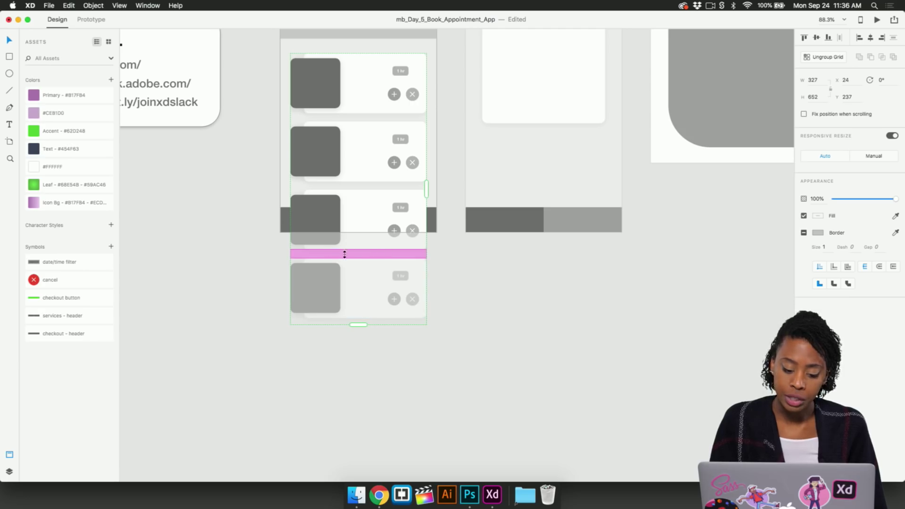
{"action": "left_click_drag", "start_coordinate": [369, 255], "coordinate": [368, 270]}
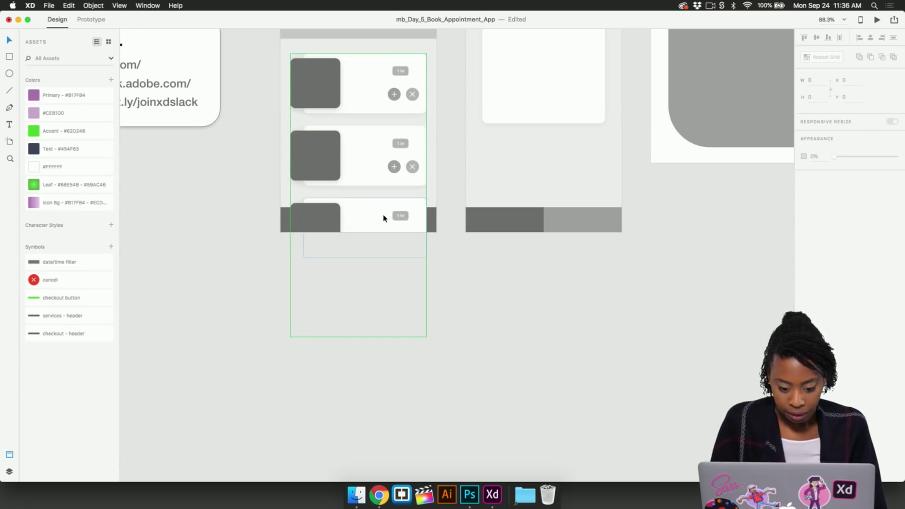
- Lengthen the iPhone 6/7/8 – 1 artboard to about 1029 high and move the dark footer bar to the artboard's bottom edge at X 0, Y 969
{"action": "scroll", "coordinate": [384, 217], "scroll_direction": "down", "scroll_amount": 5}
{"action": "scroll", "coordinate": [384, 219], "scroll_direction": "up", "scroll_amount": 3}
{"action": "left_click", "coordinate": [335, 93]}
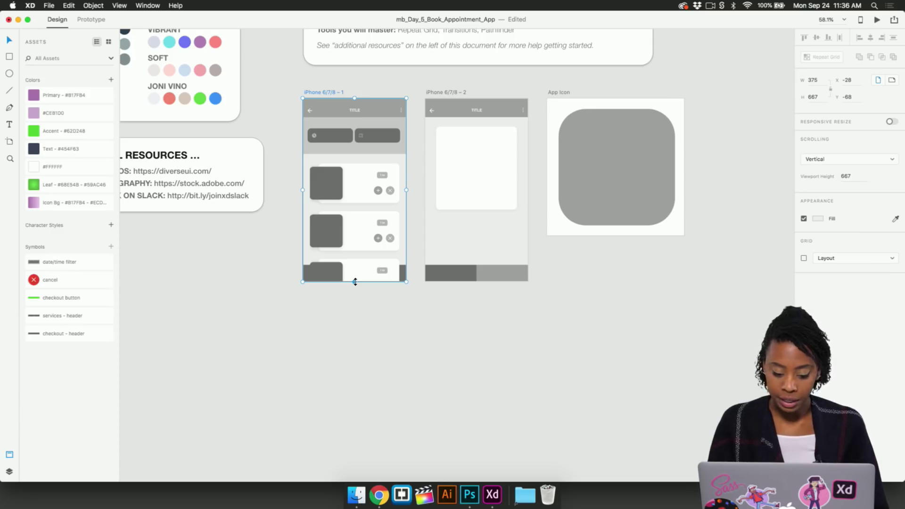
{"action": "left_click_drag", "start_coordinate": [355, 283], "coordinate": [354, 360]}
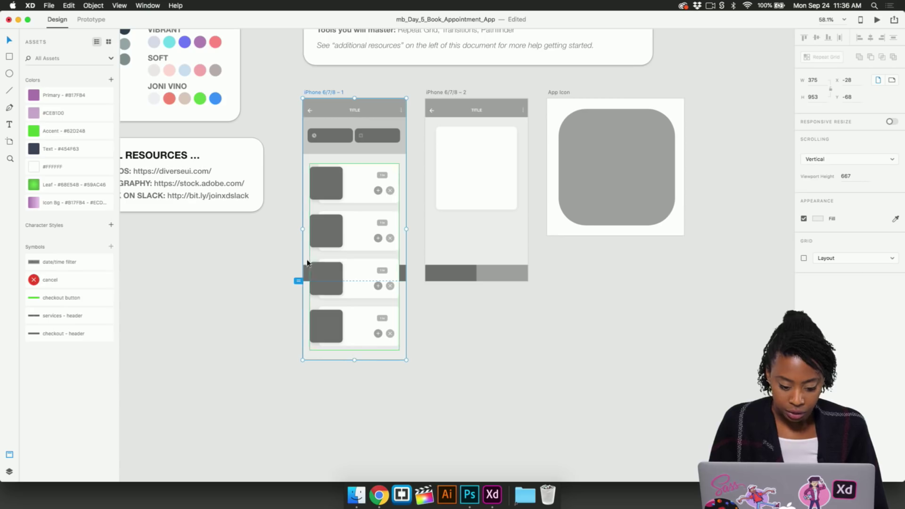
{"action": "left_click_drag", "start_coordinate": [306, 270], "coordinate": [315, 339]}
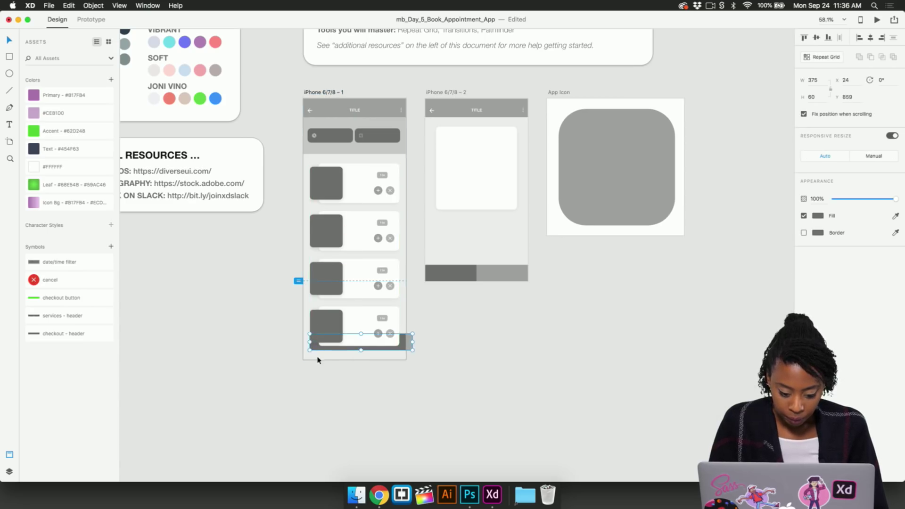
{"action": "left_click", "coordinate": [349, 360]}
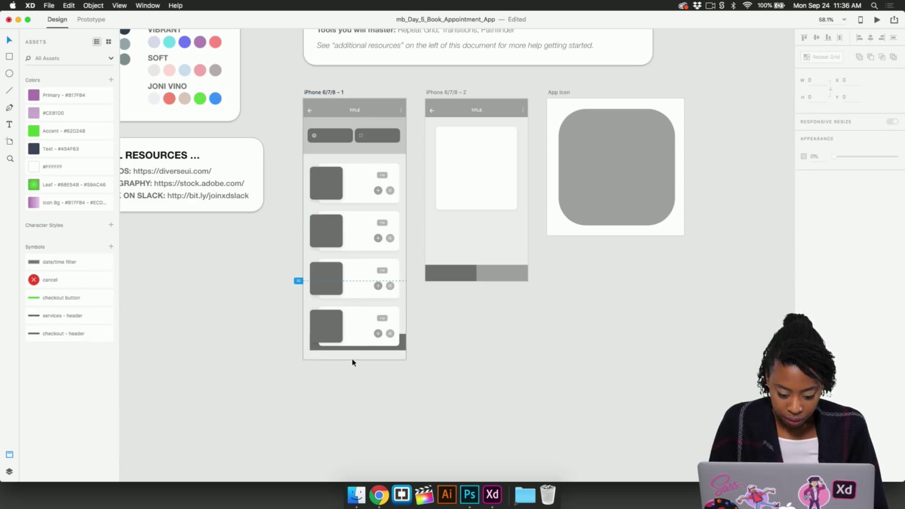
{"action": "left_click_drag", "start_coordinate": [354, 361], "coordinate": [354, 380]}
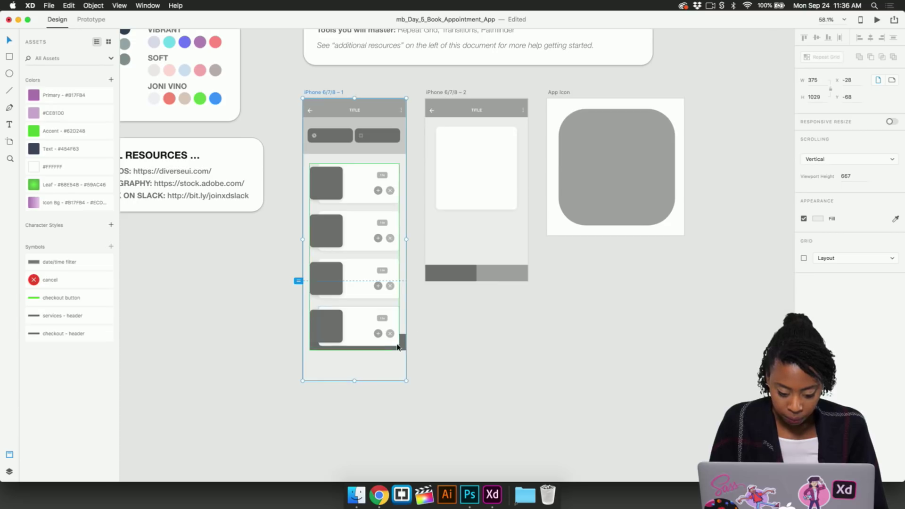
{"action": "left_click_drag", "start_coordinate": [395, 343], "coordinate": [394, 370]}
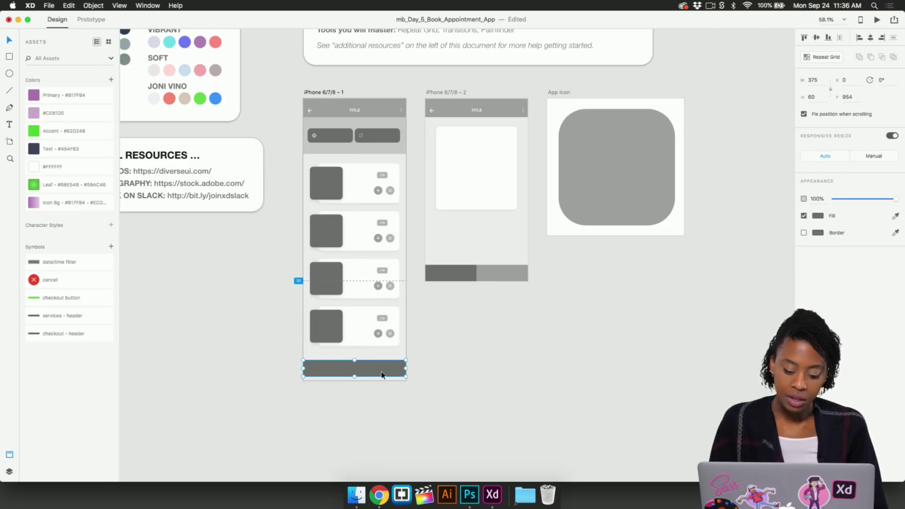
{"action": "left_click_drag", "start_coordinate": [381, 367], "coordinate": [383, 370]}
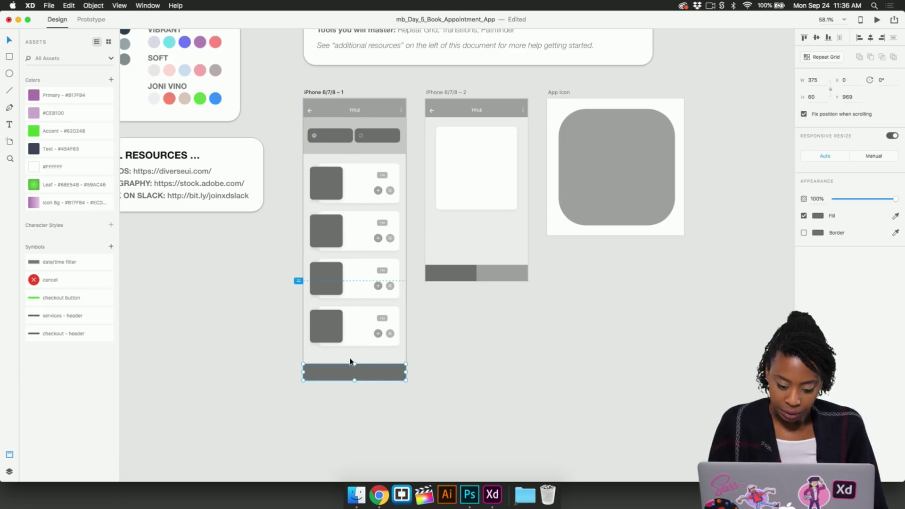
- Switch the iPhone 6/7/8 – 1 artboard's scrolling to None and back to Vertical
{"action": "scroll", "coordinate": [350, 361], "scroll_direction": "up", "scroll_amount": 5}
{"action": "scroll", "coordinate": [267, 229], "scroll_direction": "up", "scroll_amount": 5}
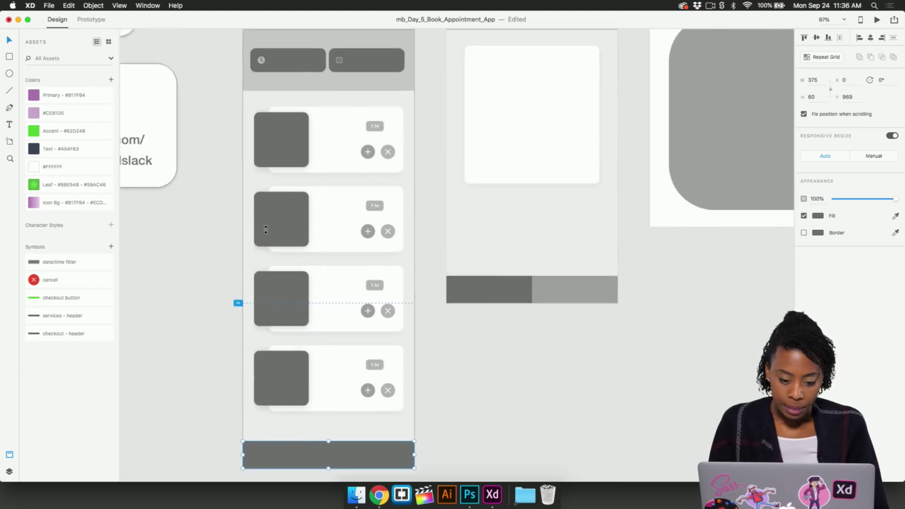
{"action": "left_click", "coordinate": [263, 71]}
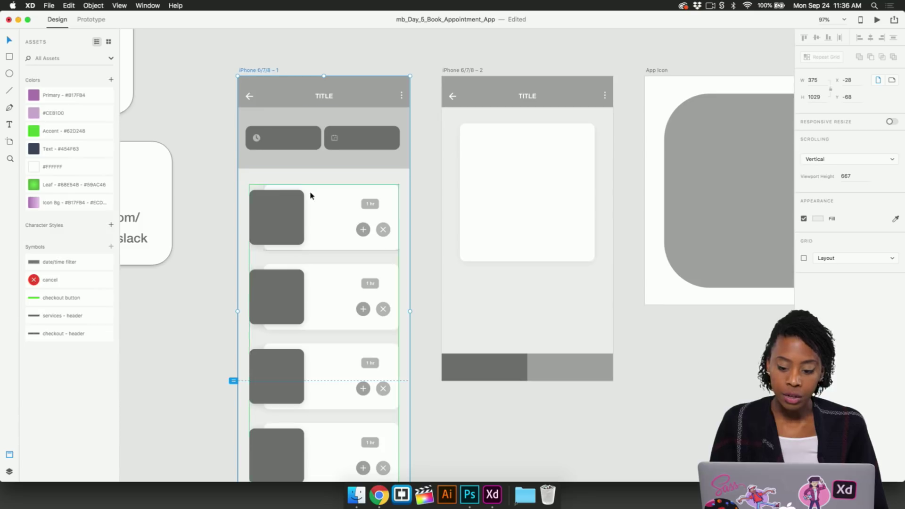
{"action": "scroll", "coordinate": [310, 196], "scroll_direction": "down", "scroll_amount": 2}
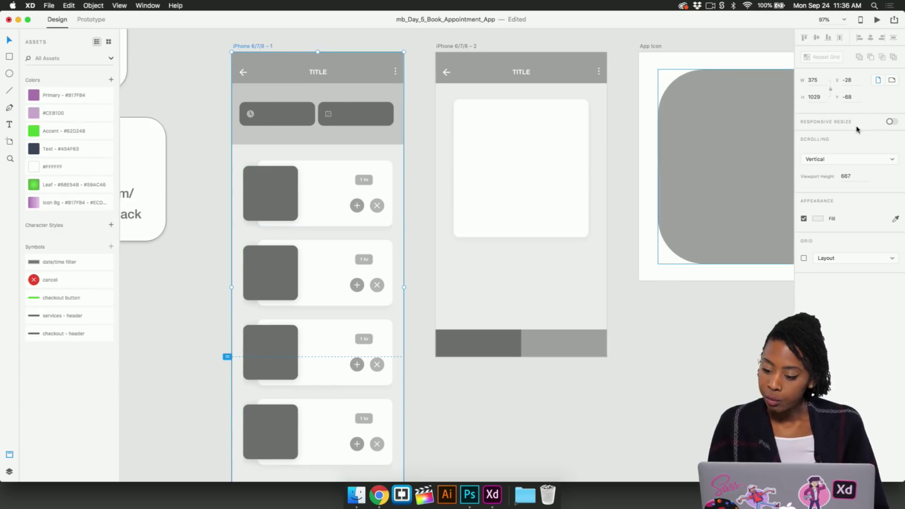
{"action": "left_click", "coordinate": [832, 159]}
{"action": "left_click", "coordinate": [817, 153]}
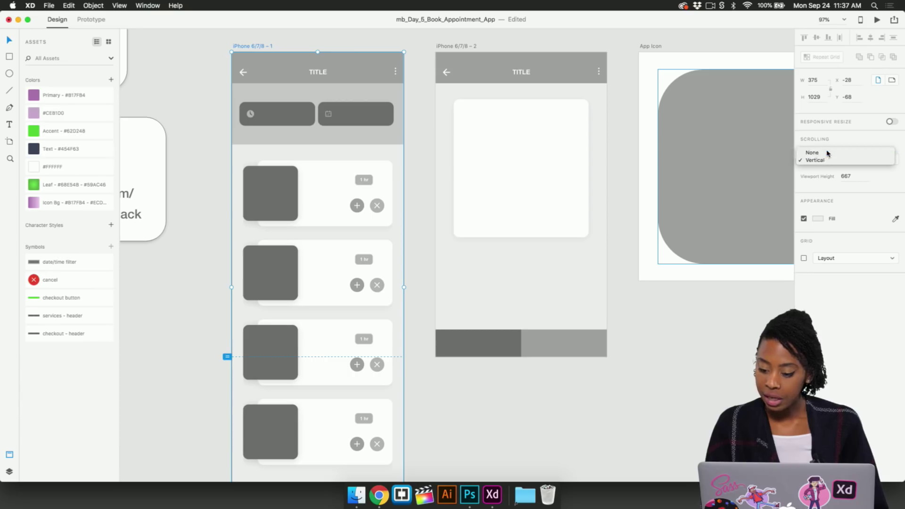
{"action": "left_click", "coordinate": [829, 162]}
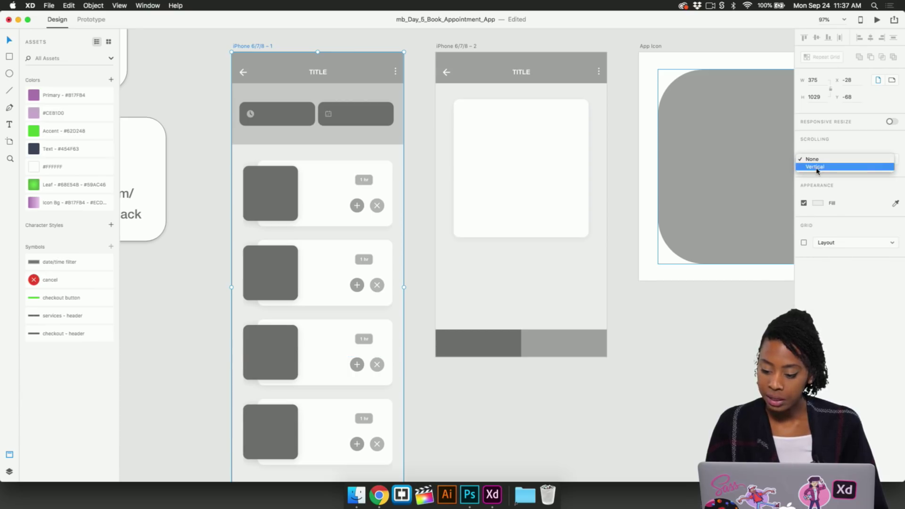
{"action": "left_click", "coordinate": [818, 168]}
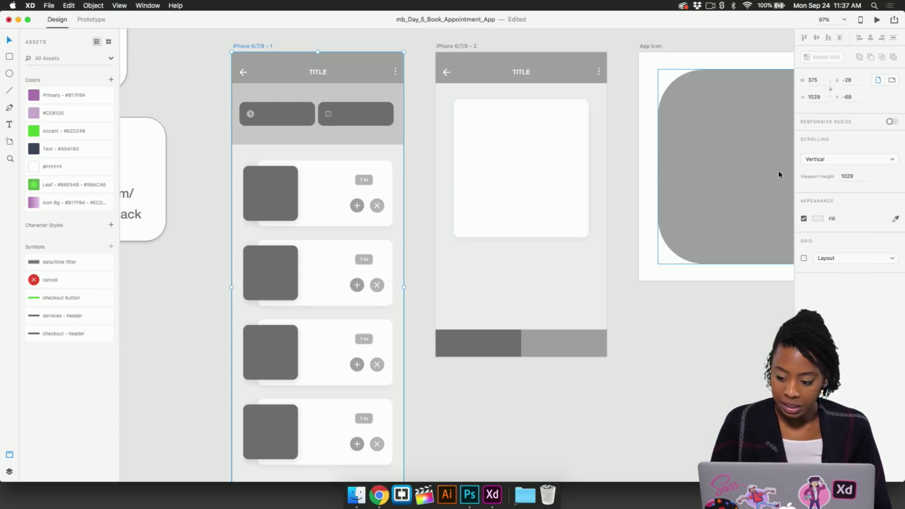
- Set the viewport height of the iPhone 6/7/8 – 1 artboard to 667, matching the iPhone 6/7/8 – 2 artboard
{"action": "left_click", "coordinate": [463, 48]}
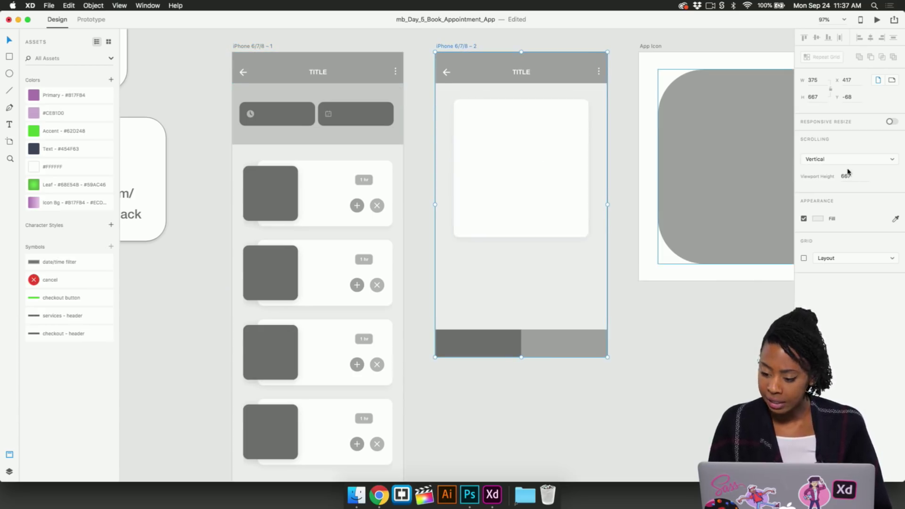
{"action": "left_click", "coordinate": [250, 41]}
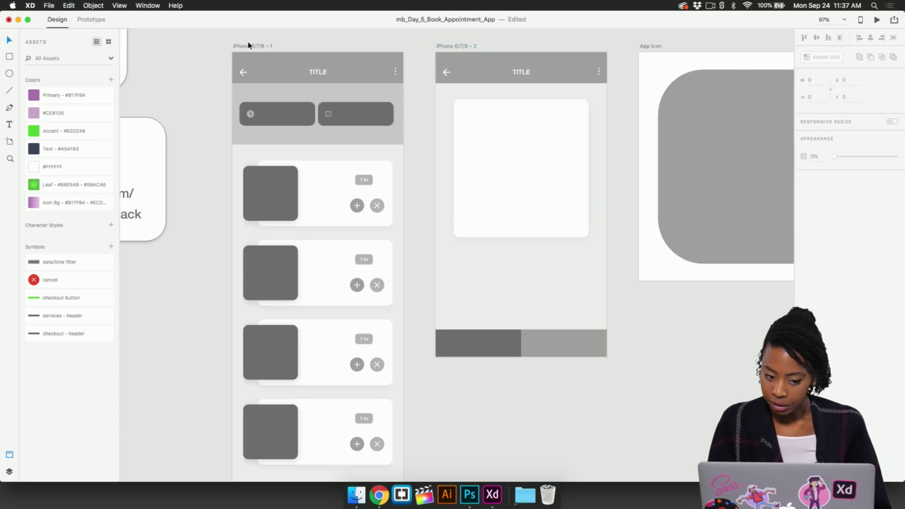
{"action": "left_click", "coordinate": [248, 45]}
{"action": "left_click", "coordinate": [851, 177]}
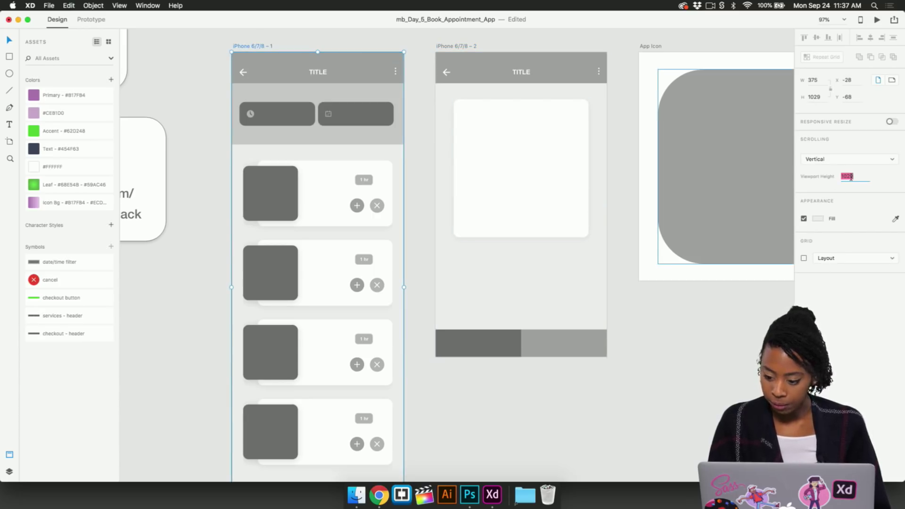
{"action": "type", "text": "667"}
{"action": "key", "text": "Return"}
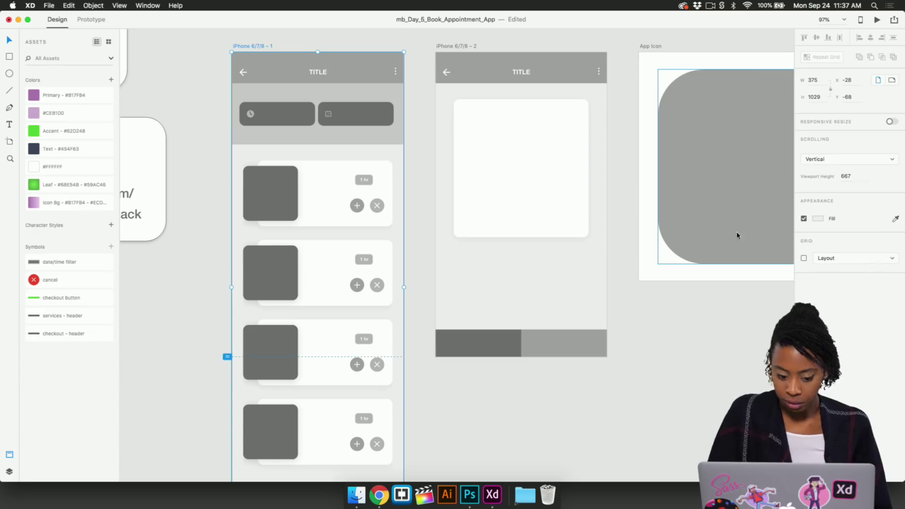
{"action": "left_click", "coordinate": [207, 82]}
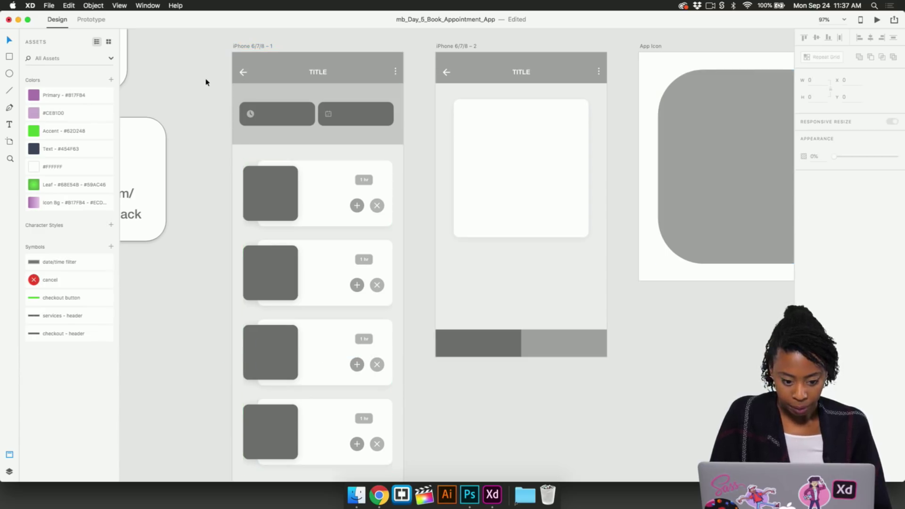
- Check the Fix position when scrolling setting on the title header and the time and date filter bar of iPhone 6/7/8 – 1
{"action": "left_click", "coordinate": [263, 64]}
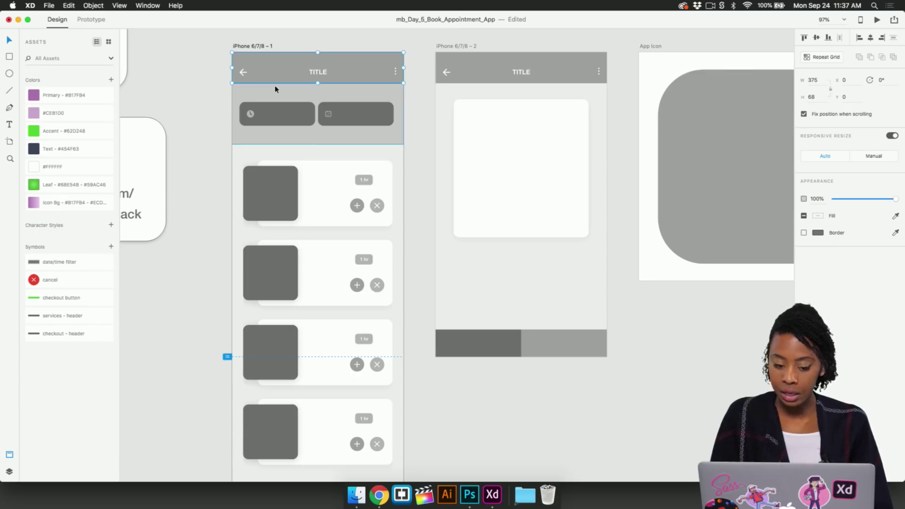
{"action": "left_click", "coordinate": [271, 97]}
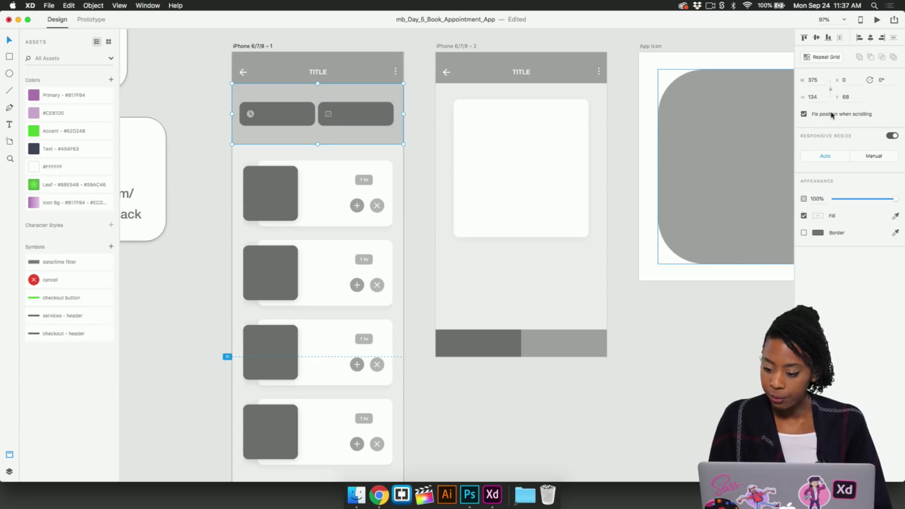
{"action": "left_click", "coordinate": [375, 77]}
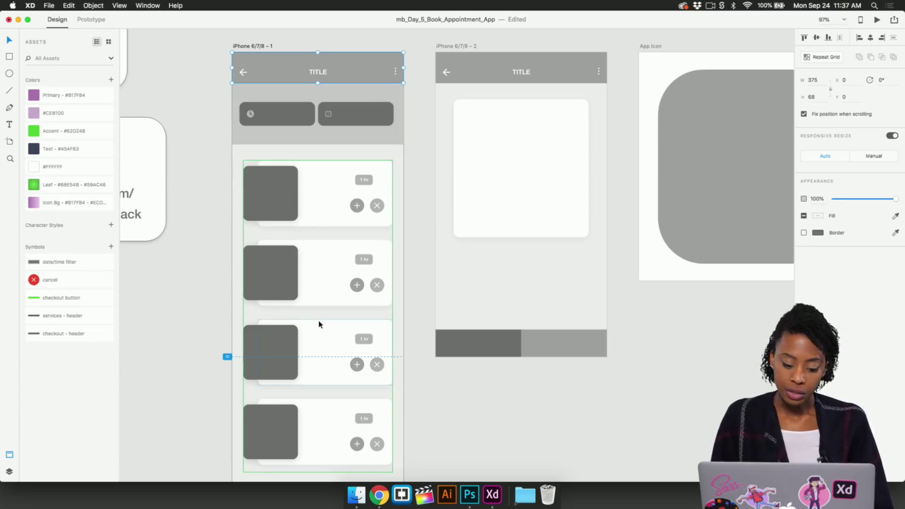
{"action": "left_click", "coordinate": [343, 98], "text": "shift"}
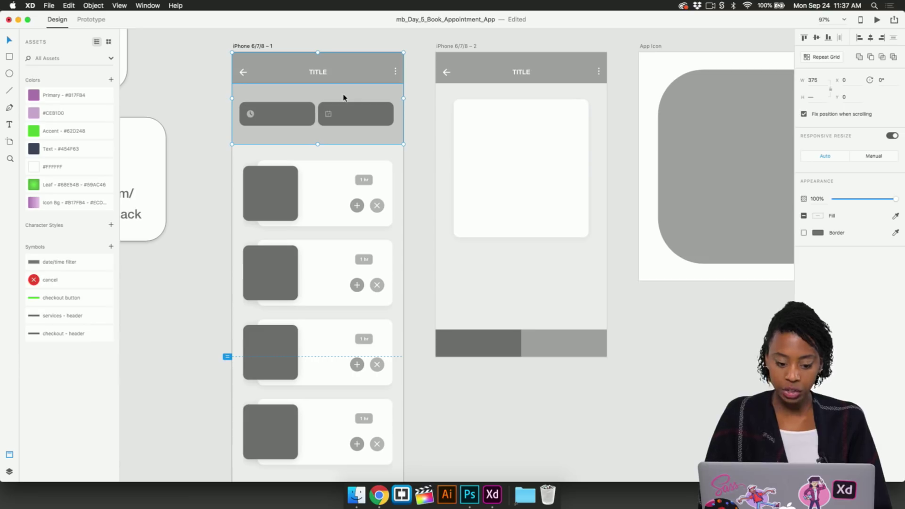
- Preview the iPhone 6/7/8 – 1 artboard, scroll through its service cards beneath the fixed header, and close the preview
{"action": "left_click", "coordinate": [251, 46]}
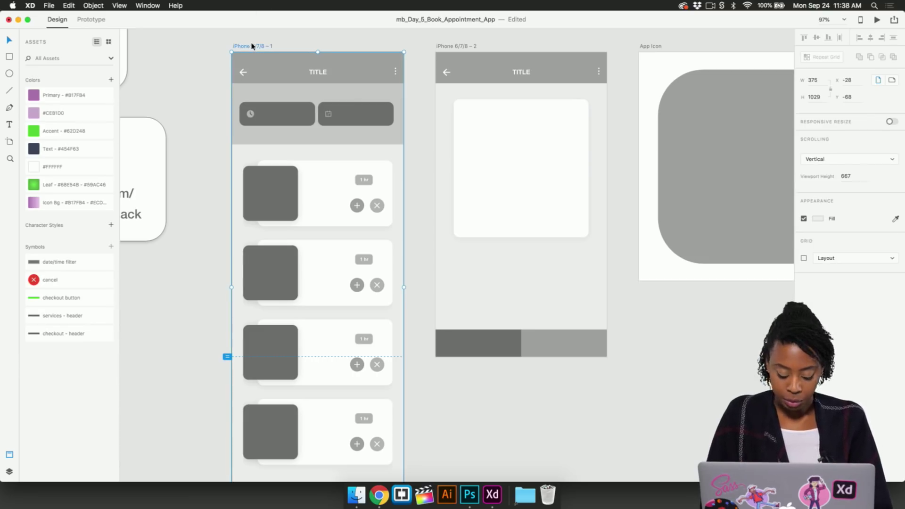
{"action": "key", "text": "super+Return"}
{"action": "scroll", "coordinate": [251, 256], "scroll_direction": "down", "scroll_amount": 5}
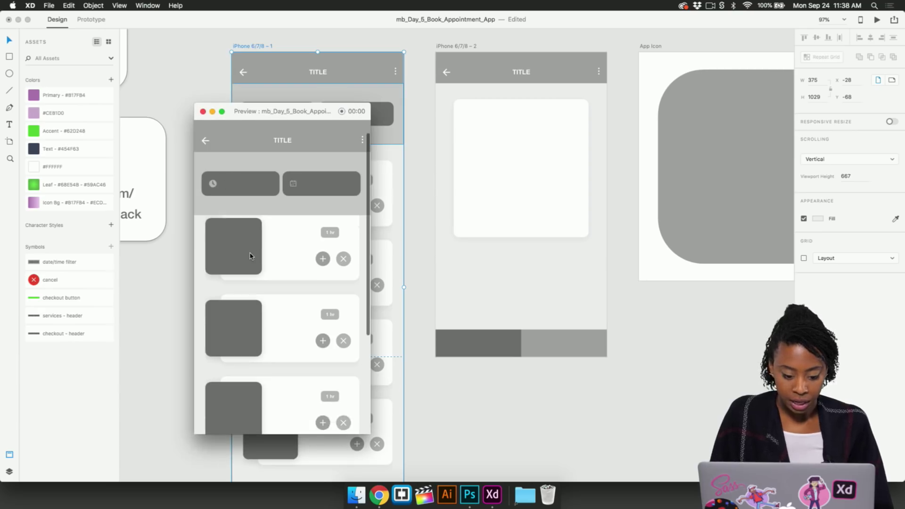
{"action": "scroll", "coordinate": [250, 256], "scroll_direction": "down", "scroll_amount": 2}
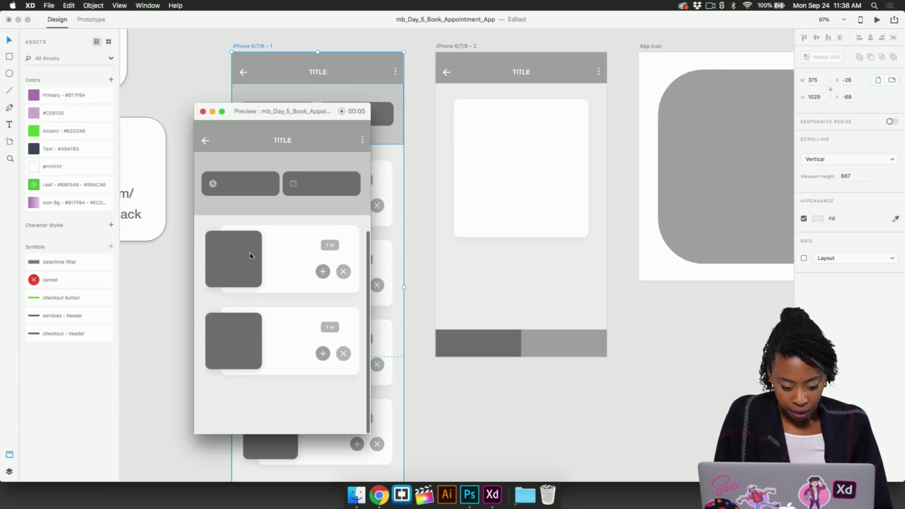
{"action": "scroll", "coordinate": [250, 256], "scroll_direction": "up", "scroll_amount": 3}
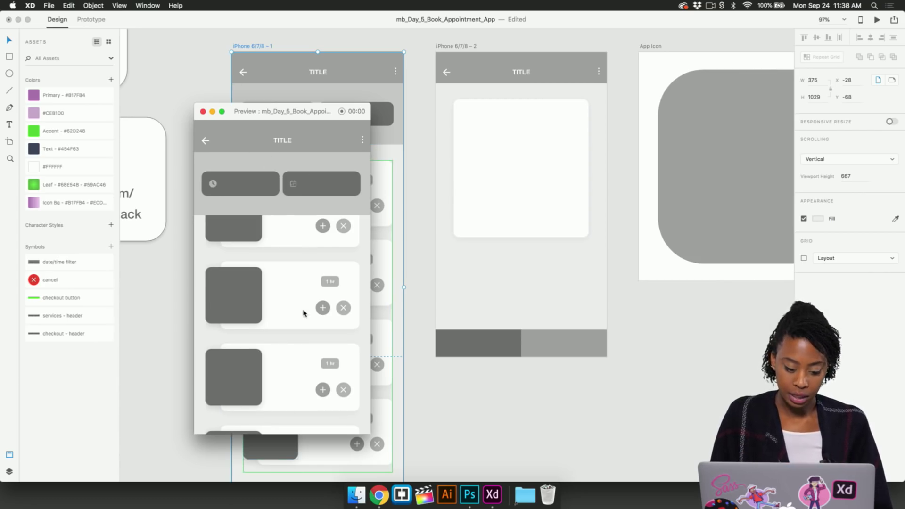
{"action": "scroll", "coordinate": [289, 355], "scroll_direction": "down", "scroll_amount": 1}
{"action": "scroll", "coordinate": [287, 354], "scroll_direction": "up", "scroll_amount": 2}
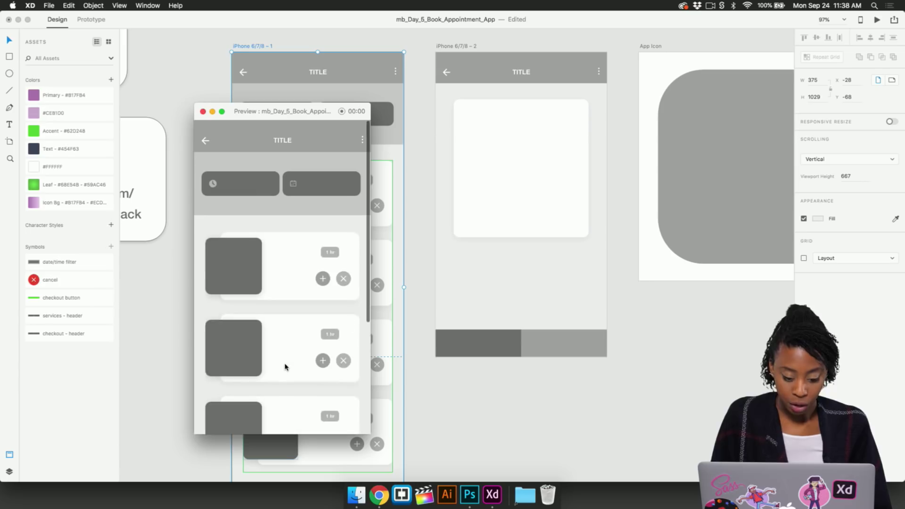
{"action": "left_click", "coordinate": [203, 111]}
{"action": "left_click", "coordinate": [638, 243]}
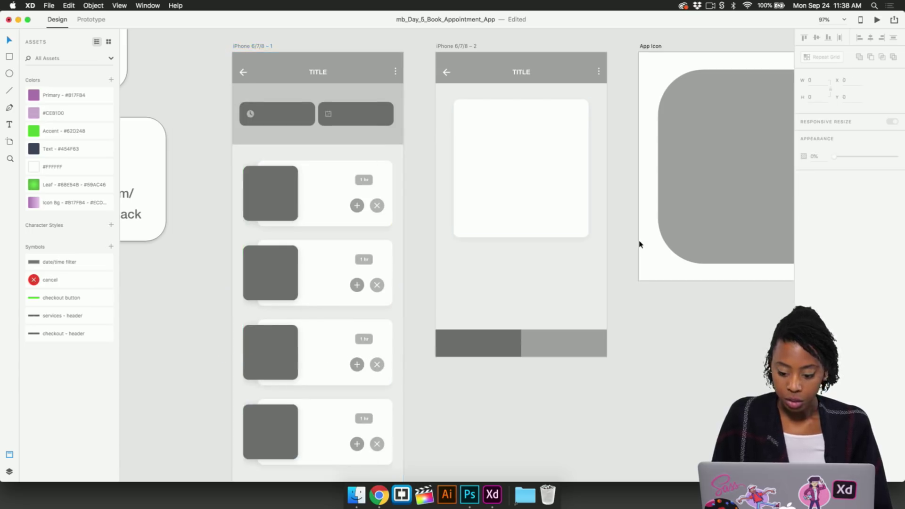
- Fill the SERVICES header background on the iPhone 6/7/8 – 4 artboard with the Primary color #B17FB4
{"action": "scroll", "coordinate": [640, 244], "scroll_direction": "up", "scroll_amount": 3}
{"action": "scroll", "coordinate": [640, 244], "scroll_direction": "right", "scroll_amount": 15}
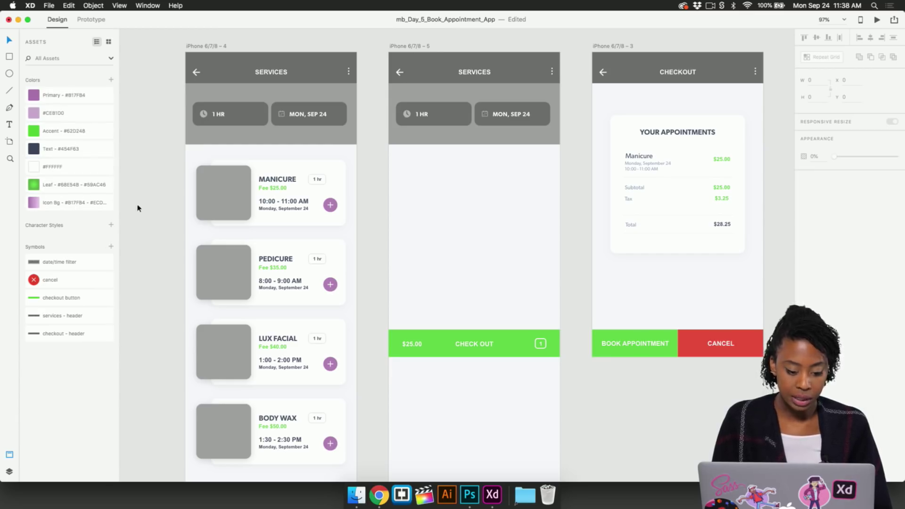
{"action": "scroll", "coordinate": [231, 84], "scroll_direction": "up", "scroll_amount": 1}
{"action": "left_click", "coordinate": [231, 81]}
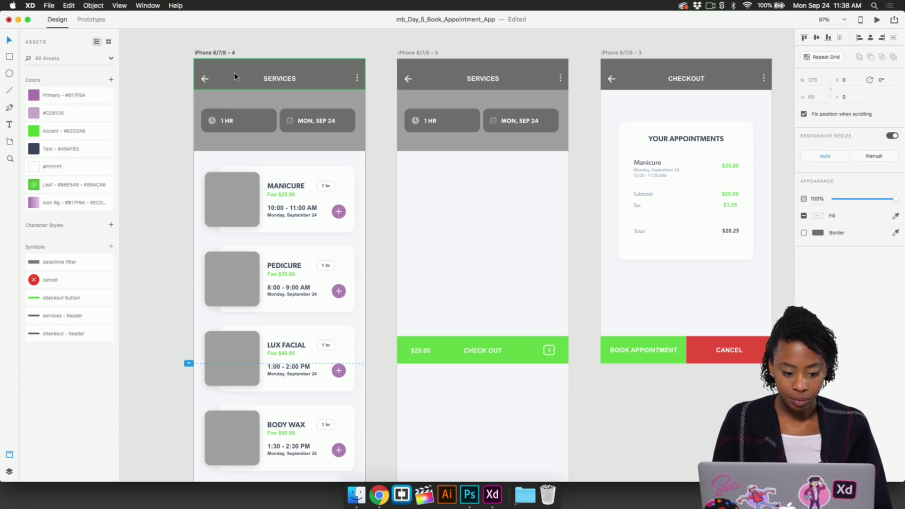
{"action": "left_click", "coordinate": [235, 72]}
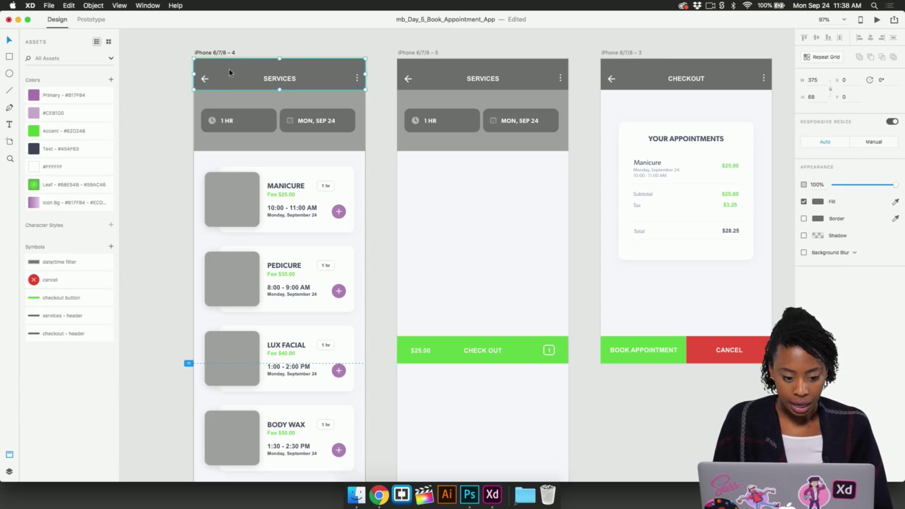
{"action": "left_click", "coordinate": [35, 99]}
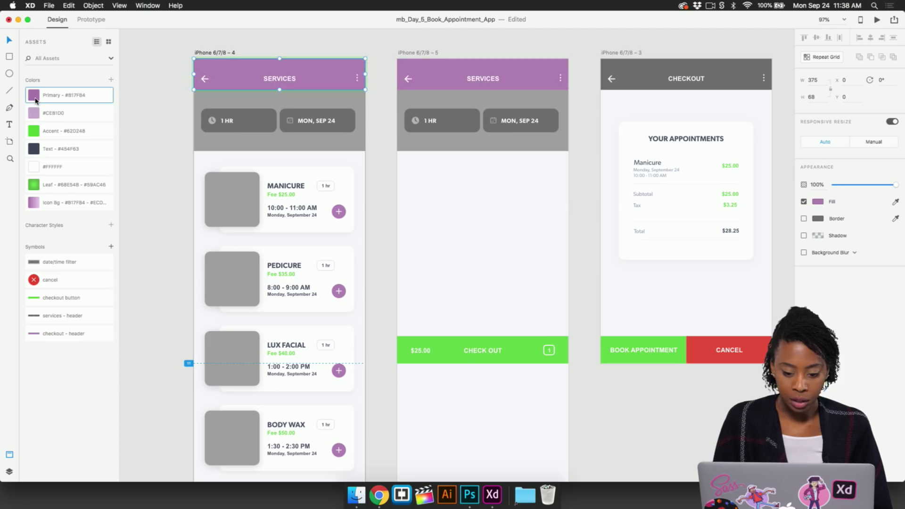
{"action": "left_click", "coordinate": [455, 66]}
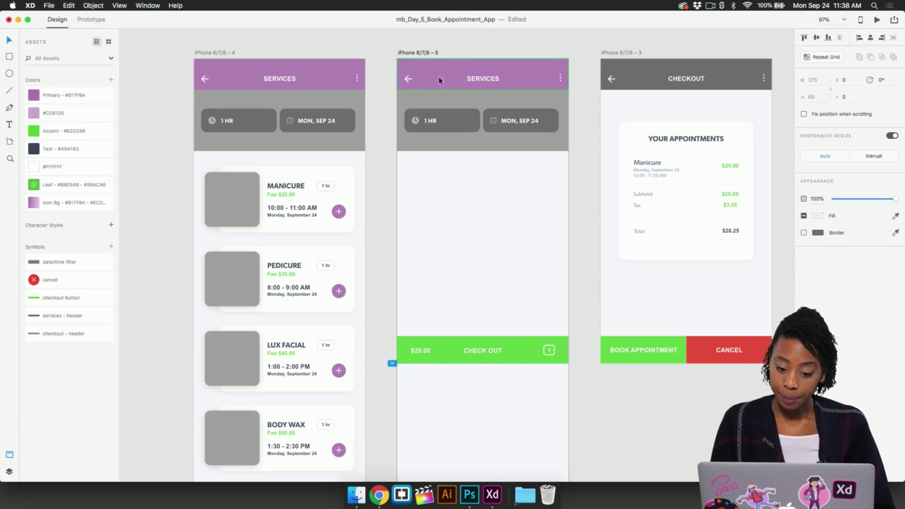
- Fill the filter bar's background on iPhone 6/7/8 – 4 with #CEB1D0 and its time and date fields with Primary #B17FB4
{"action": "left_click", "coordinate": [295, 105]}
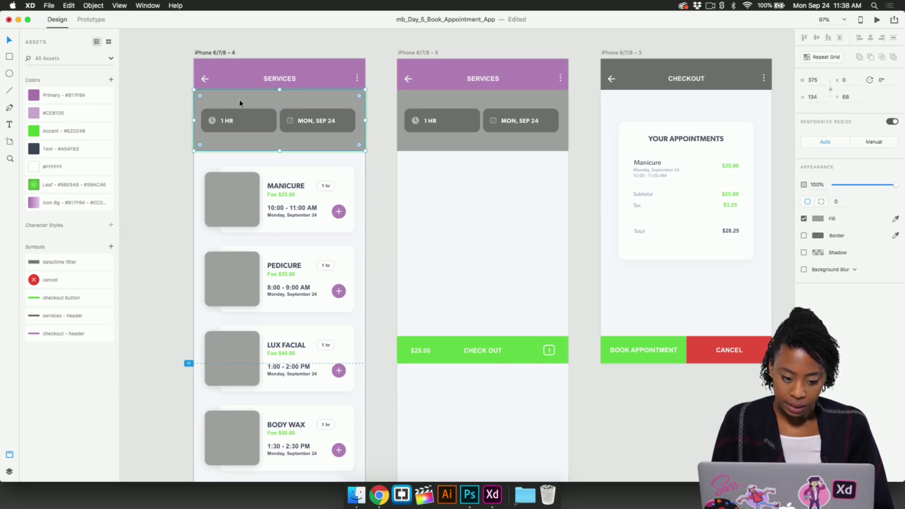
{"action": "left_click", "coordinate": [34, 117]}
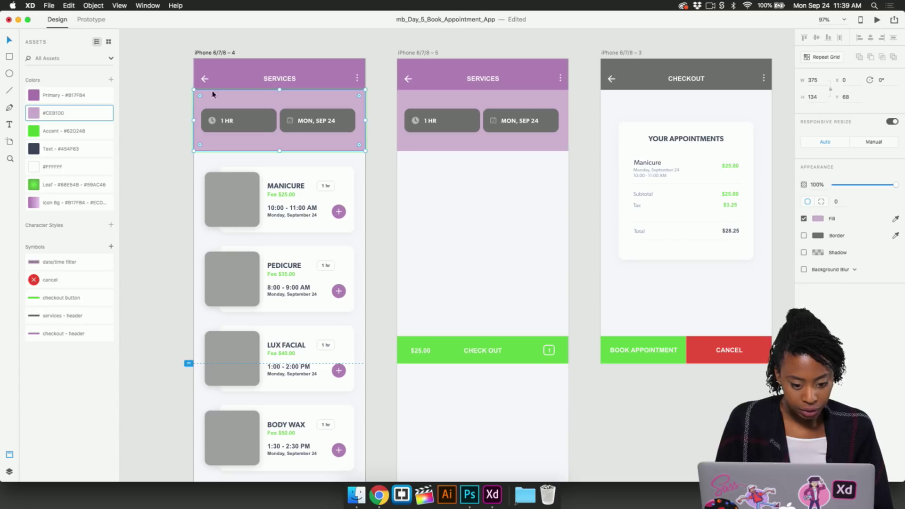
{"action": "double_click", "coordinate": [256, 131]}
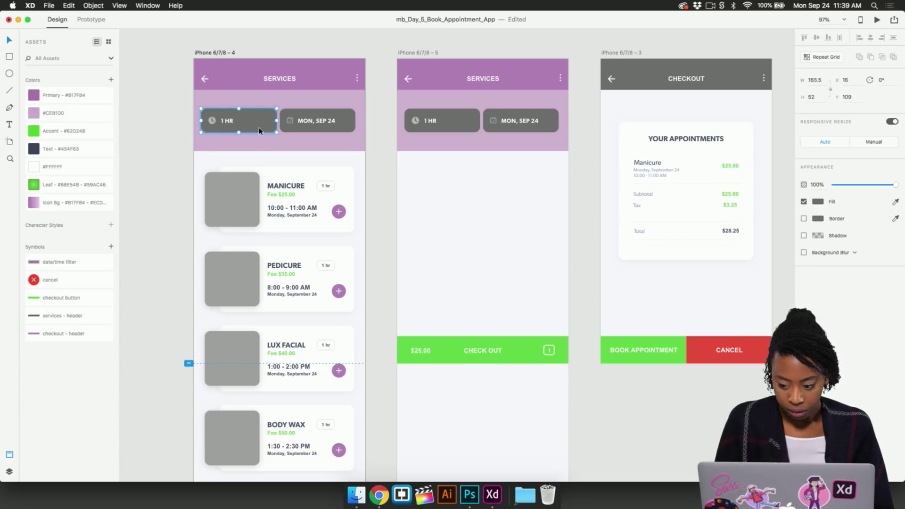
{"action": "left_click", "coordinate": [38, 97]}
{"action": "left_click", "coordinate": [306, 127]}
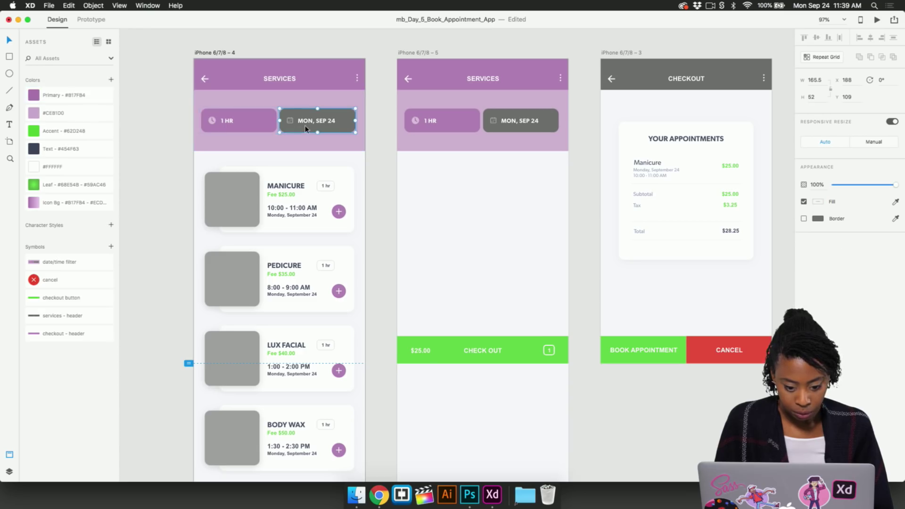
{"action": "left_click", "coordinate": [37, 97]}
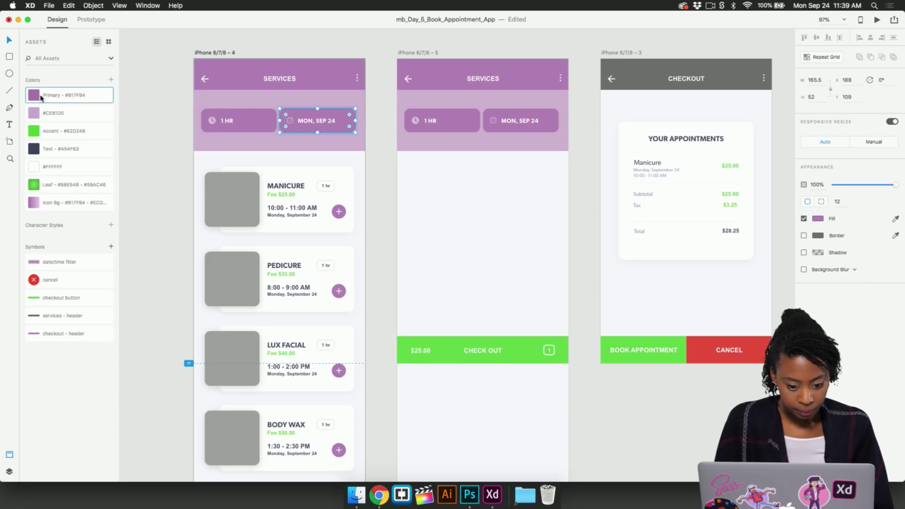
{"action": "left_click", "coordinate": [158, 148]}
- Fill the CHECKOUT header background on the iPhone 6/7/8 – 3 artboard with the Primary color #B17FB4
{"action": "scroll", "coordinate": [158, 148], "scroll_direction": "down", "scroll_amount": 2}
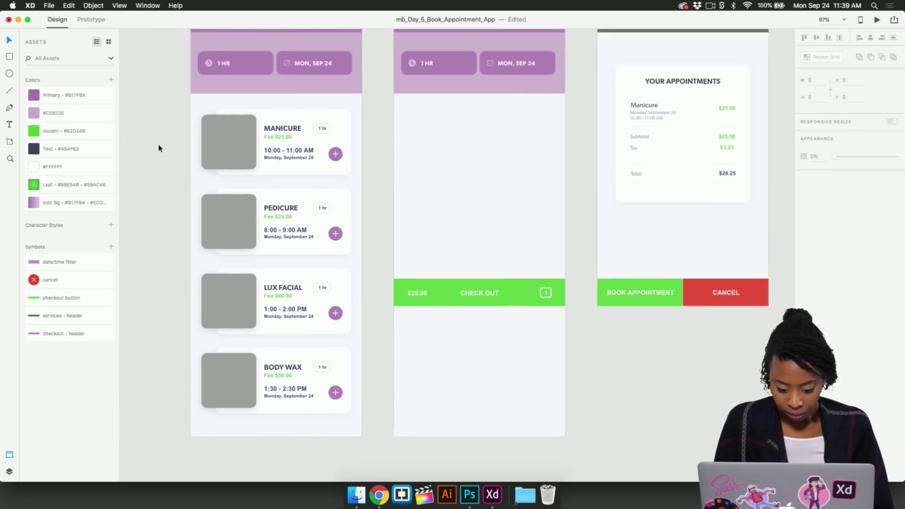
{"action": "scroll", "coordinate": [159, 148], "scroll_direction": "up", "scroll_amount": 2}
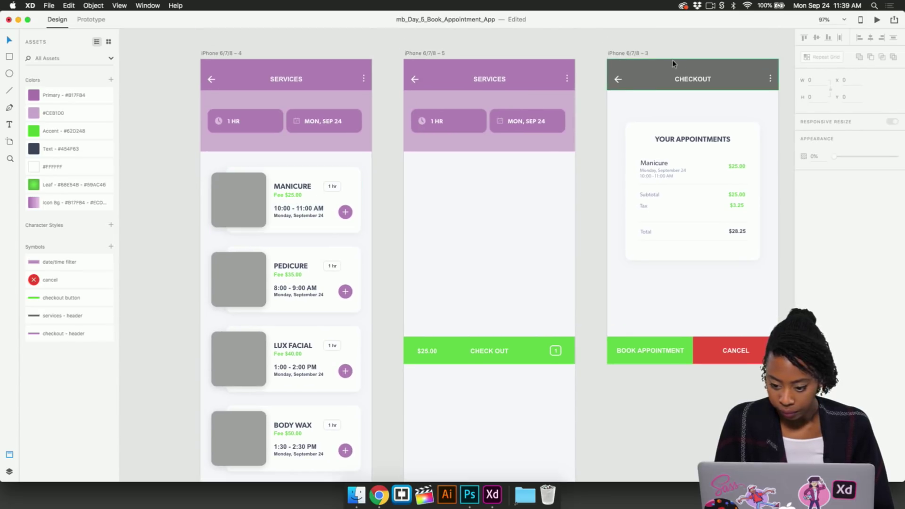
{"action": "left_click", "coordinate": [646, 74]}
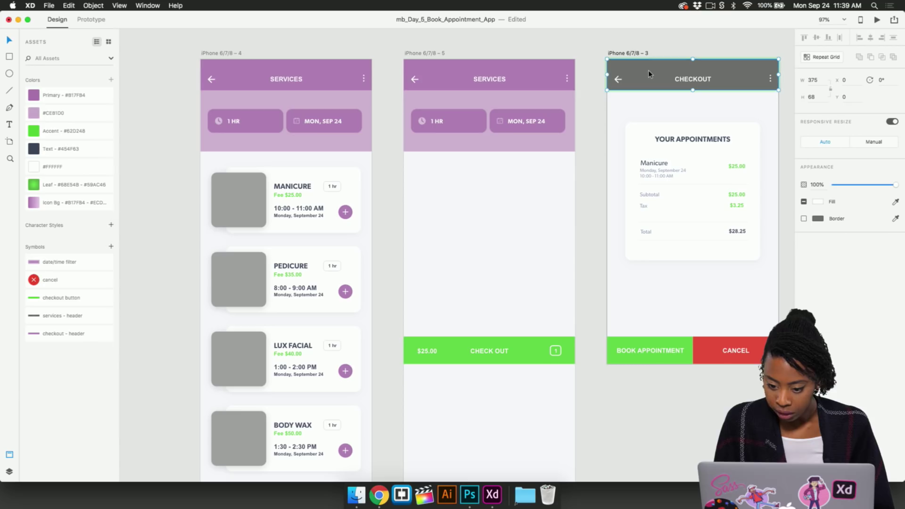
{"action": "double_click", "coordinate": [645, 69]}
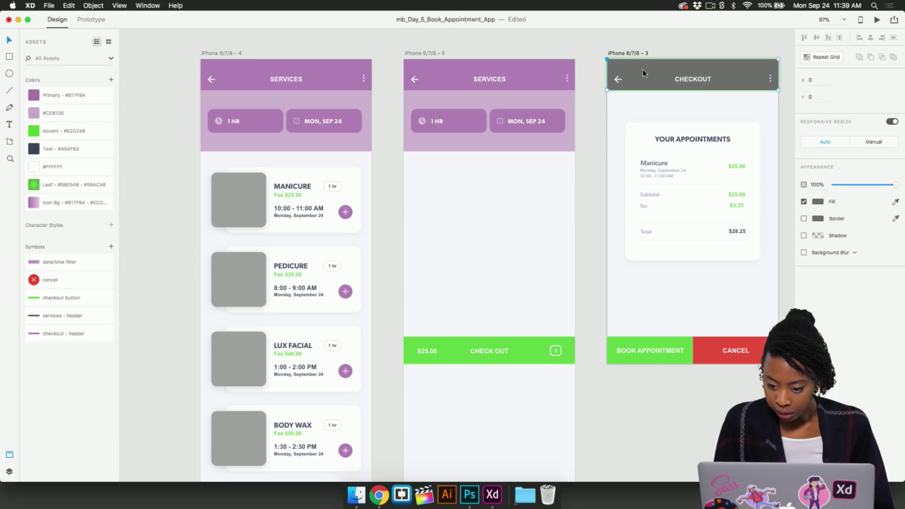
{"action": "left_click", "coordinate": [37, 96]}
{"action": "left_click", "coordinate": [171, 131]}
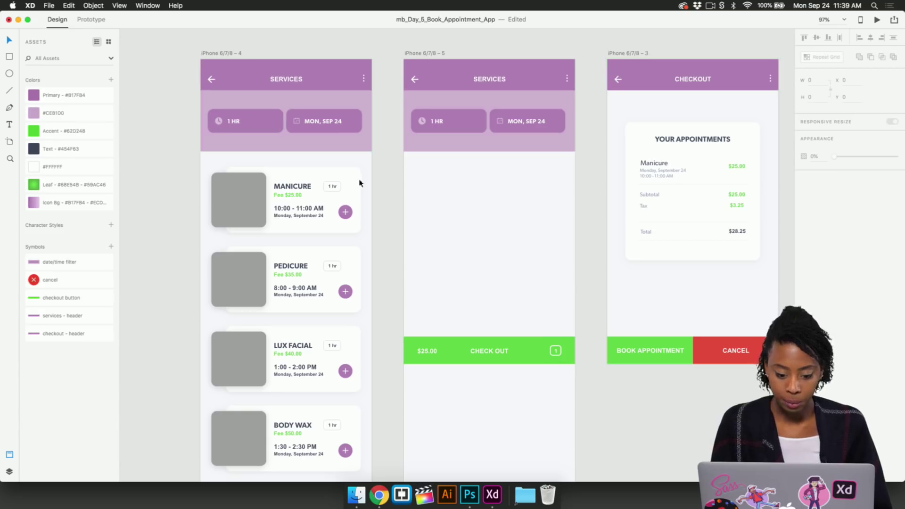
- Open the Creative Cloud Libraries and fill the Manicure card's image placeholder on iPhone 6/7/8 – 4 with the painted-nails photo
{"action": "scroll", "coordinate": [356, 201], "scroll_direction": "down", "scroll_amount": 1}
{"action": "scroll", "coordinate": [356, 202], "scroll_direction": "left", "scroll_amount": 1}
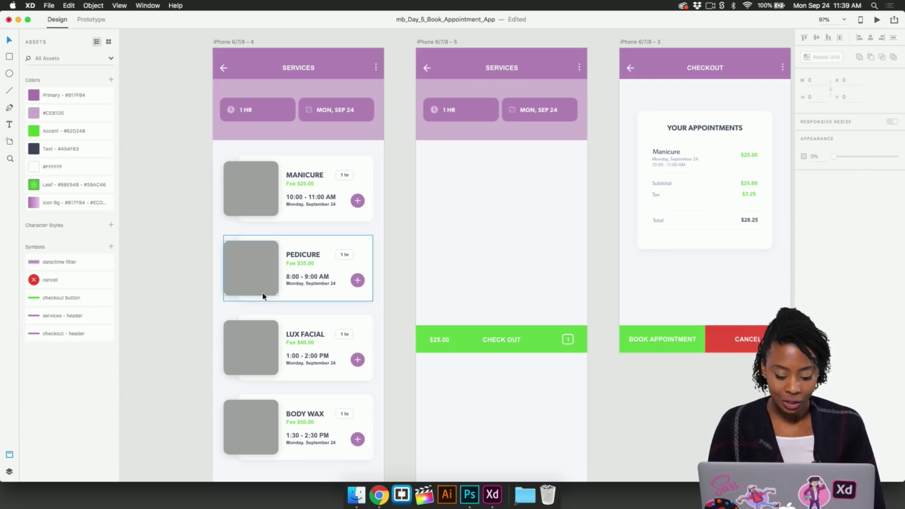
{"action": "scroll", "coordinate": [306, 405], "scroll_direction": "down", "scroll_amount": 2}
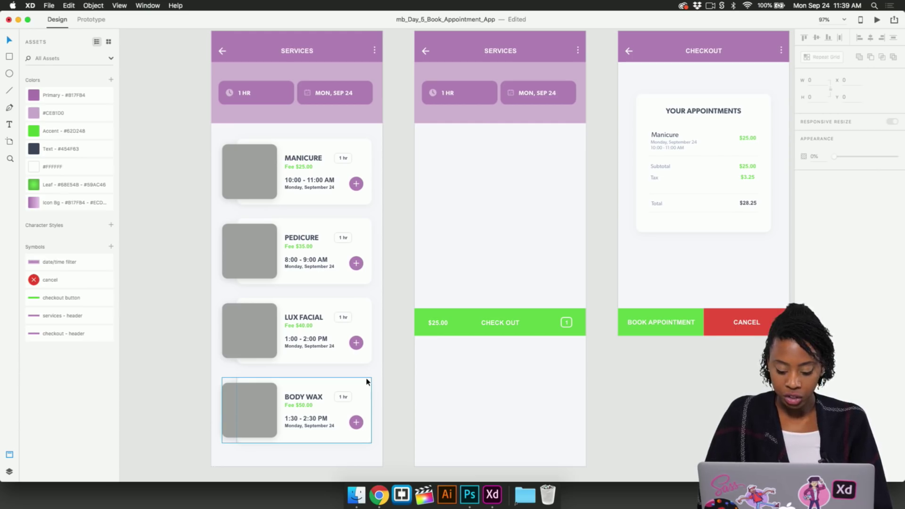
{"action": "key", "text": "super+shift+l"}
{"action": "left_click_drag", "start_coordinate": [521, 185], "coordinate": [594, 167]}
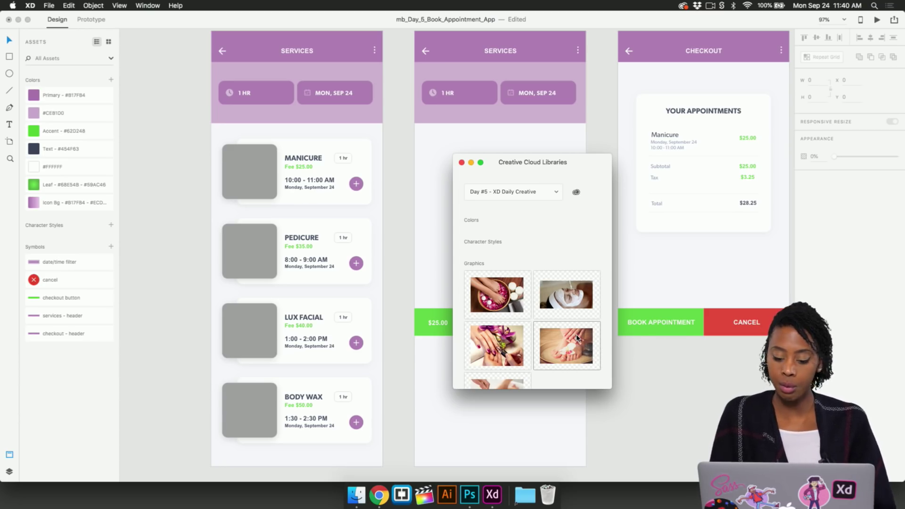
{"action": "left_click_drag", "start_coordinate": [576, 176], "coordinate": [594, 174]}
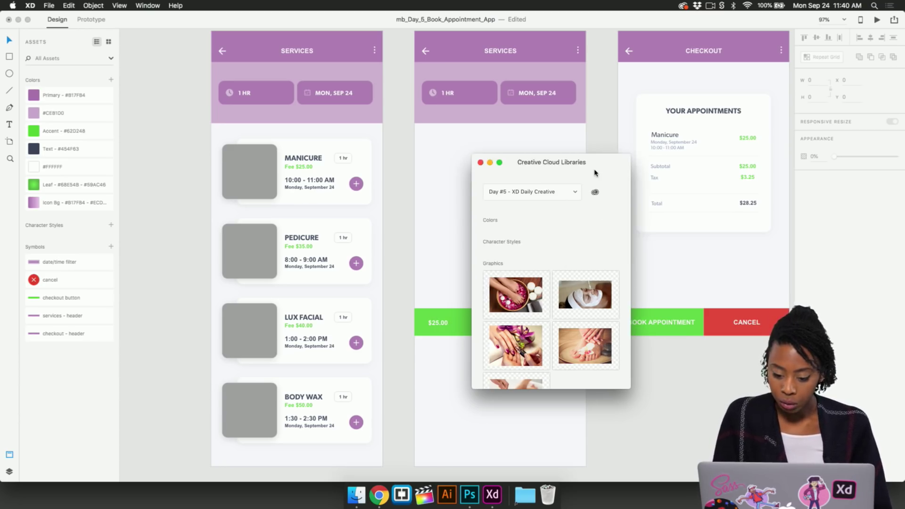
{"action": "left_click", "coordinate": [531, 306]}
{"action": "scroll", "coordinate": [539, 356], "scroll_direction": "down", "scroll_amount": 2}
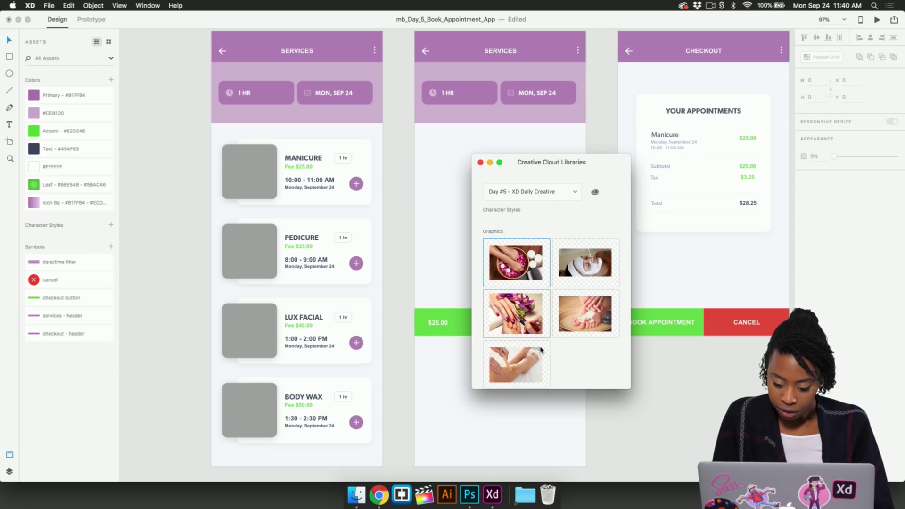
{"action": "left_click", "coordinate": [529, 315]}
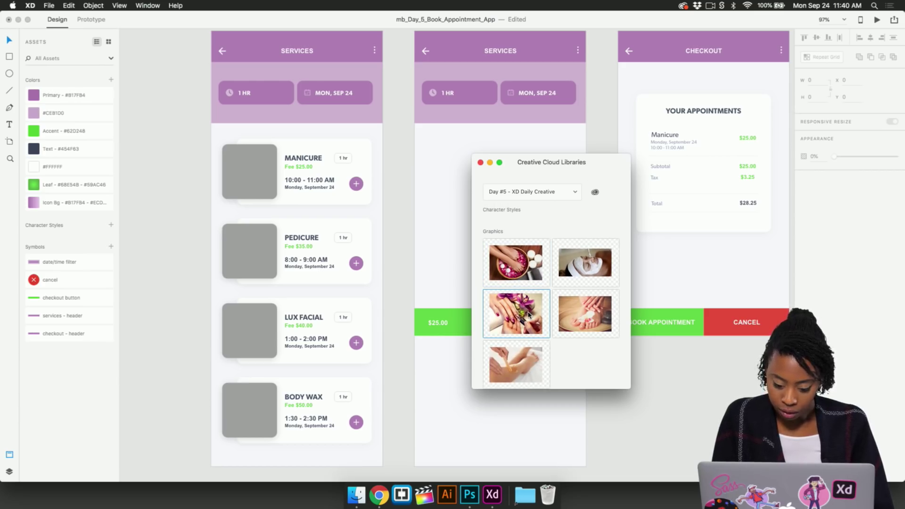
{"action": "left_click_drag", "start_coordinate": [529, 315], "coordinate": [269, 186]}
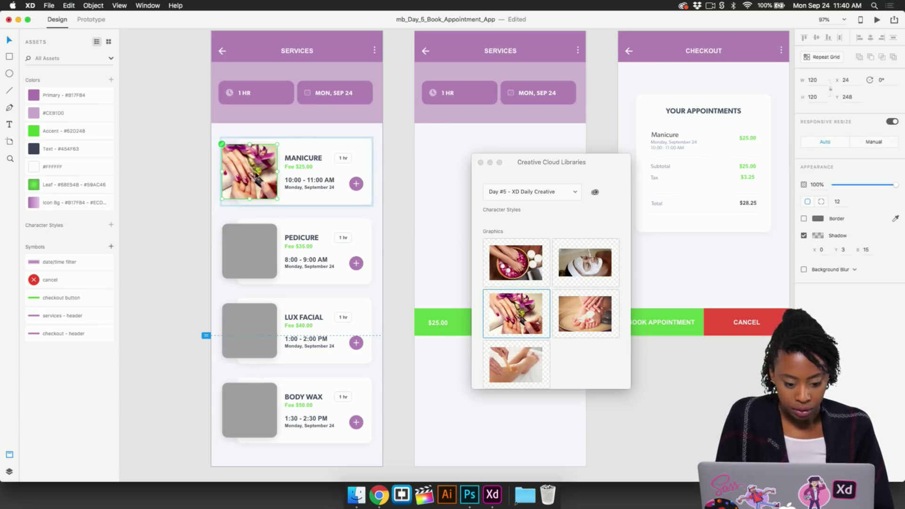
- Fill the Pedicure card's image placeholder with the library photo of feet in a bowl of petals
{"action": "left_click", "coordinate": [260, 271]}
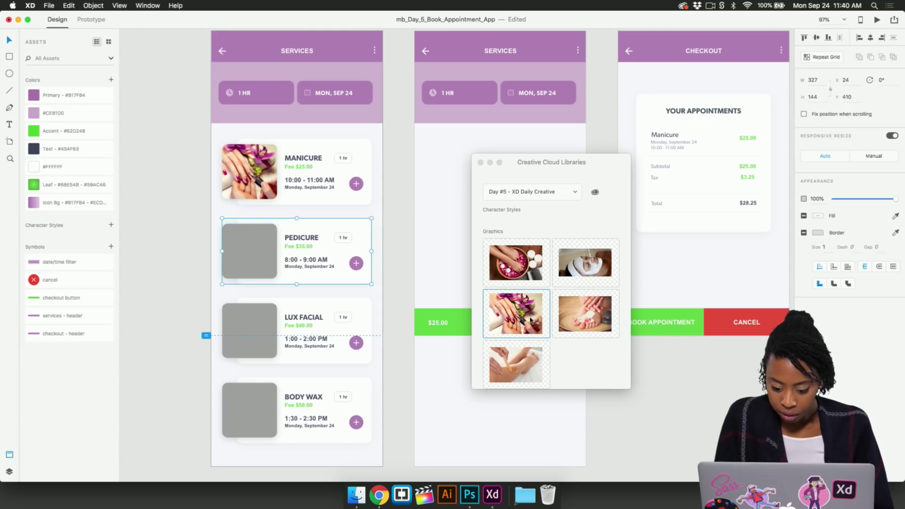
{"action": "left_click", "coordinate": [529, 268]}
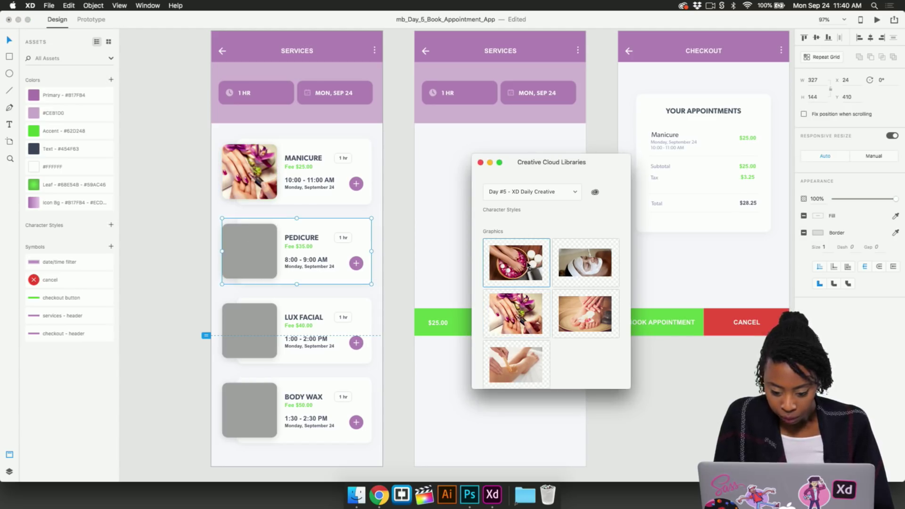
{"action": "left_click_drag", "start_coordinate": [528, 267], "coordinate": [248, 250]}
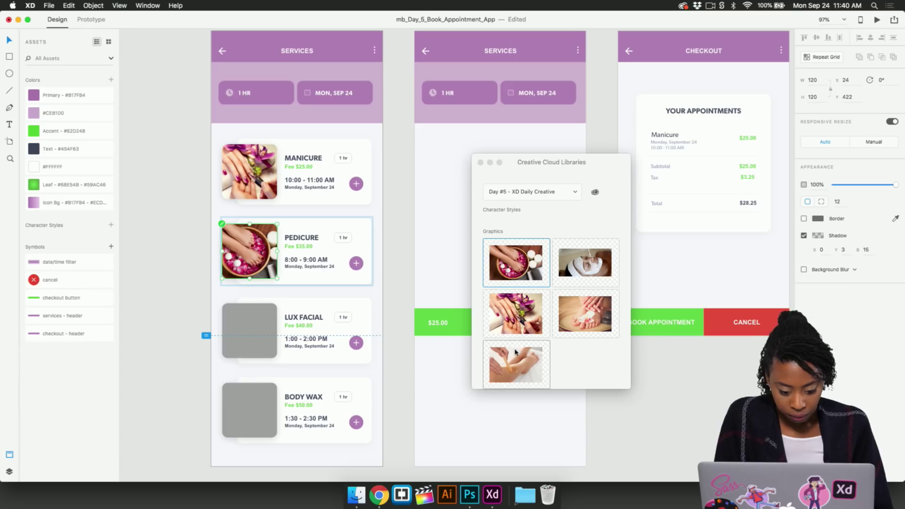
- Fill the Lux Facial card's placeholder with the face-mask photo and shift the image inside its frame to center the face
{"action": "left_click_drag", "start_coordinate": [593, 283], "coordinate": [258, 335]}
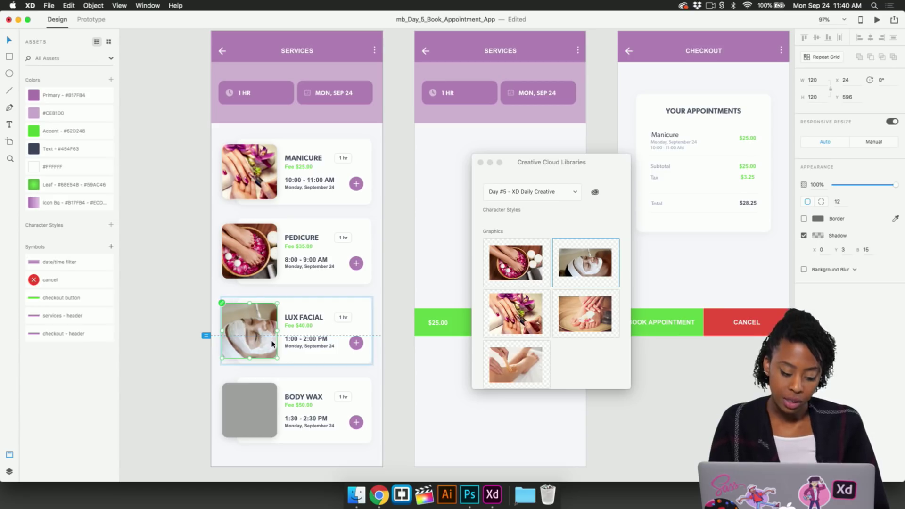
{"action": "scroll", "coordinate": [259, 344], "scroll_direction": "up", "scroll_amount": 3}
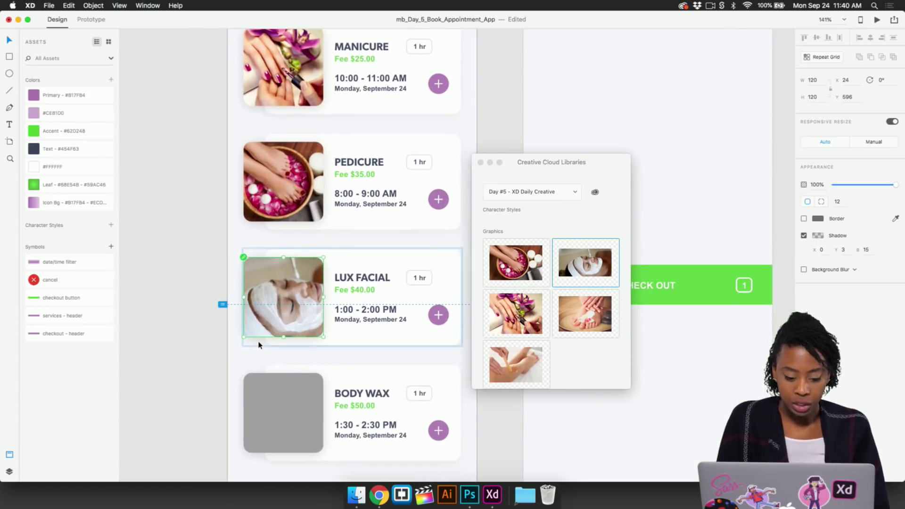
{"action": "double_click", "coordinate": [292, 293]}
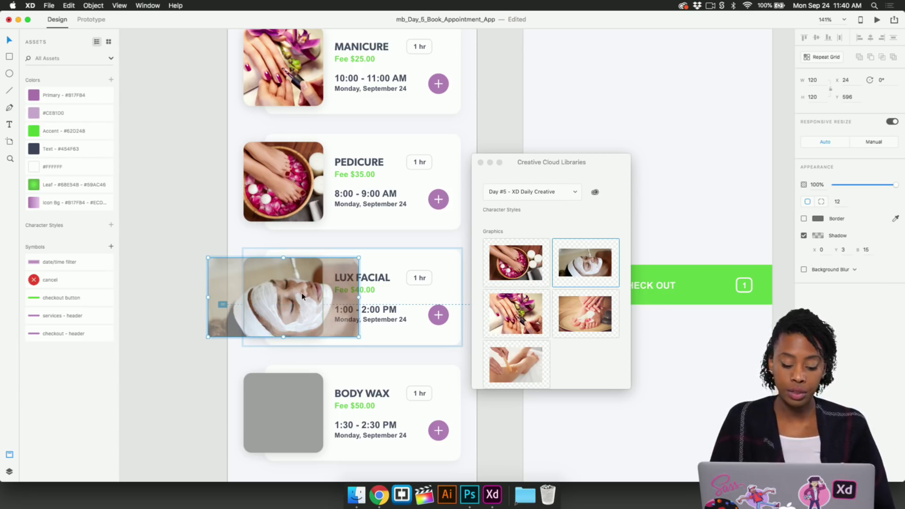
{"action": "mouse_move", "coordinate": [302, 296]}
{"action": "left_mouse_down"}
{"action": "mouse_move", "coordinate": [277, 296]}
{"action": "mouse_move", "coordinate": [294, 297]}
{"action": "mouse_move", "coordinate": [299, 313]}
{"action": "left_mouse_up"}
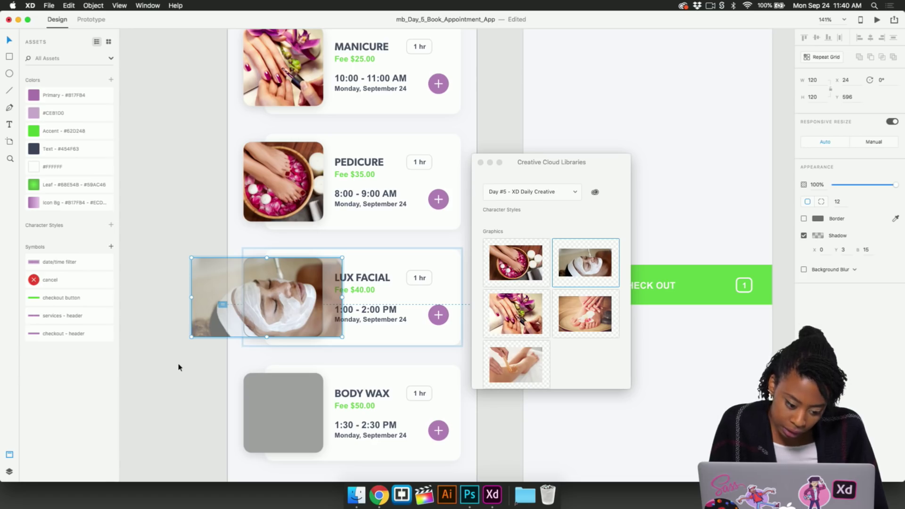
{"action": "left_click", "coordinate": [178, 366]}
{"action": "left_click", "coordinate": [295, 311]}
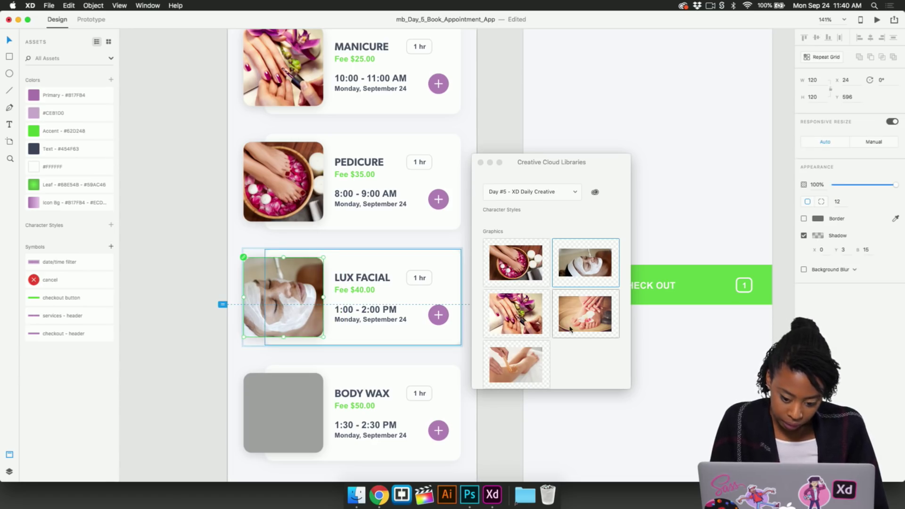
- Fill the Body Wax card's placeholder with the leg-waxing photo, reposition it to show the hands, and close the library
{"action": "scroll", "coordinate": [299, 369], "scroll_direction": "down", "scroll_amount": 2}
{"action": "left_click", "coordinate": [521, 359]}
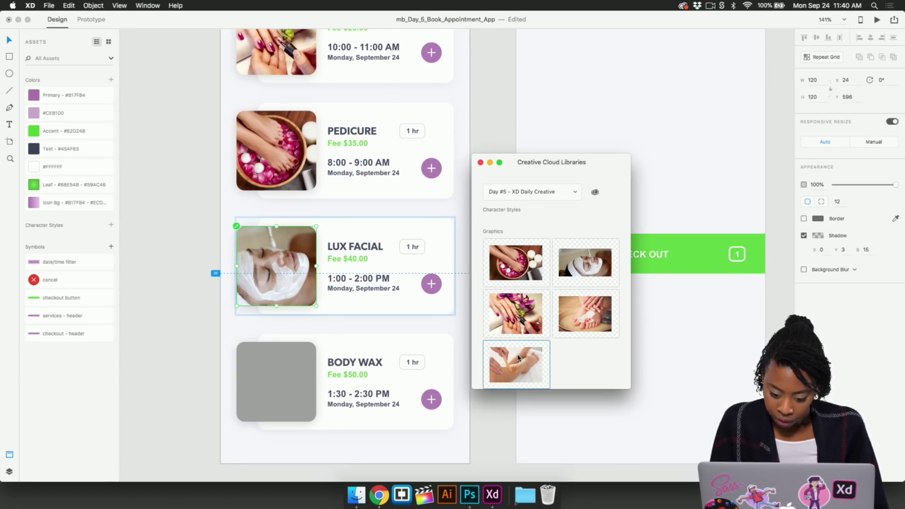
{"action": "left_click_drag", "start_coordinate": [521, 359], "coordinate": [269, 380]}
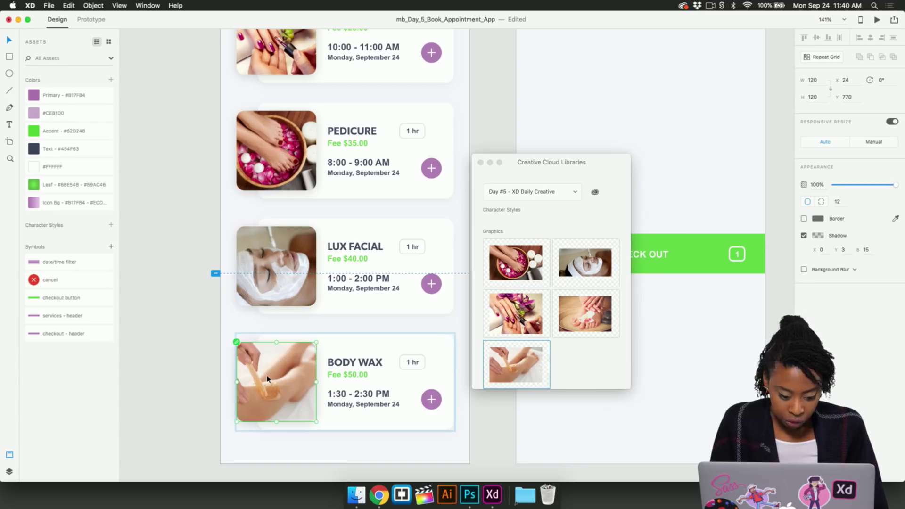
{"action": "left_click", "coordinate": [209, 380]}
{"action": "double_click", "coordinate": [289, 385]}
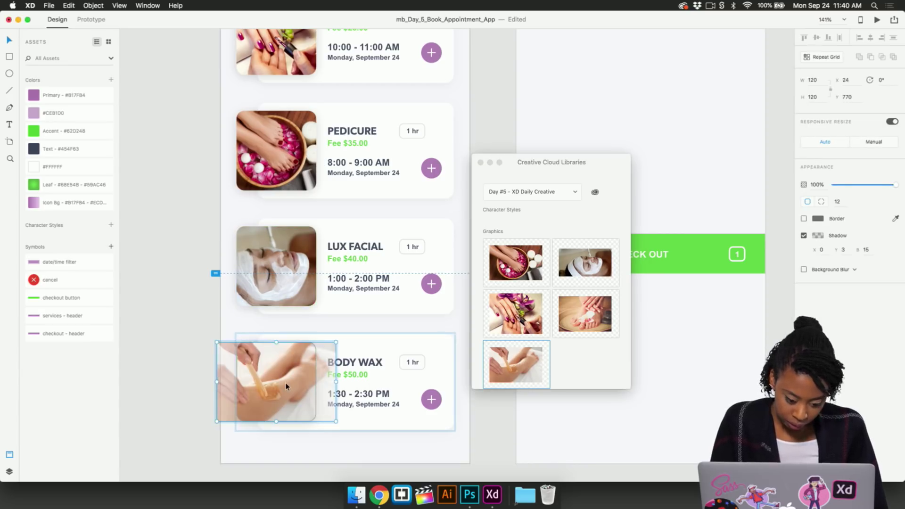
{"action": "left_click_drag", "start_coordinate": [294, 385], "coordinate": [307, 388]}
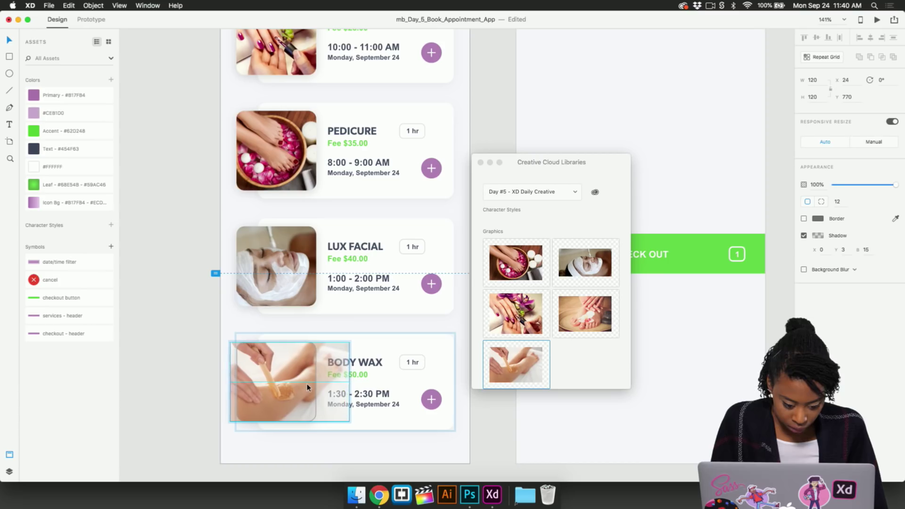
{"action": "left_click", "coordinate": [220, 386]}
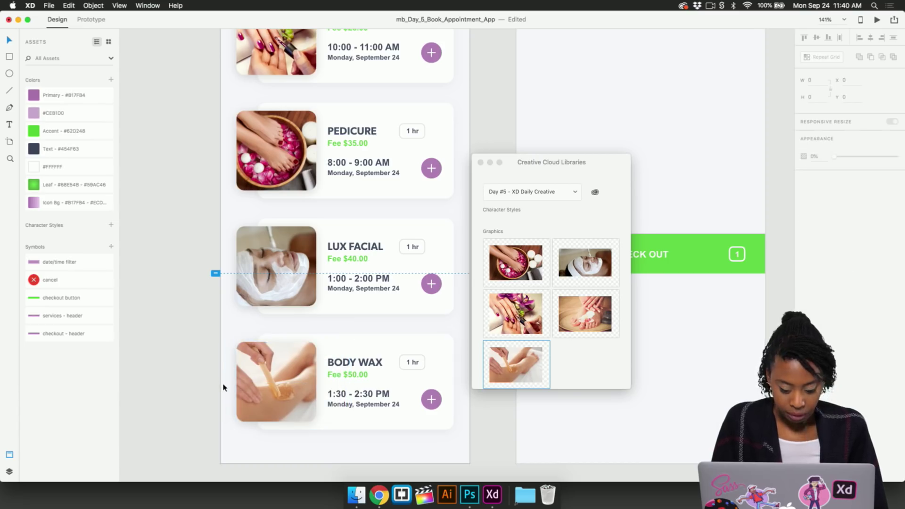
{"action": "scroll", "coordinate": [223, 387], "scroll_direction": "down", "scroll_amount": 5}
{"action": "left_click", "coordinate": [481, 162]}
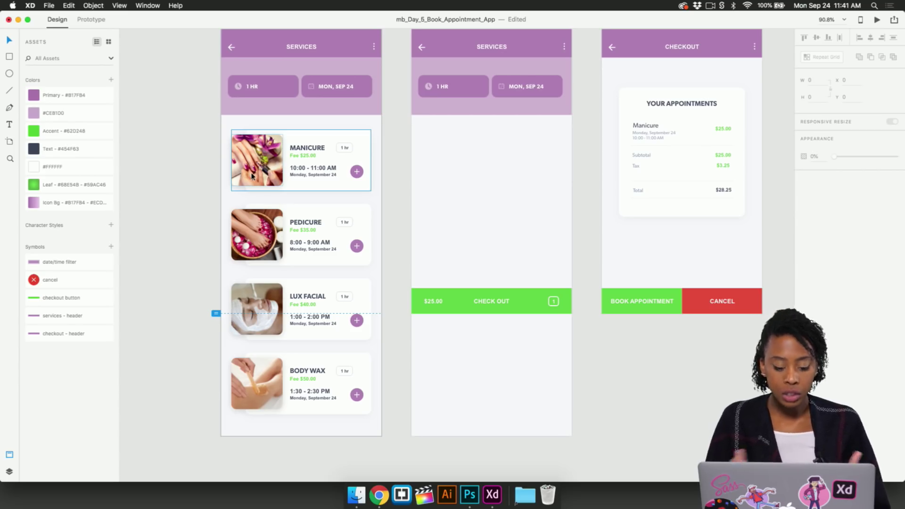
- Copy the four service cards from iPhone 6/7/8 – 4 onto iPhone 6/7/8 – 5 and send them behind the checkout bar
{"action": "left_click", "coordinate": [279, 177]}
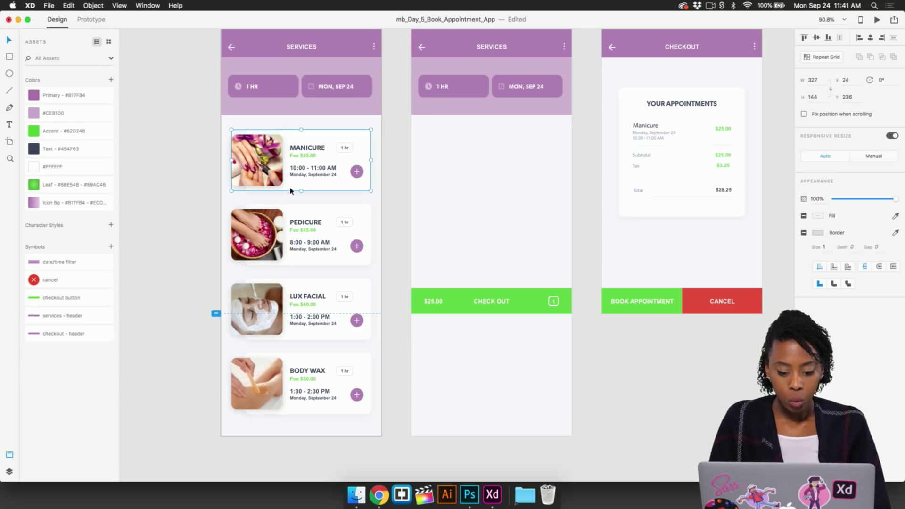
{"action": "left_click", "coordinate": [318, 235], "text": "shift"}
{"action": "left_click", "coordinate": [317, 337], "text": "shift"}
{"action": "left_click", "coordinate": [322, 394], "text": "shift"}
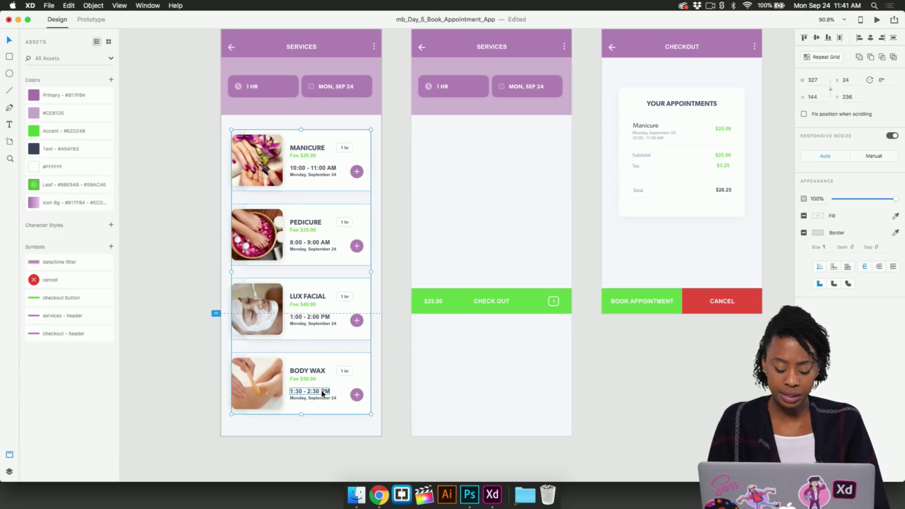
{"action": "scroll", "coordinate": [424, 189], "scroll_direction": "up", "scroll_amount": 3}
{"action": "scroll", "coordinate": [424, 188], "scroll_direction": "right", "scroll_amount": 2}
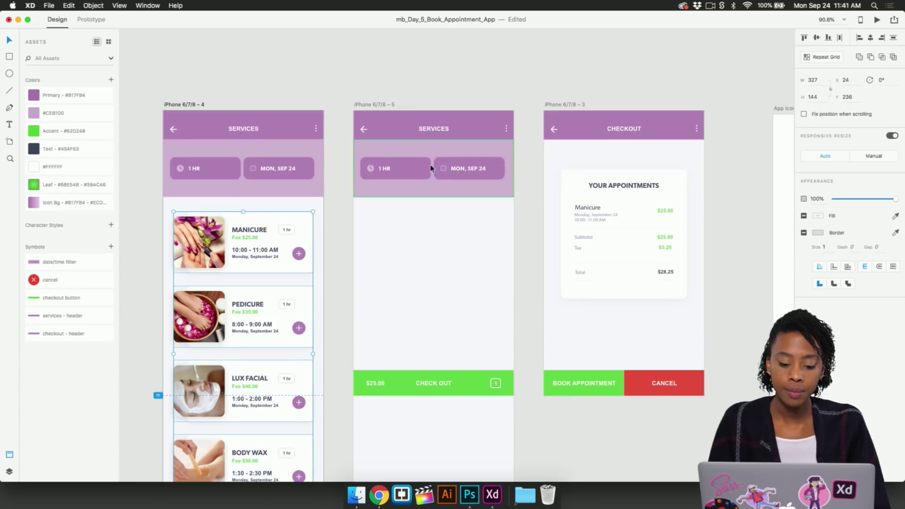
{"action": "left_click", "coordinate": [385, 105]}
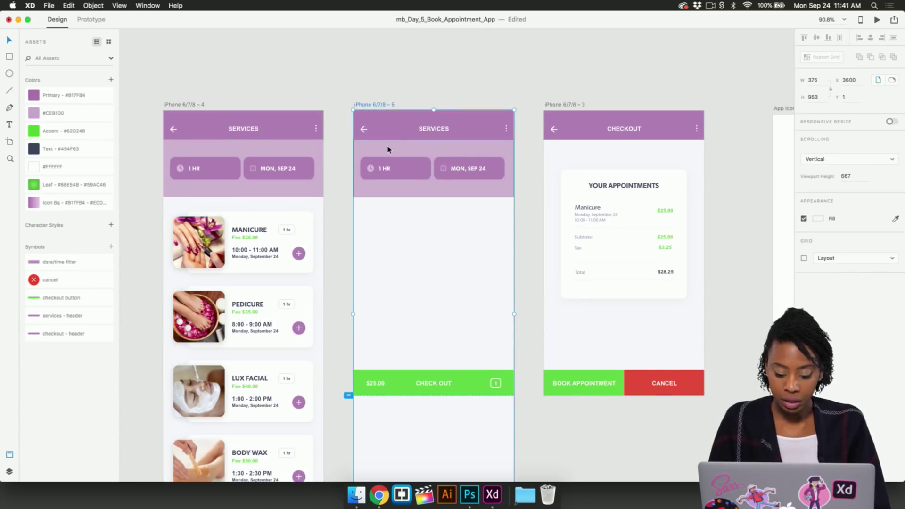
{"action": "scroll", "coordinate": [387, 150], "scroll_direction": "down", "scroll_amount": 3}
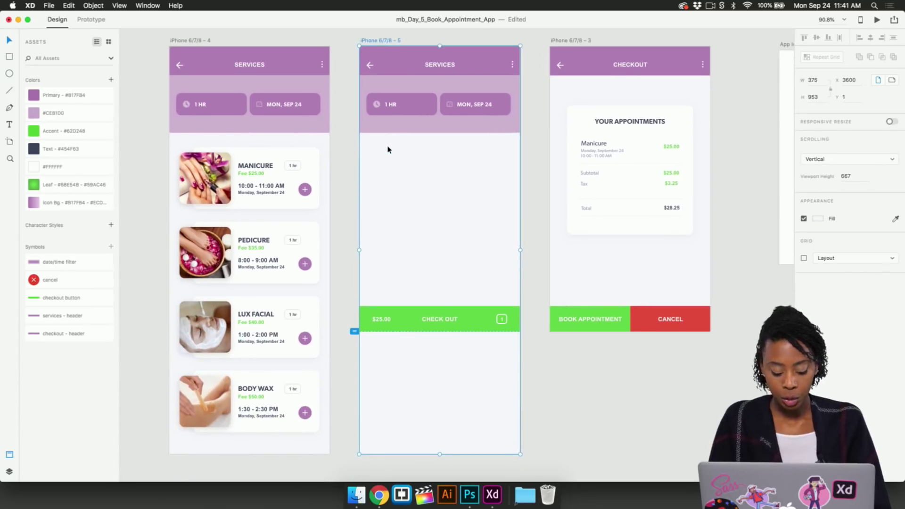
{"action": "key", "text": "super+v"}
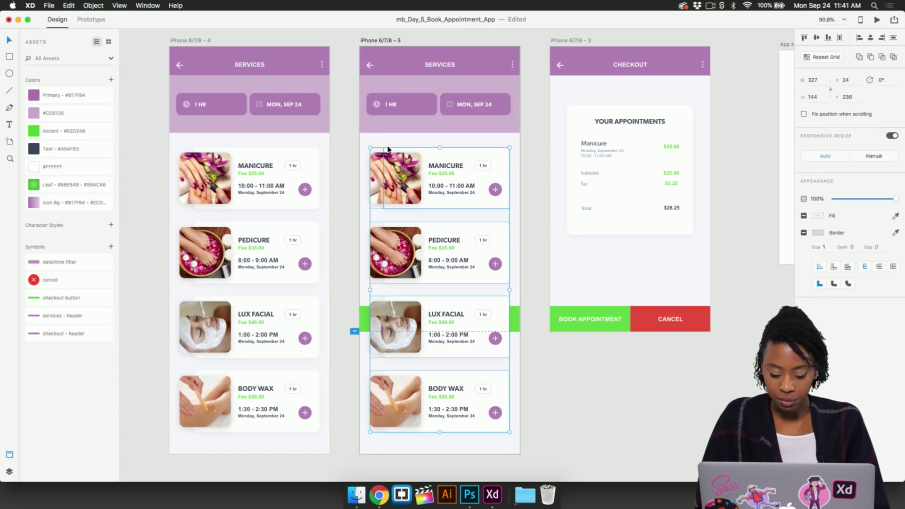
{"action": "key", "text": "super+shift+bracketleft"}
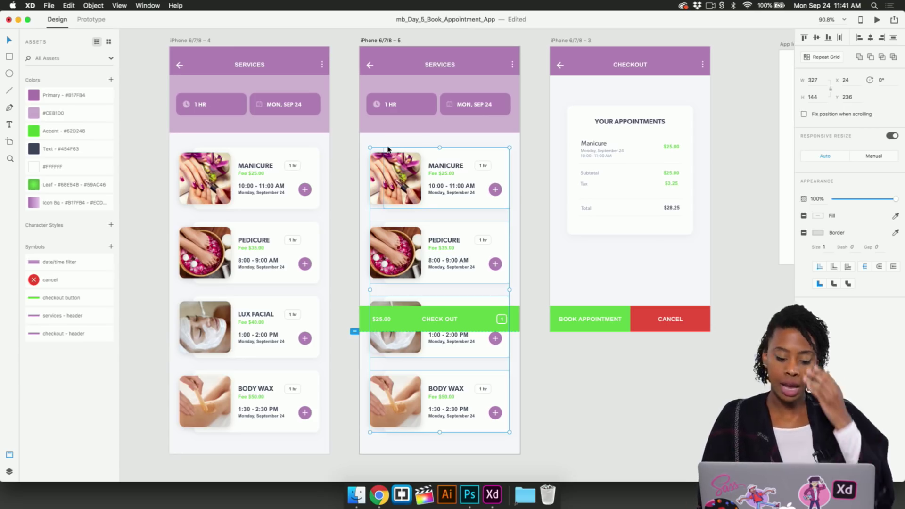
{"action": "left_click", "coordinate": [484, 316]}
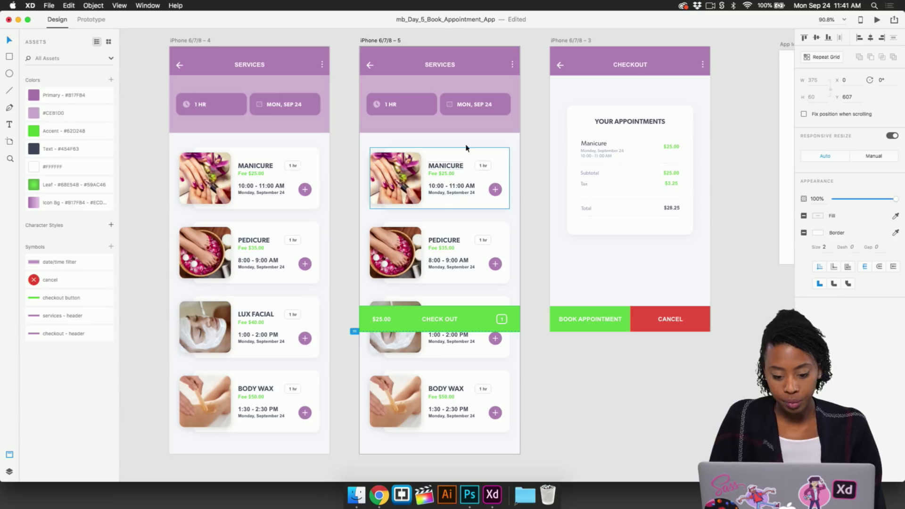
{"action": "scroll", "coordinate": [356, 115], "scroll_direction": "left", "scroll_amount": 2}
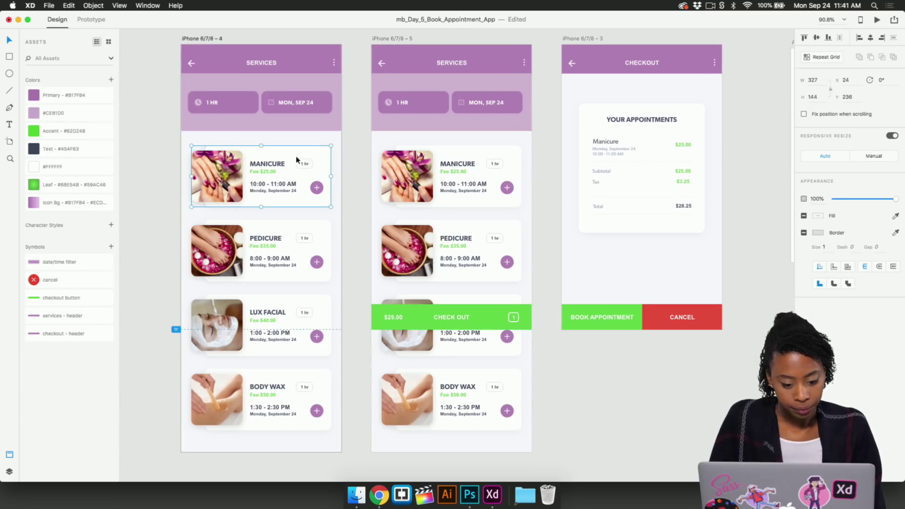
{"action": "left_click", "coordinate": [345, 177]}
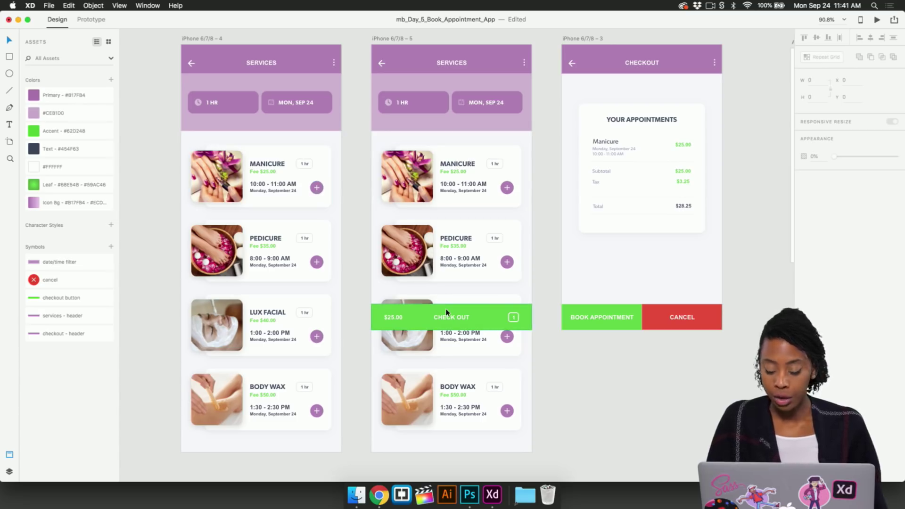
{"action": "left_click", "coordinate": [321, 190]}
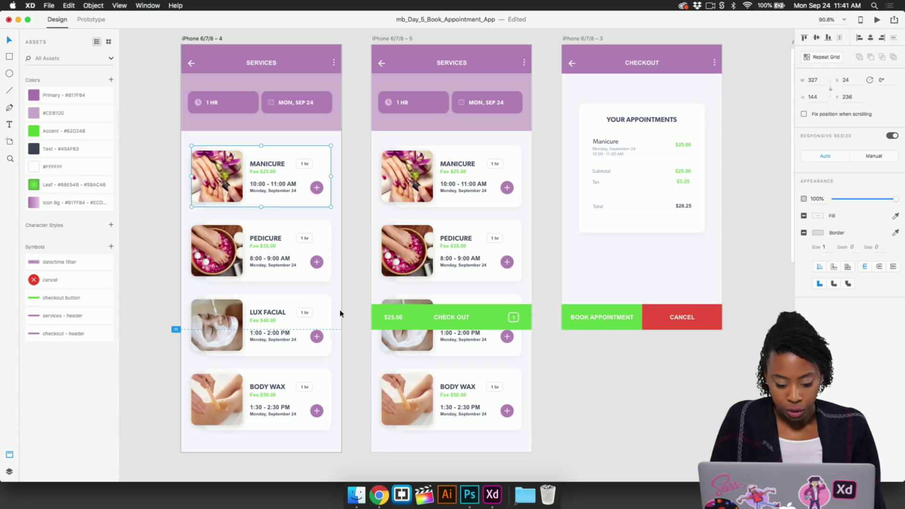
- Place the cancel symbol over the Manicure card's plus button on iPhone 6/7/8 – 5, covering it exactly at X 302, Y 319
{"action": "left_click", "coordinate": [53, 280]}
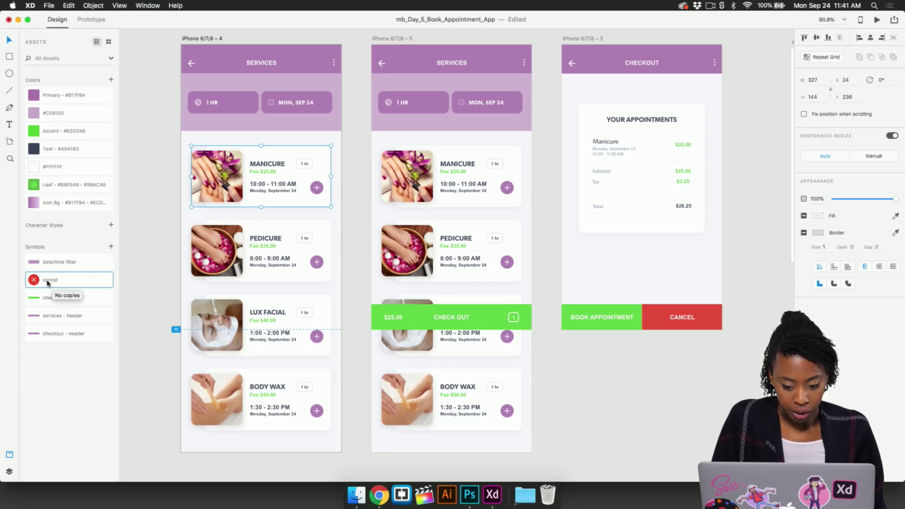
{"action": "left_click_drag", "start_coordinate": [53, 284], "coordinate": [500, 198]}
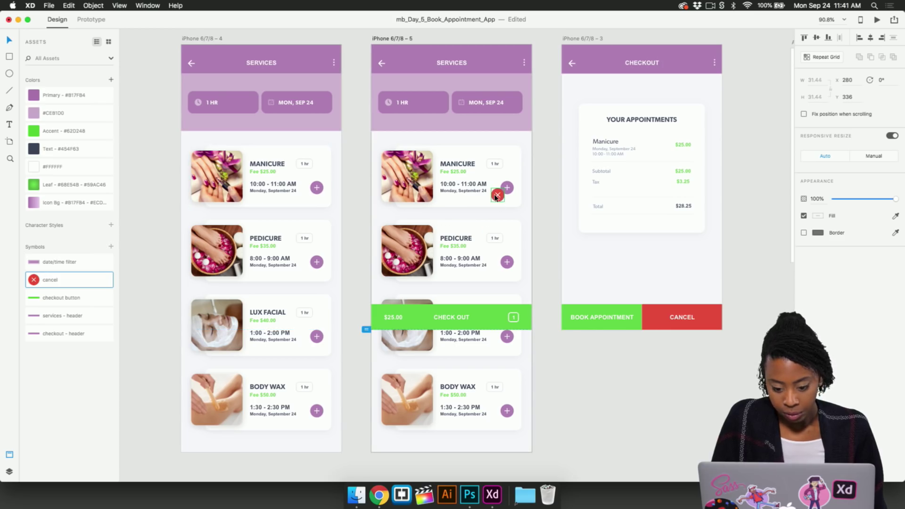
{"action": "scroll", "coordinate": [502, 199], "scroll_direction": "up", "scroll_amount": 3}
{"action": "scroll", "coordinate": [502, 200], "scroll_direction": "up", "scroll_amount": 5}
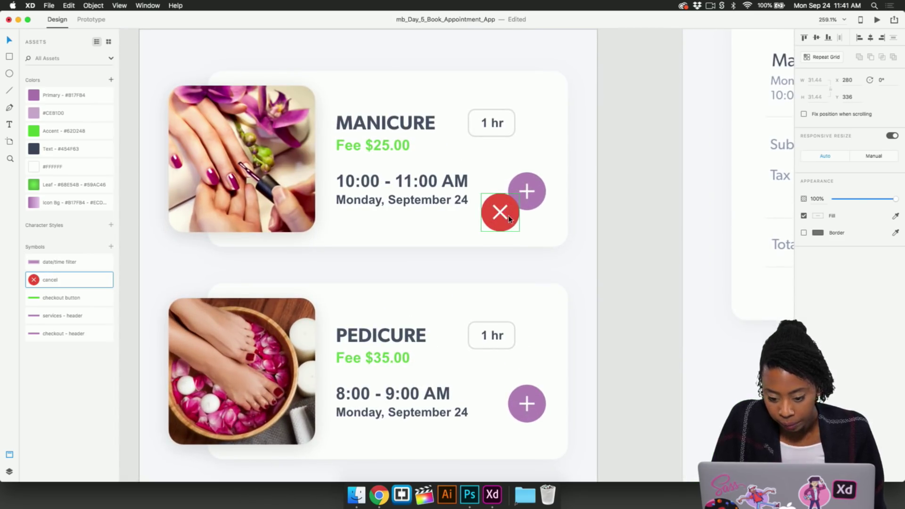
{"action": "left_click_drag", "start_coordinate": [508, 215], "coordinate": [533, 198]}
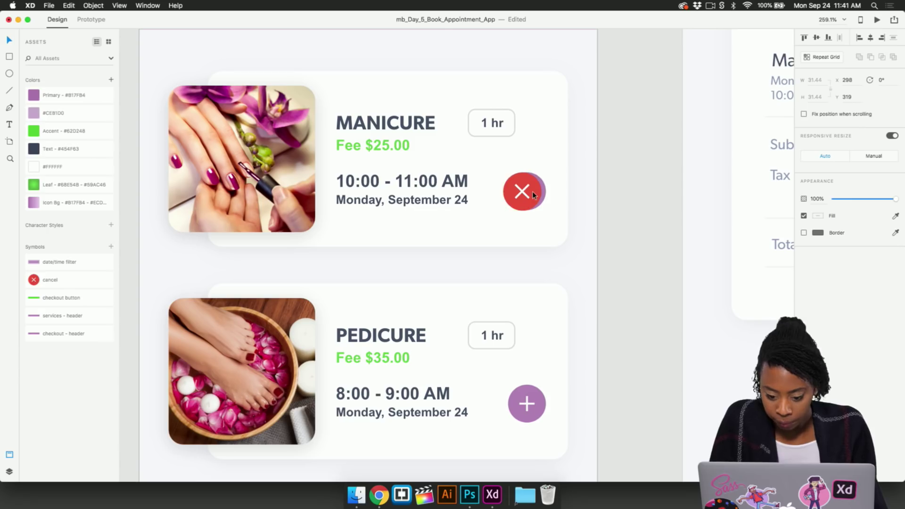
{"action": "left_click_drag", "start_coordinate": [533, 191], "coordinate": [536, 191]}
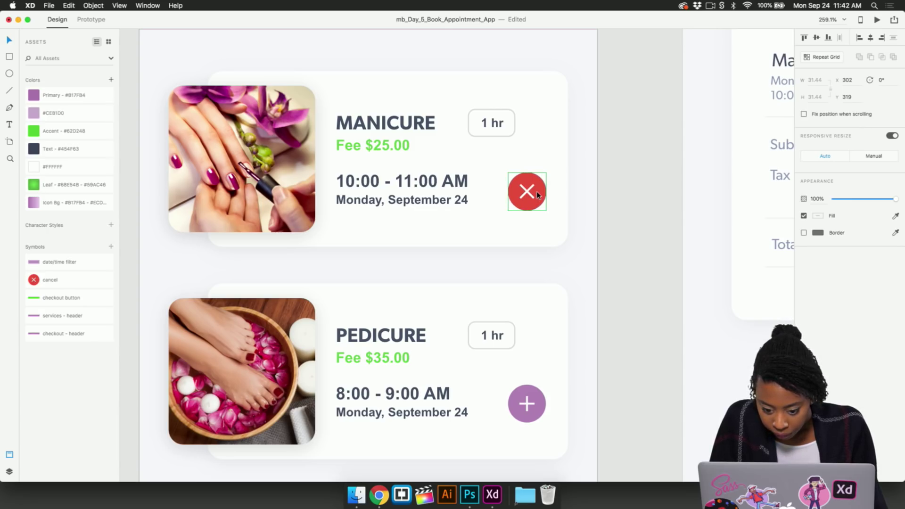
- Replace the plus button inside the Manicure card's group on iPhone 6/7/8 – 5 with the cancel symbol, pasted at the same position
{"action": "key", "text": "Delete"}
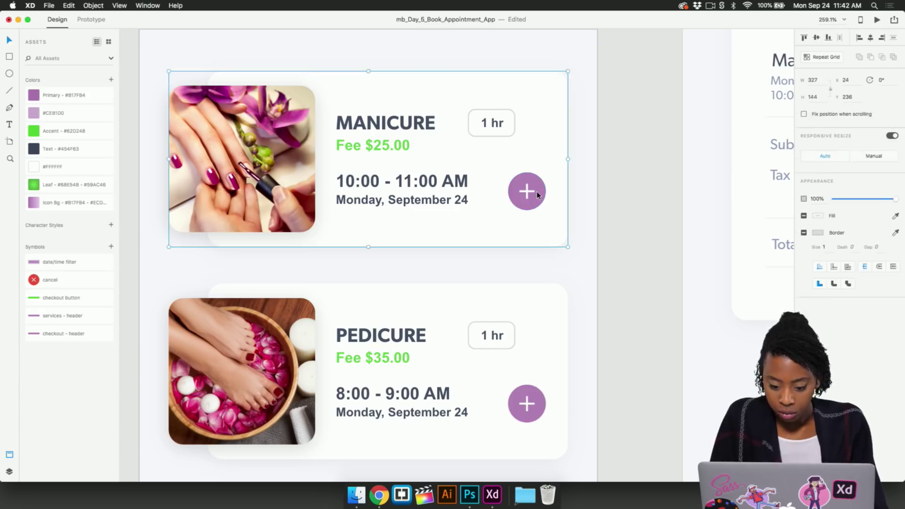
{"action": "double_click", "coordinate": [537, 191]}
{"action": "key", "text": "Delete"}
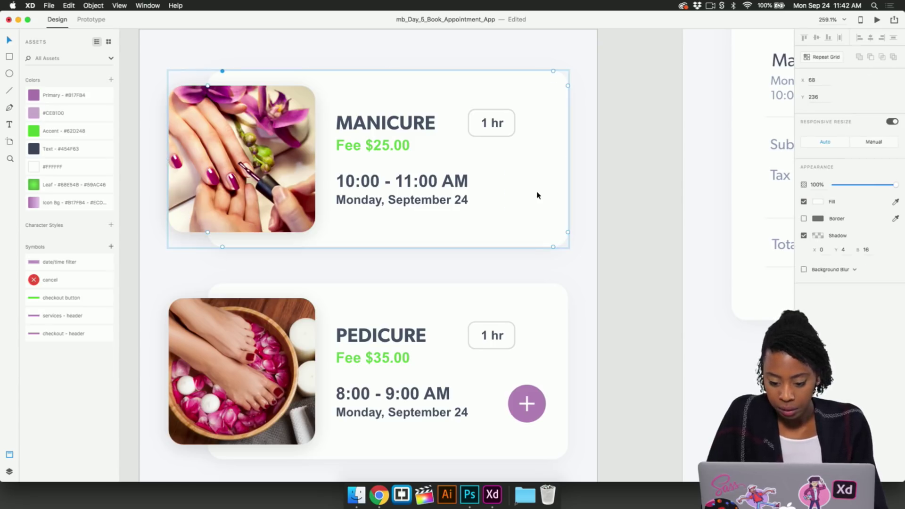
{"action": "key", "text": "super+v"}
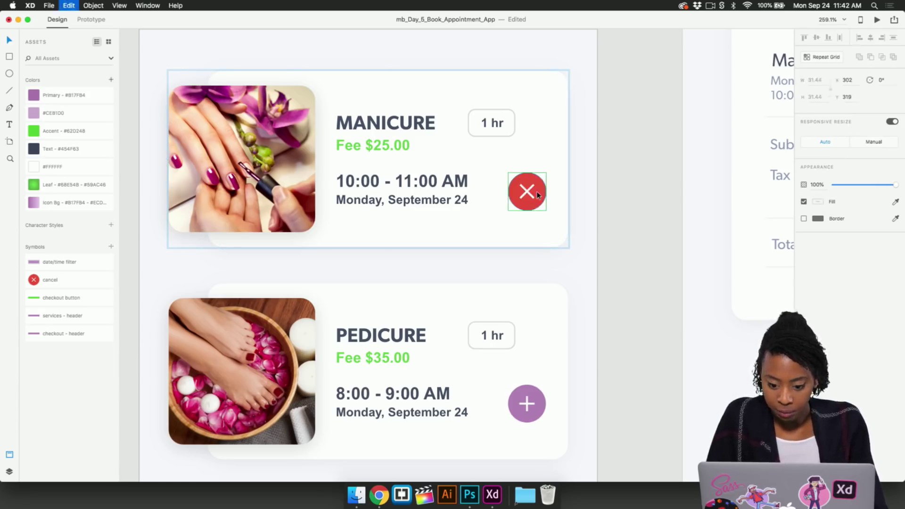
{"action": "left_click", "coordinate": [596, 193]}
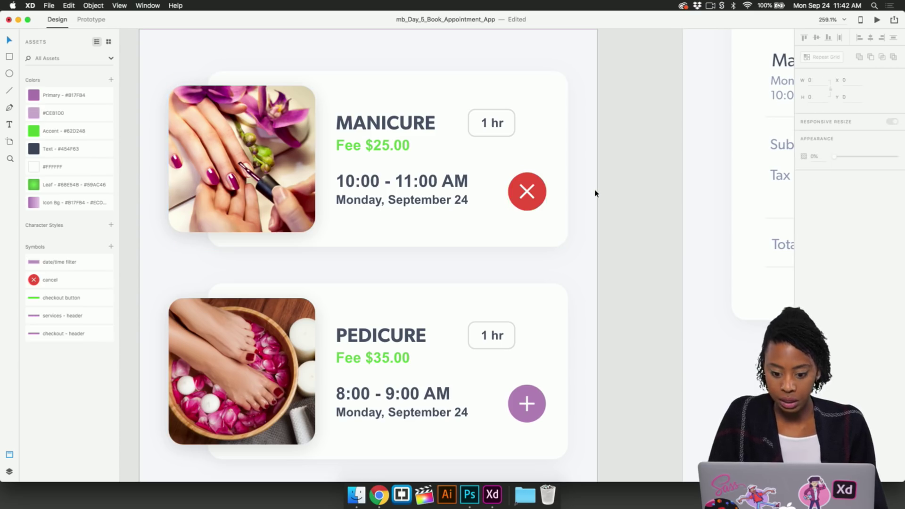
- Compare the default Services screen with the selected-service version, looking at the Manicure card's button and the checkout bar
{"action": "scroll", "coordinate": [595, 193], "scroll_direction": "down", "scroll_amount": 5}
{"action": "scroll", "coordinate": [596, 193], "scroll_direction": "right", "scroll_amount": 3}
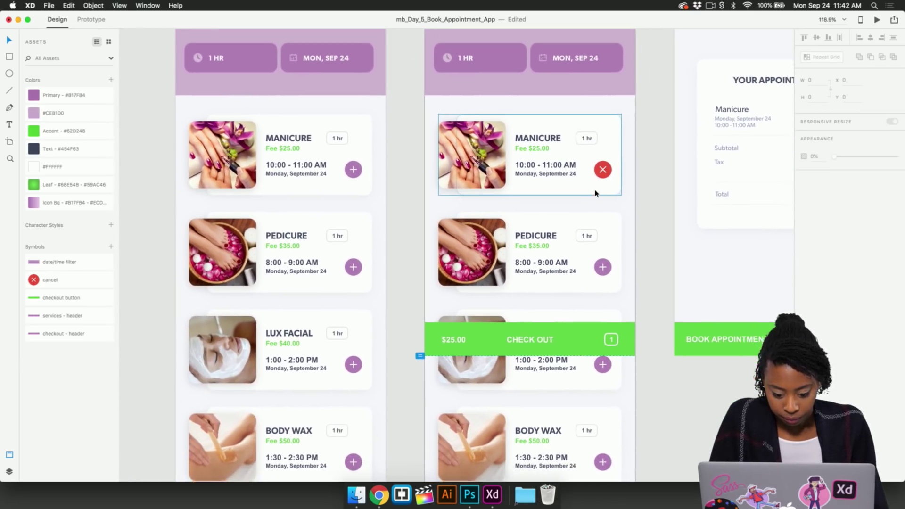
{"action": "scroll", "coordinate": [596, 196], "scroll_direction": "down", "scroll_amount": 2}
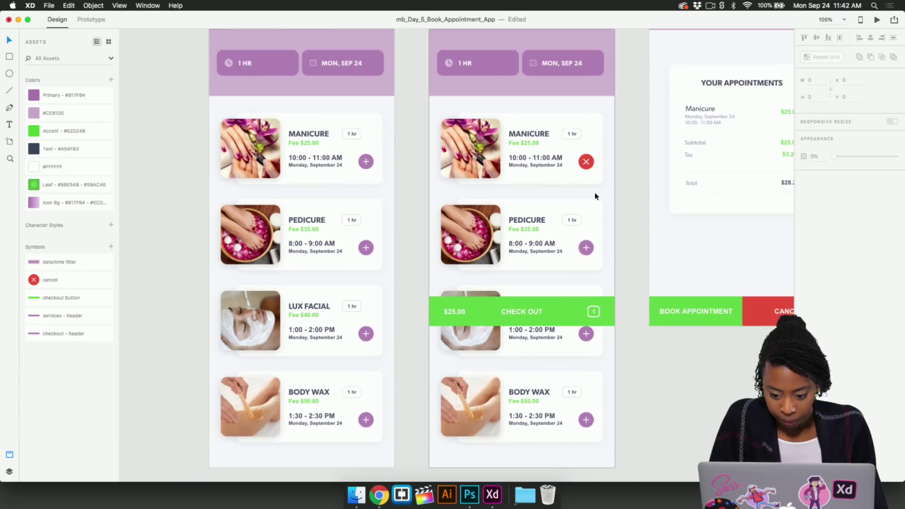
{"action": "scroll", "coordinate": [596, 196], "scroll_direction": "up", "scroll_amount": 2}
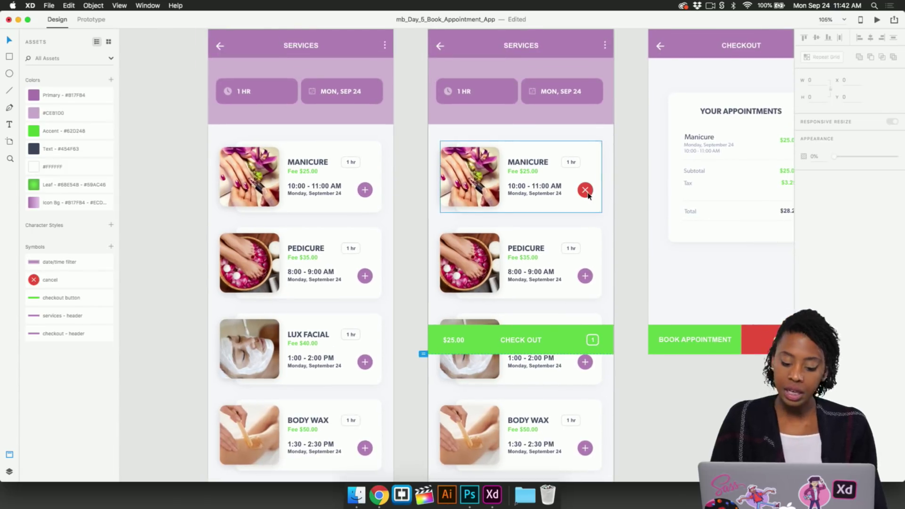
{"action": "left_click", "coordinate": [364, 193]}
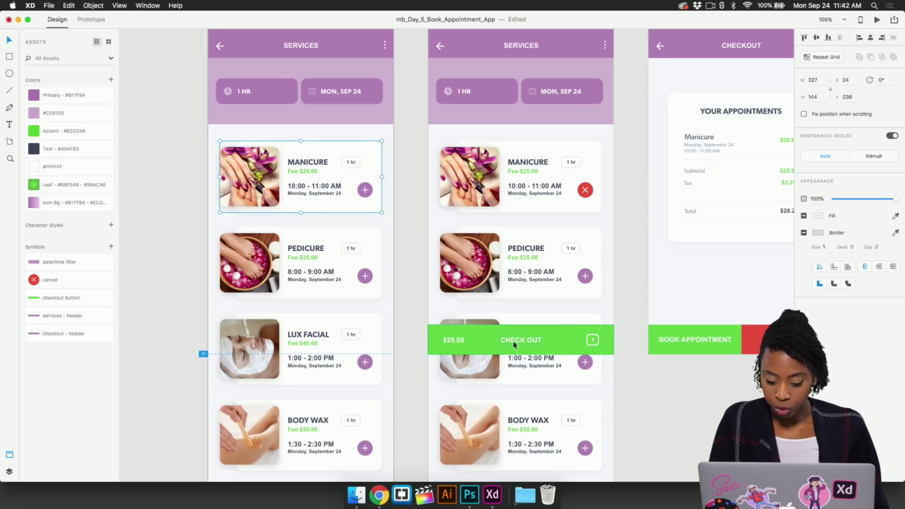
{"action": "scroll", "coordinate": [522, 341], "scroll_direction": "up", "scroll_amount": 3}
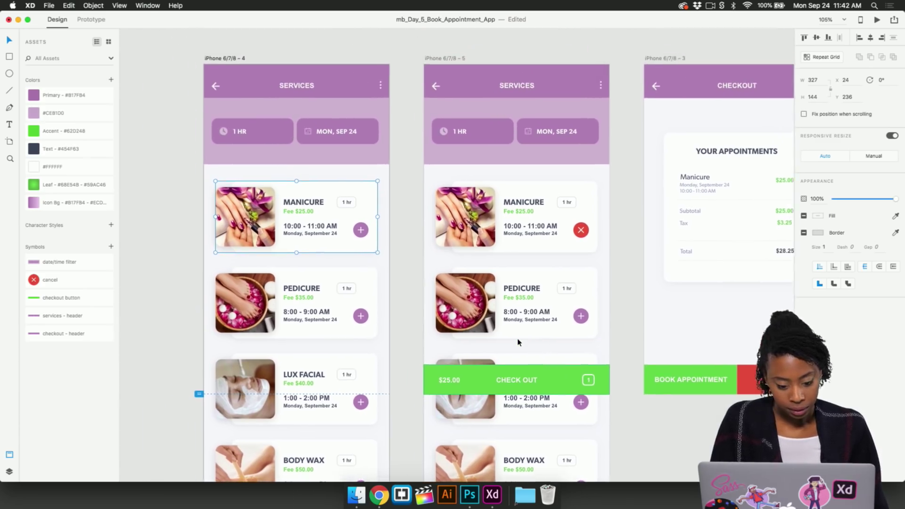
{"action": "scroll", "coordinate": [518, 341], "scroll_direction": "left", "scroll_amount": 2}
{"action": "left_click", "coordinate": [434, 278]}
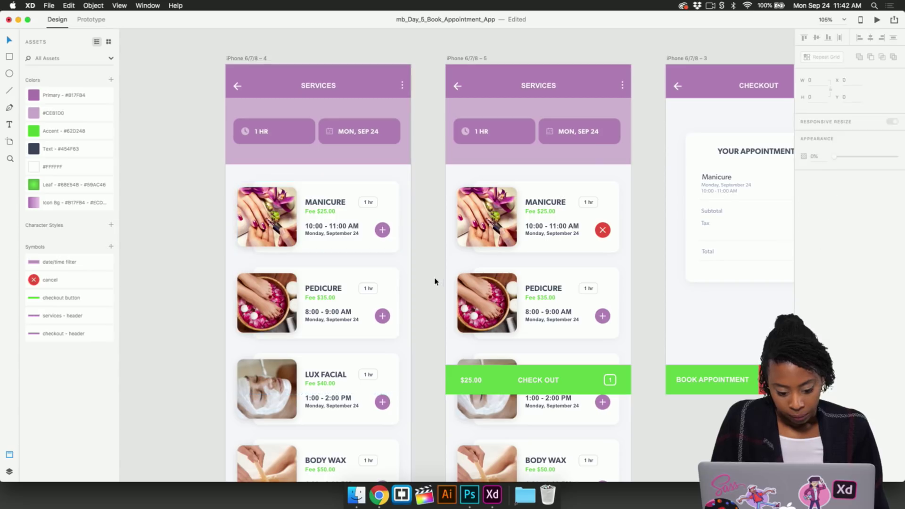
- Check the scrolling settings of artboards iPhone 6/7/8 – 4 and iPhone 6/7/8 – 5 and look over the Checkout screen beside them
{"action": "left_click", "coordinate": [238, 60]}
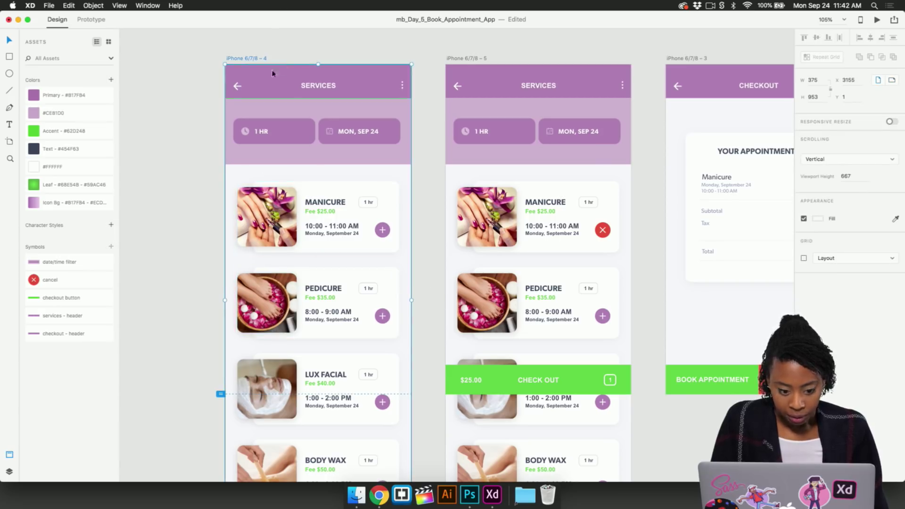
{"action": "scroll", "coordinate": [245, 381], "scroll_direction": "down", "scroll_amount": 3}
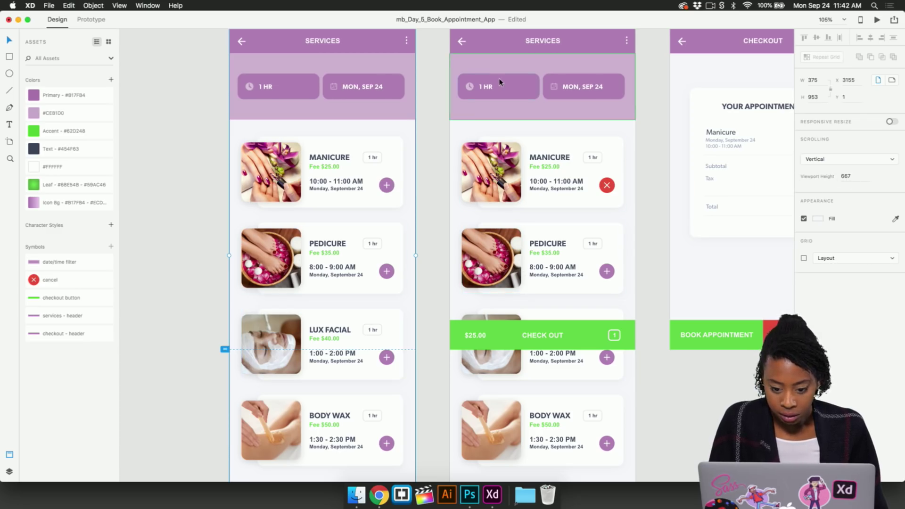
{"action": "scroll", "coordinate": [448, 56], "scroll_direction": "up", "scroll_amount": 2}
{"action": "scroll", "coordinate": [448, 56], "scroll_direction": "right", "scroll_amount": 2}
{"action": "left_click", "coordinate": [443, 45]}
{"action": "scroll", "coordinate": [582, 310], "scroll_direction": "right", "scroll_amount": 2}
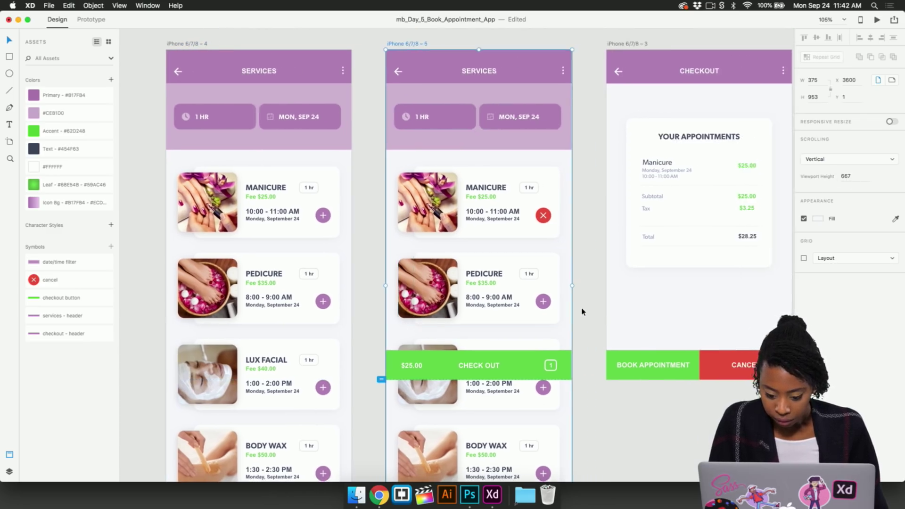
{"action": "scroll", "coordinate": [582, 310], "scroll_direction": "right", "scroll_amount": 4}
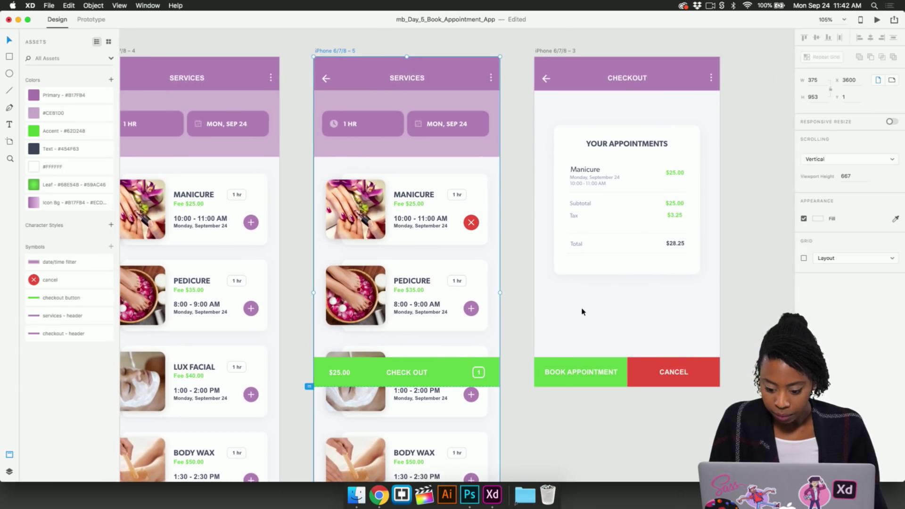
{"action": "scroll", "coordinate": [503, 343], "scroll_direction": "down", "scroll_amount": 5}
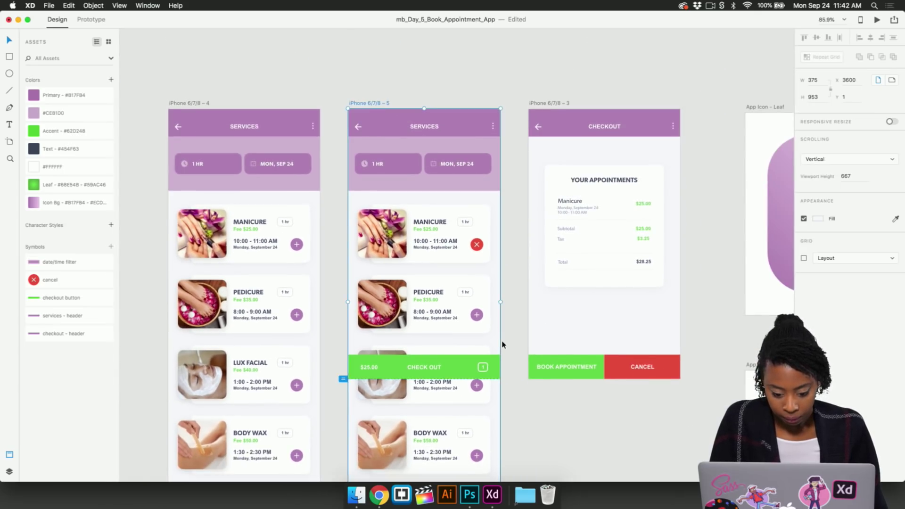
{"action": "scroll", "coordinate": [501, 340], "scroll_direction": "down", "scroll_amount": 3}
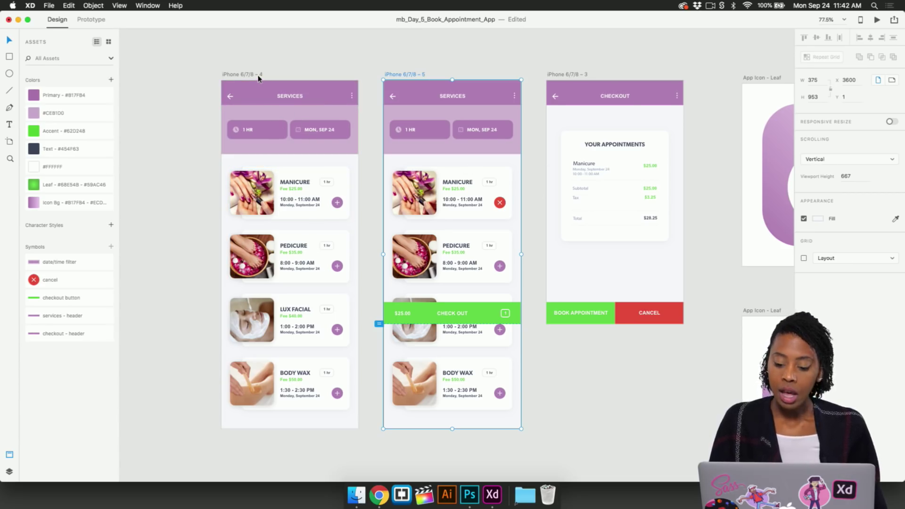
- Switch to Prototype mode and link the Manicure card's plus button on iPhone 6/7/8 – 4 to iPhone 6/7/8 – 5 with a 0.2 s Dissolve on tap
{"action": "left_click", "coordinate": [98, 21]}
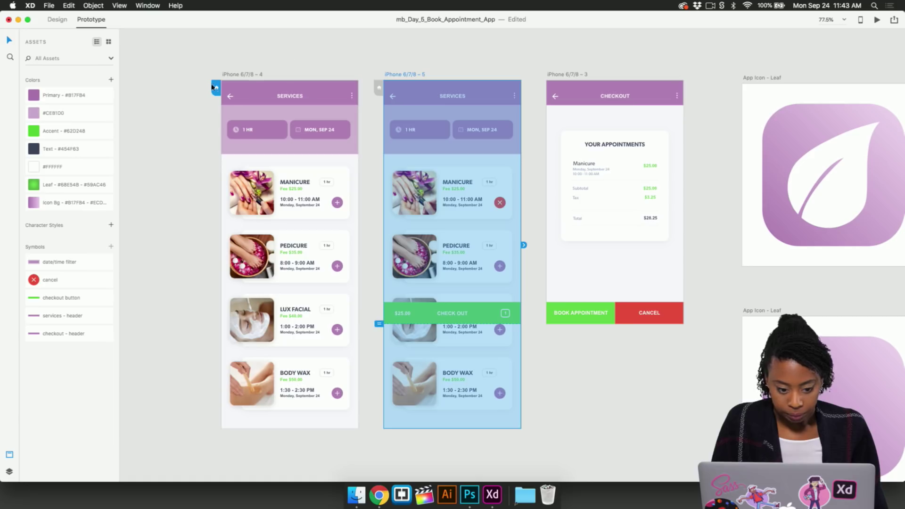
{"action": "left_click", "coordinate": [237, 77]}
{"action": "left_click", "coordinate": [253, 57]}
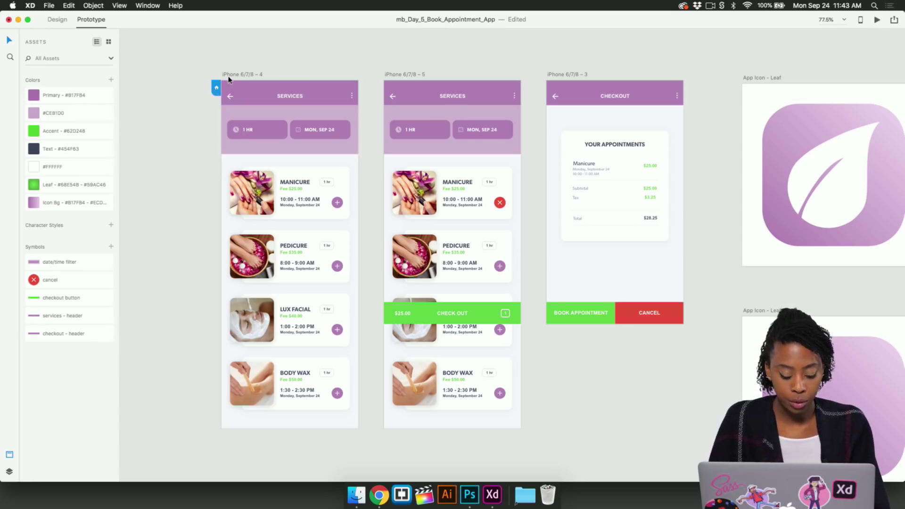
{"action": "scroll", "coordinate": [228, 79], "scroll_direction": "up", "scroll_amount": 5}
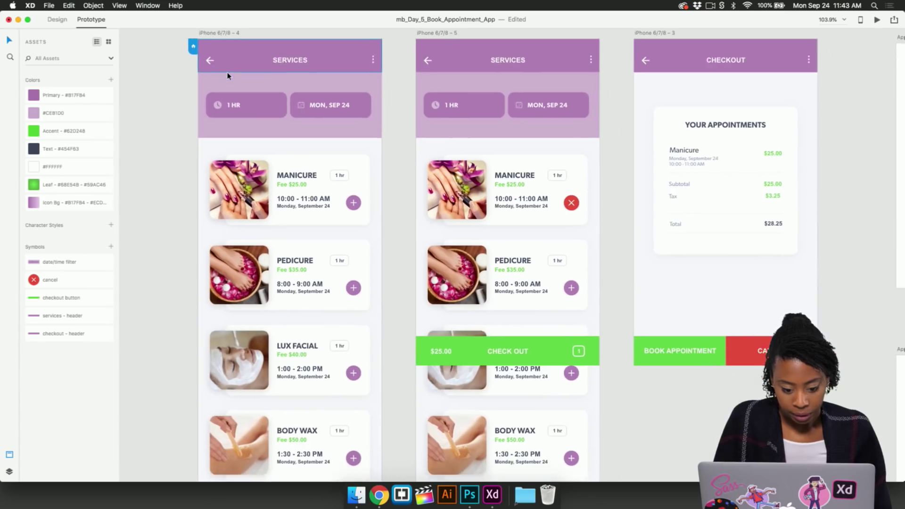
{"action": "scroll", "coordinate": [228, 76], "scroll_direction": "down", "scroll_amount": 3}
{"action": "left_click", "coordinate": [324, 177]}
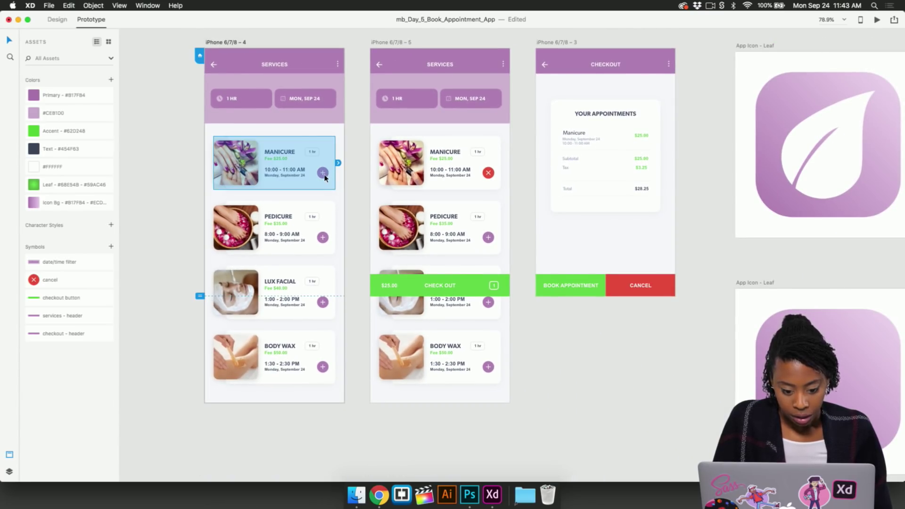
{"action": "left_click", "coordinate": [324, 176]}
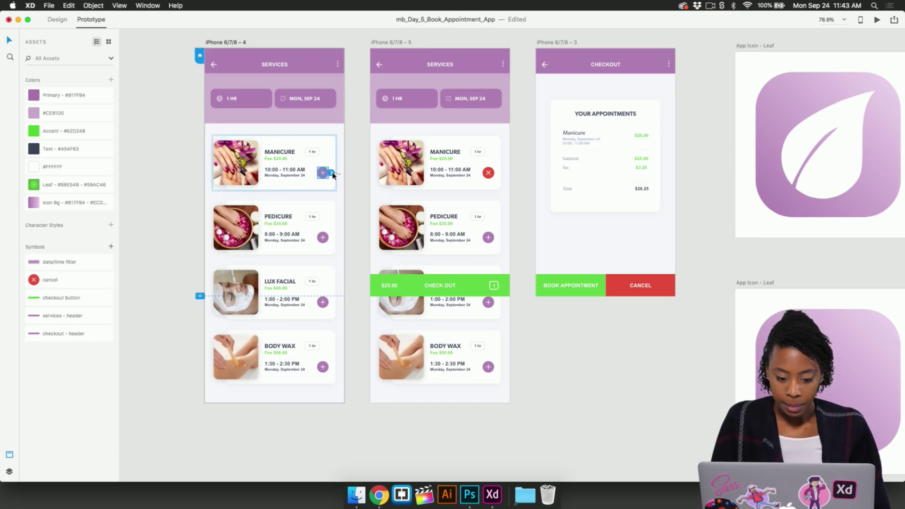
{"action": "left_click_drag", "start_coordinate": [332, 175], "coordinate": [388, 189]}
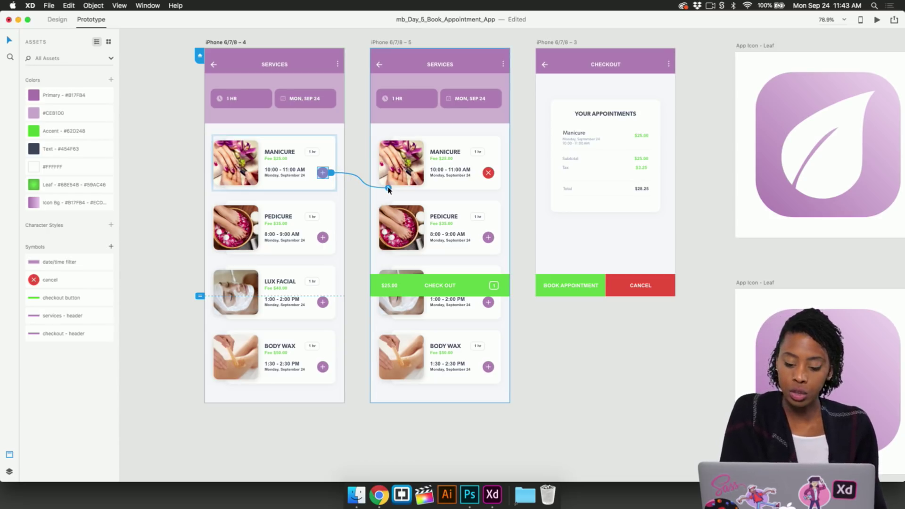
{"action": "left_click_drag", "start_coordinate": [389, 189], "coordinate": [422, 179]}
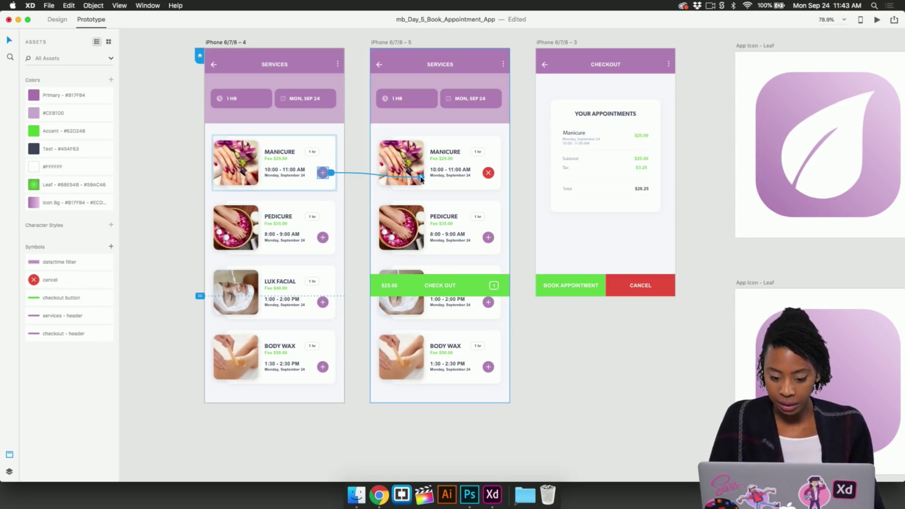
{"action": "left_click_drag", "start_coordinate": [421, 179], "coordinate": [384, 195]}
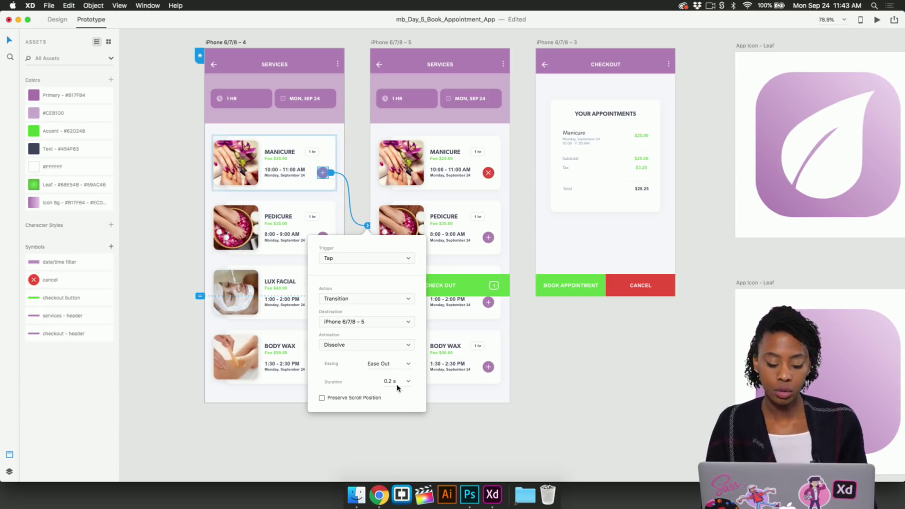
{"action": "left_click", "coordinate": [373, 426]}
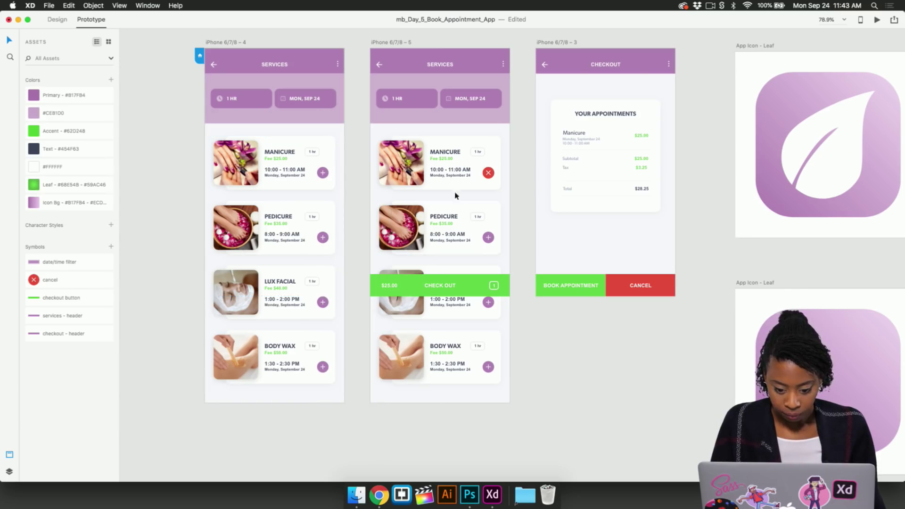
- Link the Manicure card's red cancel button on iPhone 6/7/8 – 5 back to iPhone 6/7/8 – 4 with a 0.2 s Dissolve transition on tap
{"action": "left_click", "coordinate": [485, 177]}
{"action": "double_click", "coordinate": [485, 177]}
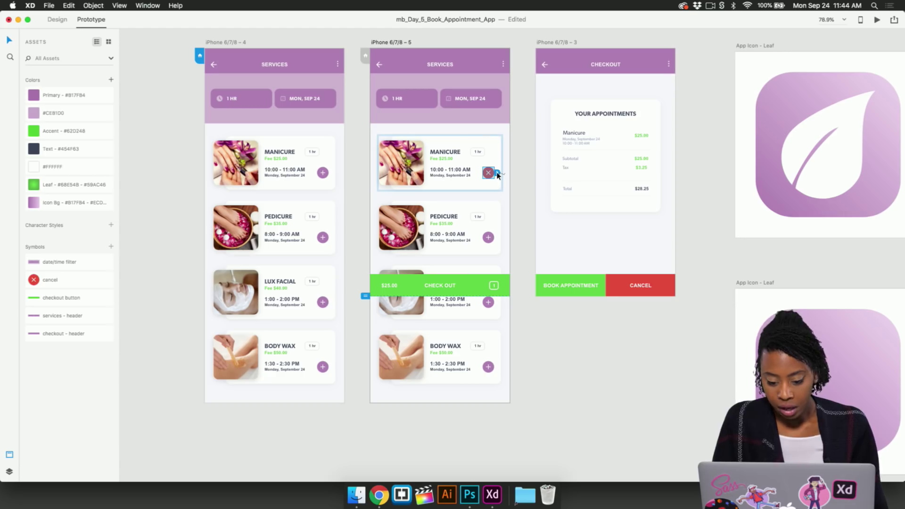
{"action": "left_click_drag", "start_coordinate": [497, 175], "coordinate": [323, 176]}
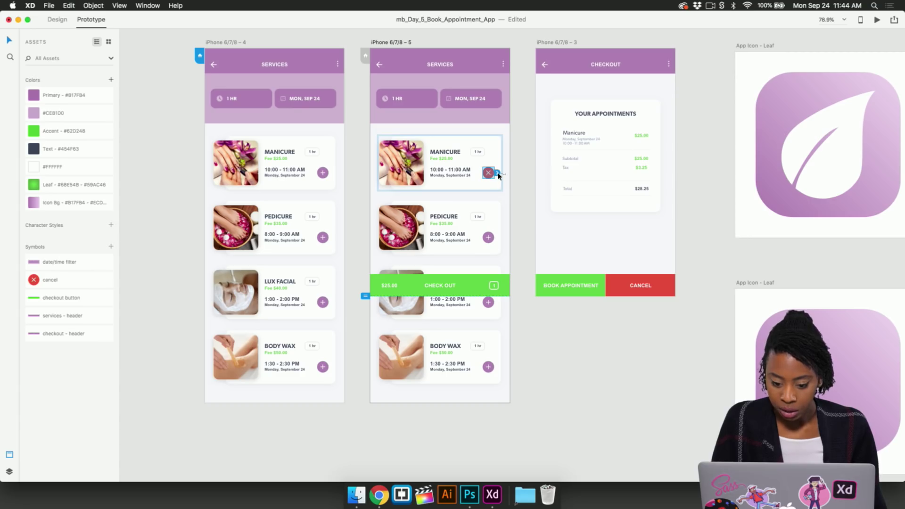
{"action": "left_click_drag", "start_coordinate": [497, 173], "coordinate": [335, 197]}
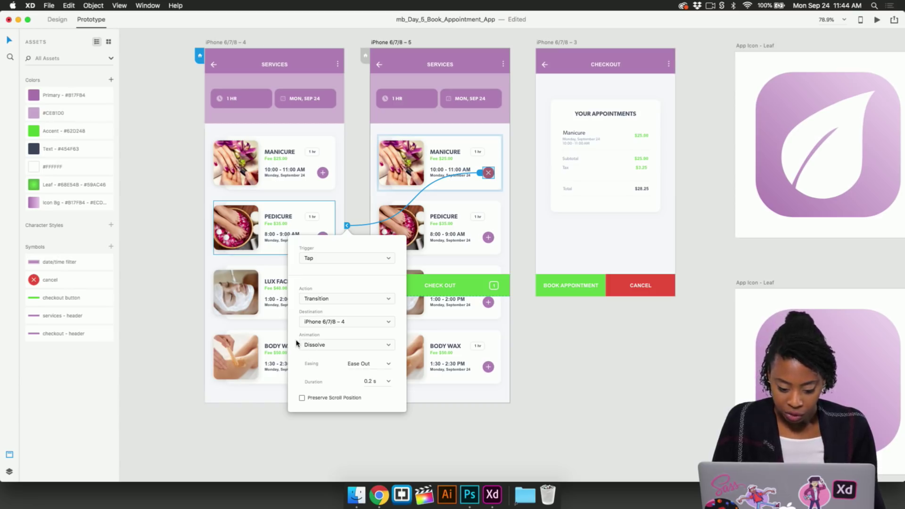
{"action": "left_click", "coordinate": [419, 416]}
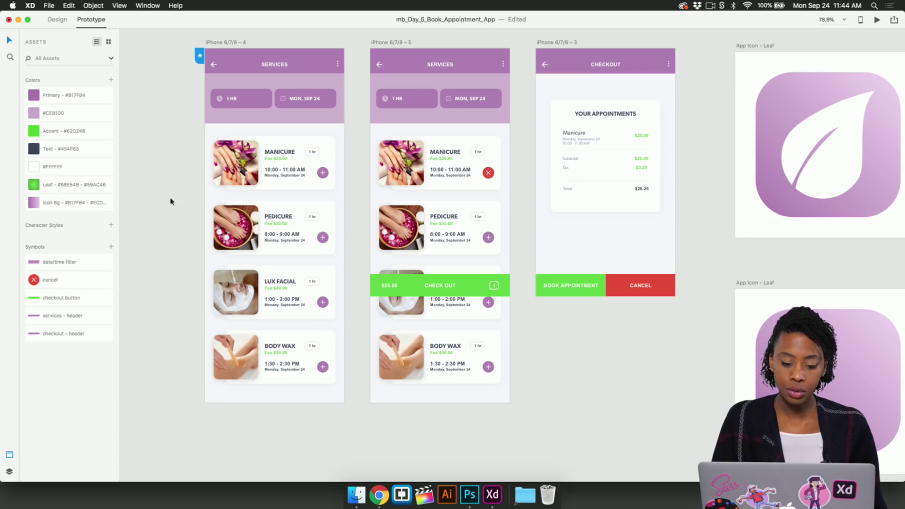
- Link the checkout bar on iPhone 6/7/8 – 5 to the Checkout artboard iPhone 6/7/8 – 3 with a 0.2 s Dissolve on tap
{"action": "left_click", "coordinate": [456, 279]}
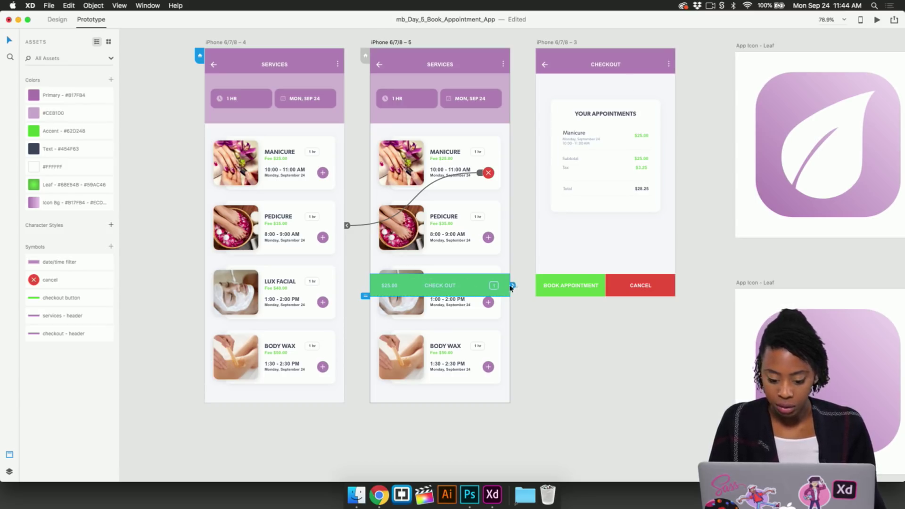
{"action": "left_click_drag", "start_coordinate": [513, 285], "coordinate": [572, 254]}
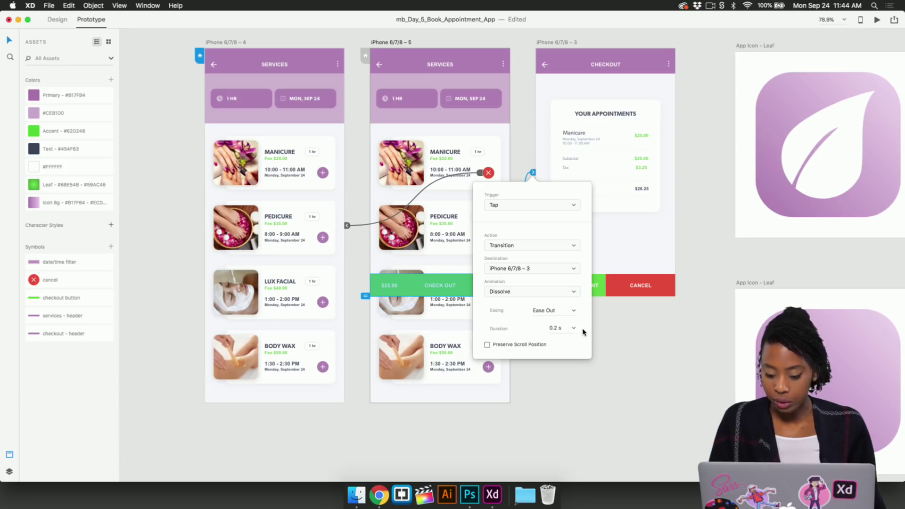
{"action": "left_click", "coordinate": [608, 329]}
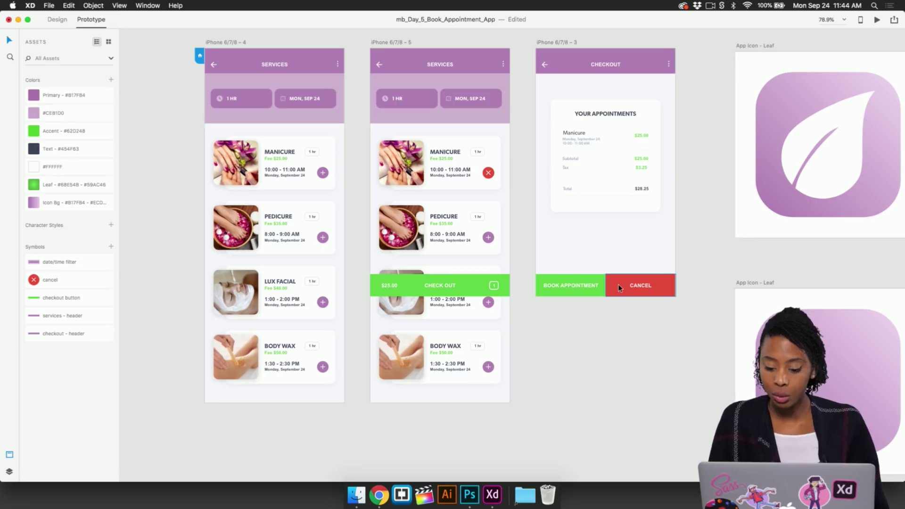
- Link the Checkout screen's red Cancel button back to iPhone 6/7/8 – 5 with a 0.2 s Dissolve transition on tap
{"action": "left_click", "coordinate": [626, 294]}
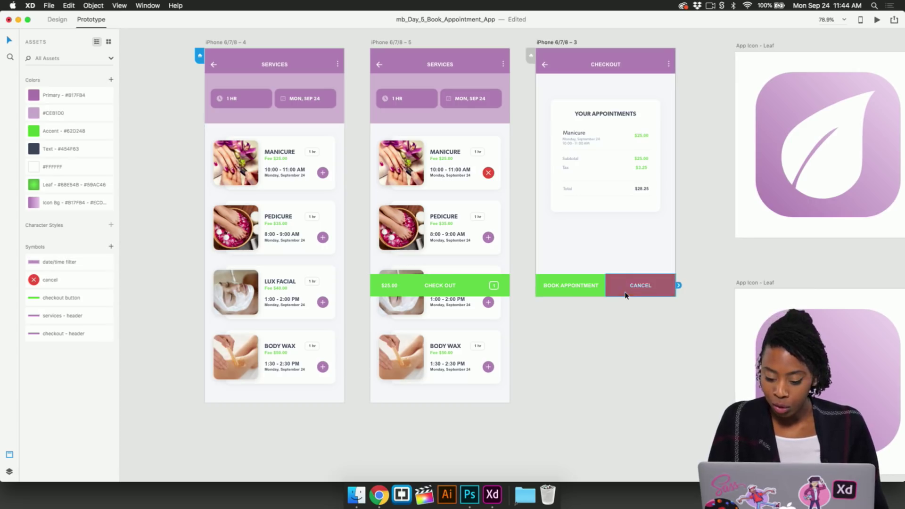
{"action": "left_click_drag", "start_coordinate": [679, 285], "coordinate": [475, 206]}
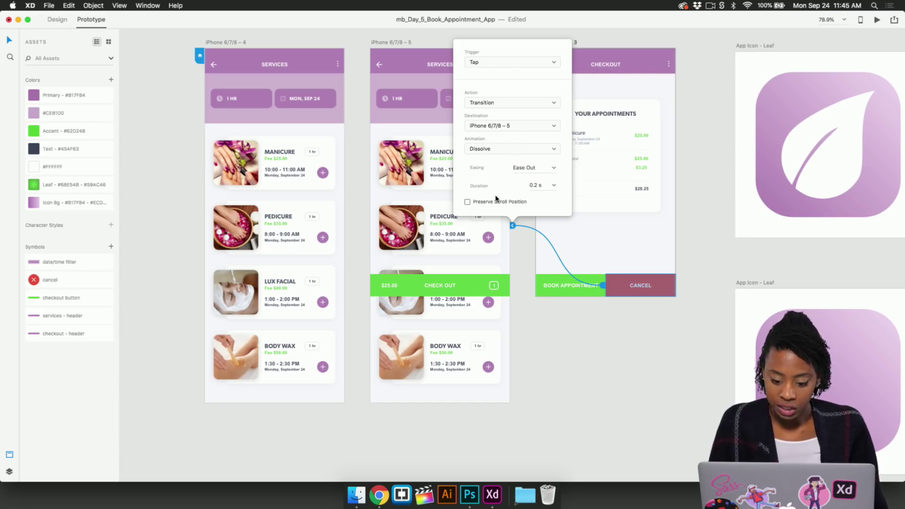
{"action": "left_click", "coordinate": [525, 339]}
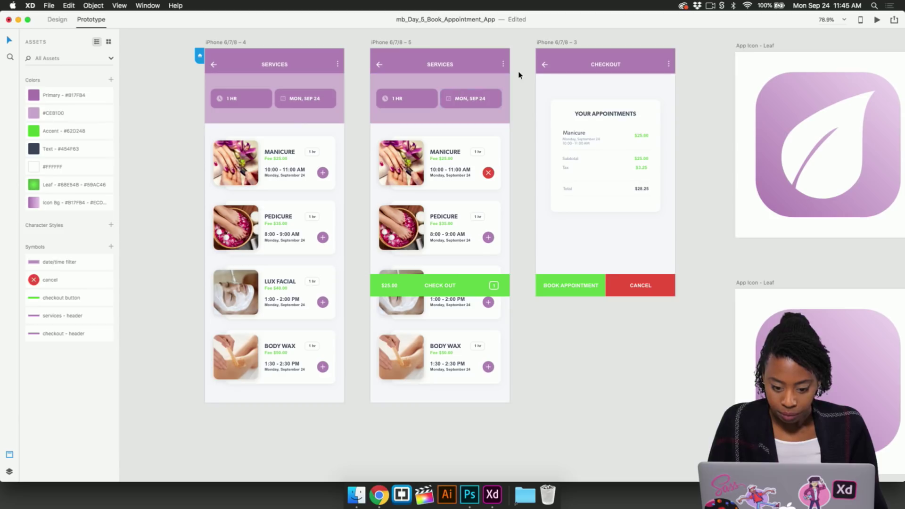
- Link the back arrow inside the Checkout header to iPhone 6/7/8 – 5 with a 0.2 s Dissolve on tap
{"action": "left_click", "coordinate": [545, 65]}
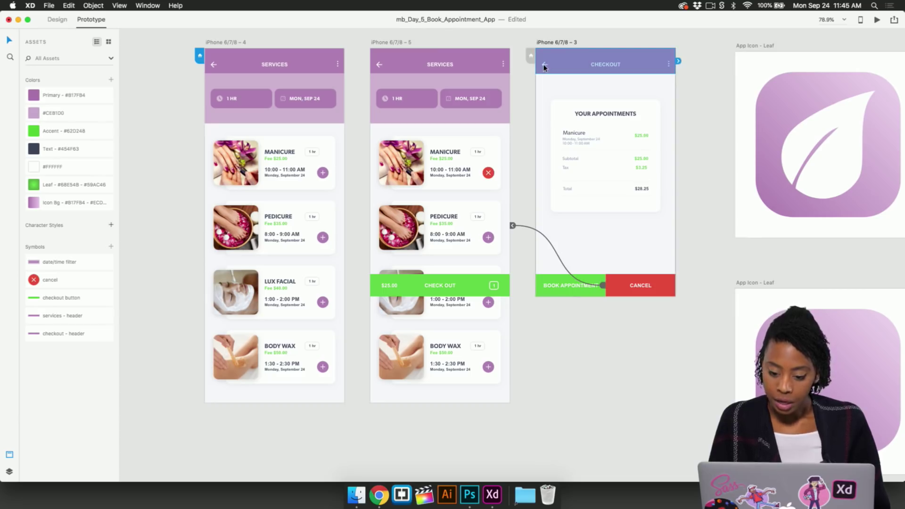
{"action": "left_click", "coordinate": [521, 81]}
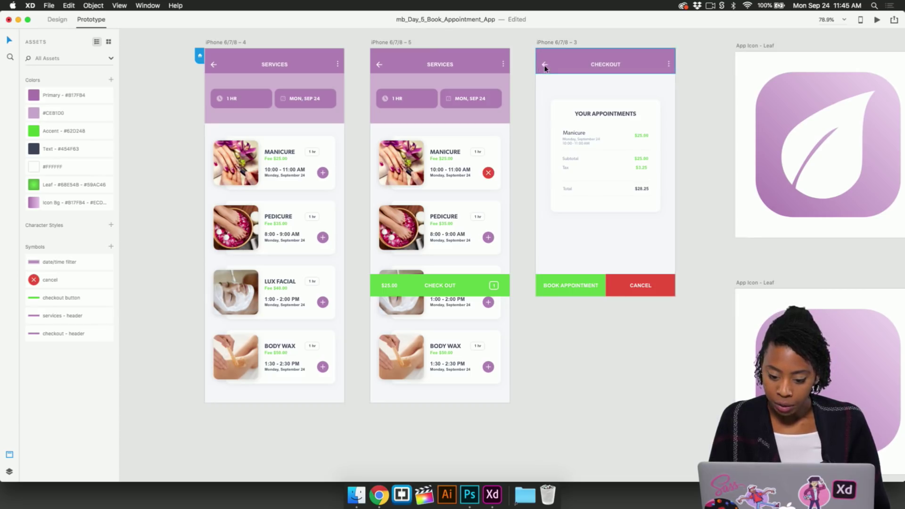
{"action": "left_click", "coordinate": [544, 66]}
{"action": "left_click", "coordinate": [515, 82]}
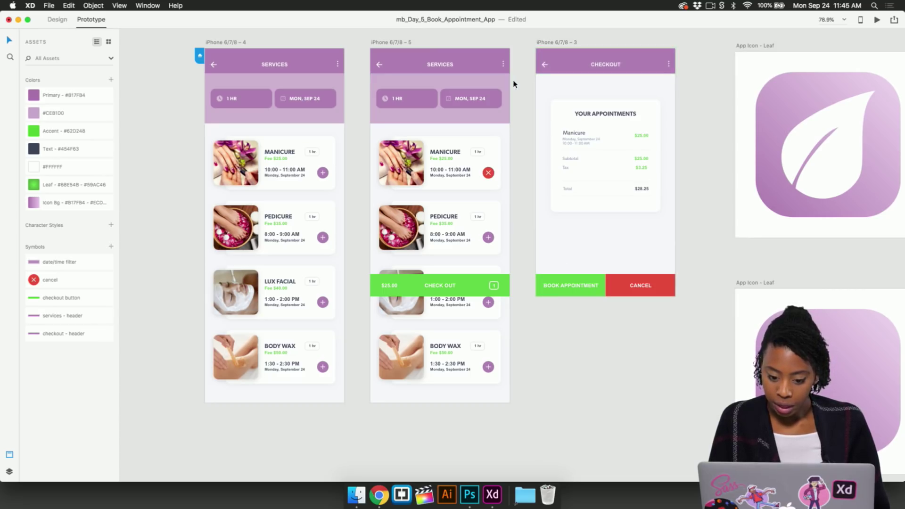
{"action": "left_click", "coordinate": [544, 67]}
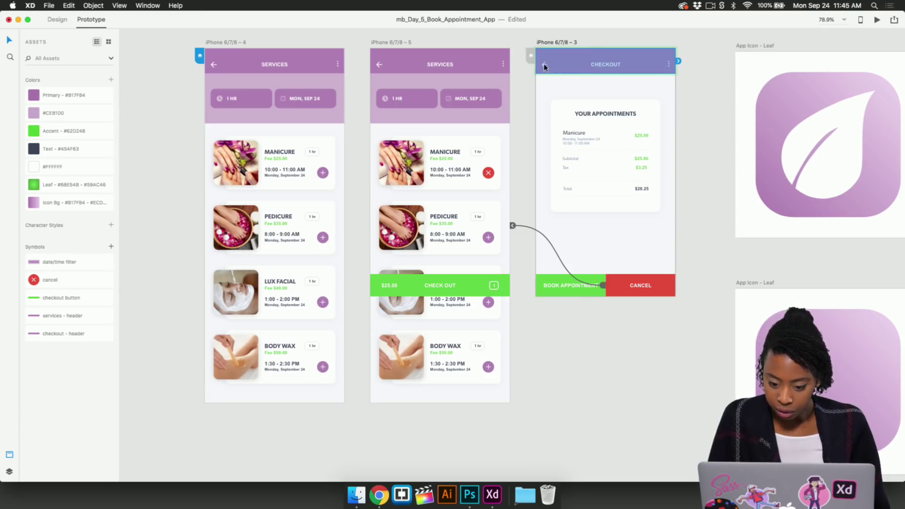
{"action": "left_click", "coordinate": [544, 65]}
{"action": "left_click_drag", "start_coordinate": [540, 64], "coordinate": [471, 226]}
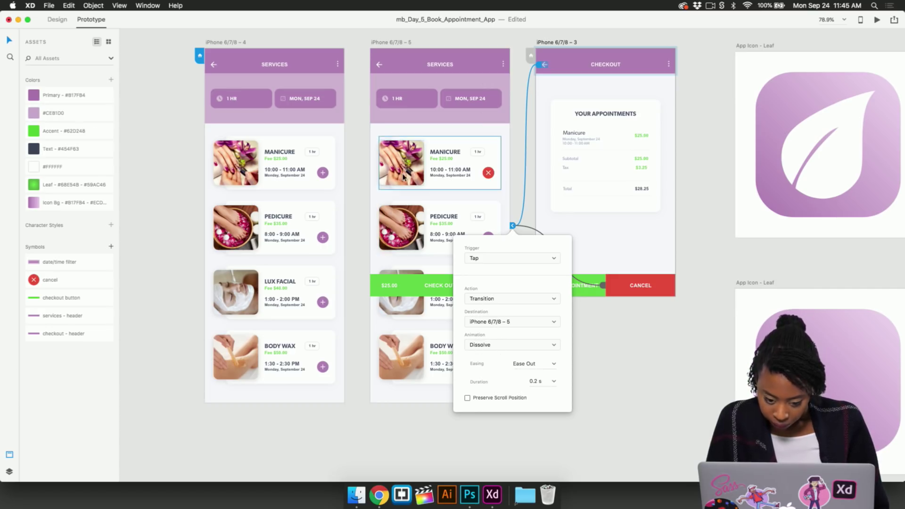
- Link the back arrow in the Services header of iPhone 6/7/8 – 5 to iPhone 6/7/8 – 4
{"action": "left_click", "coordinate": [379, 65]}
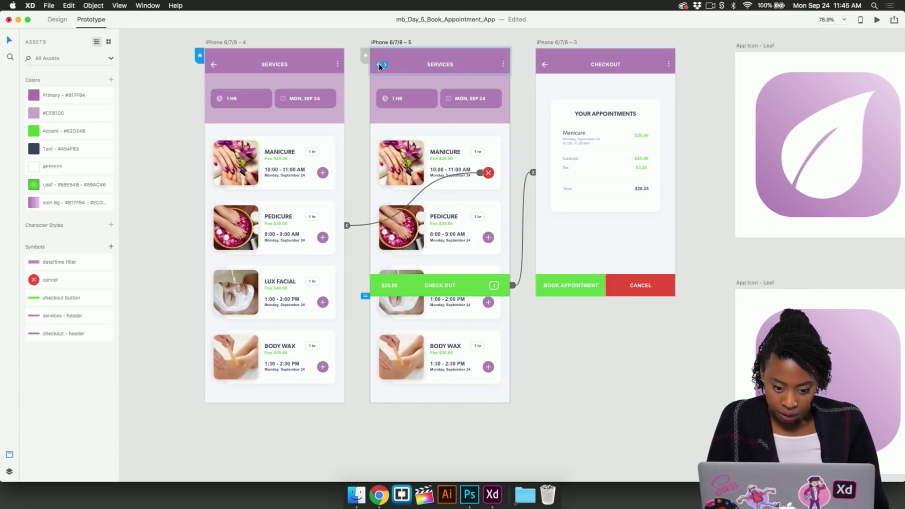
{"action": "left_click_drag", "start_coordinate": [385, 64], "coordinate": [311, 126]}
{"action": "left_click", "coordinate": [349, 184]}
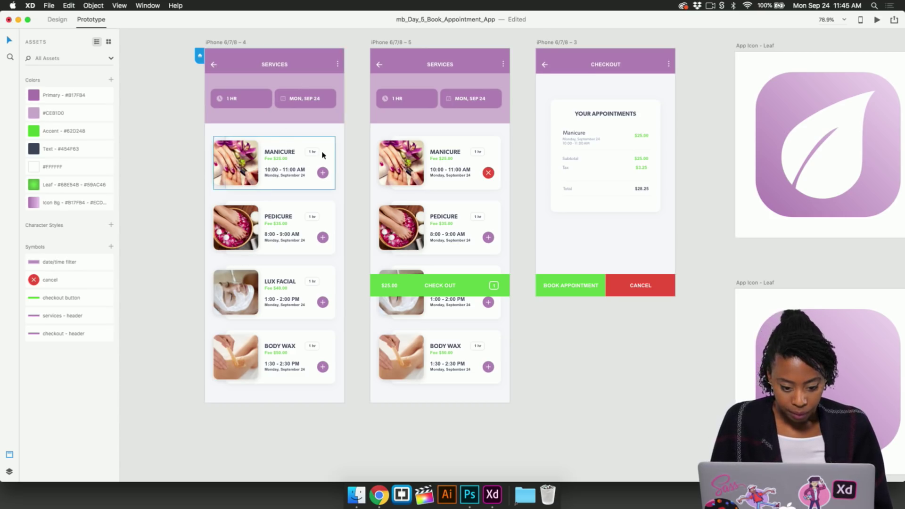
- Select everything on the canvas to review all prototype links between the three screens, and clear the selection
{"action": "scroll", "coordinate": [329, 212], "scroll_direction": "up", "scroll_amount": 2}
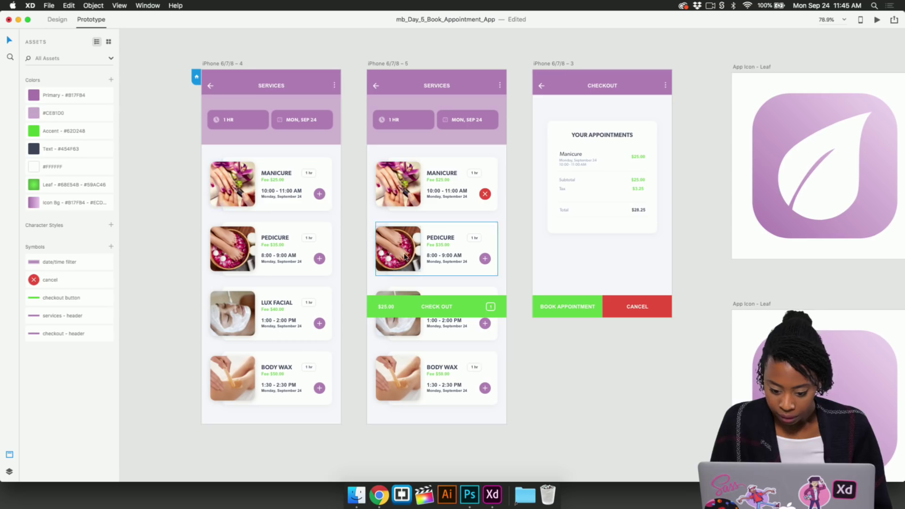
{"action": "left_click", "coordinate": [422, 291]}
{"action": "left_click", "coordinate": [359, 345]}
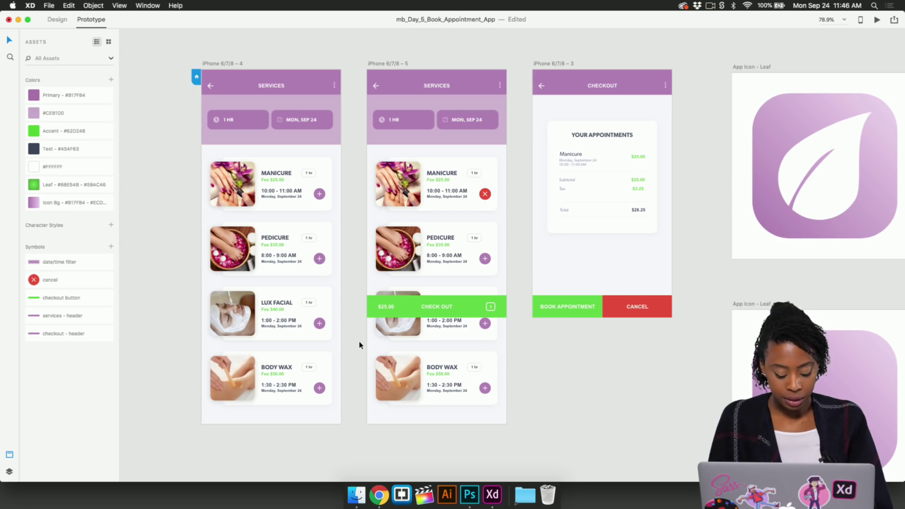
{"action": "key", "text": "super+a"}
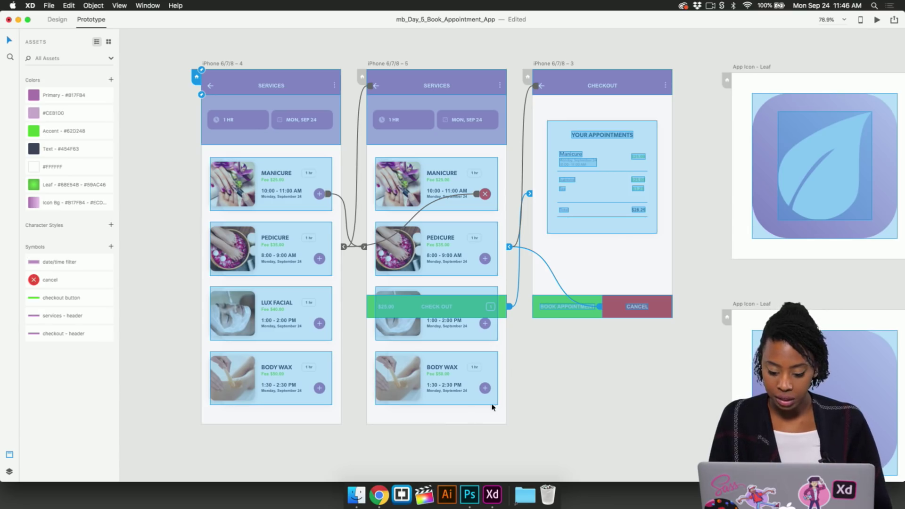
{"action": "left_click", "coordinate": [522, 393]}
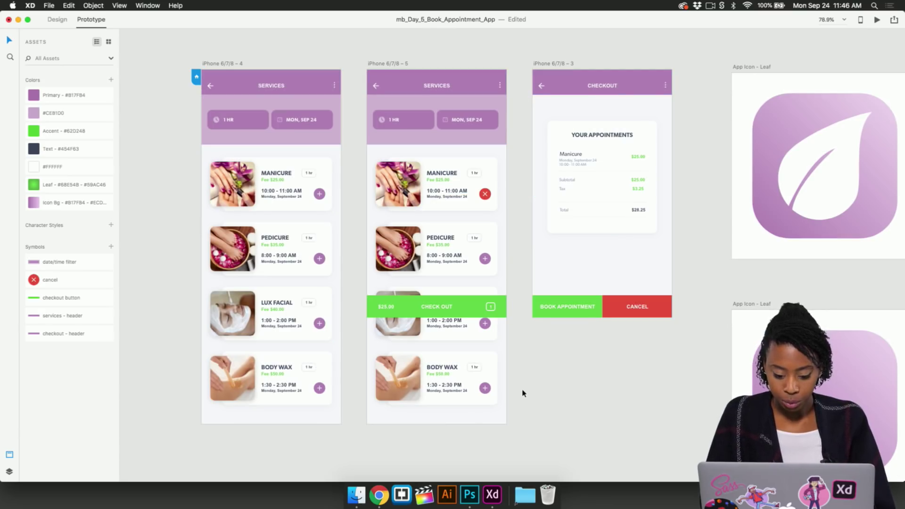
- Open the prototype preview and check how the service cards scroll beneath the header on the default Services screen
{"action": "key", "text": "super+Return"}
{"action": "left_click_drag", "start_coordinate": [336, 108], "coordinate": [534, 62]}
{"action": "scroll", "coordinate": [487, 230], "scroll_direction": "down", "scroll_amount": 3}
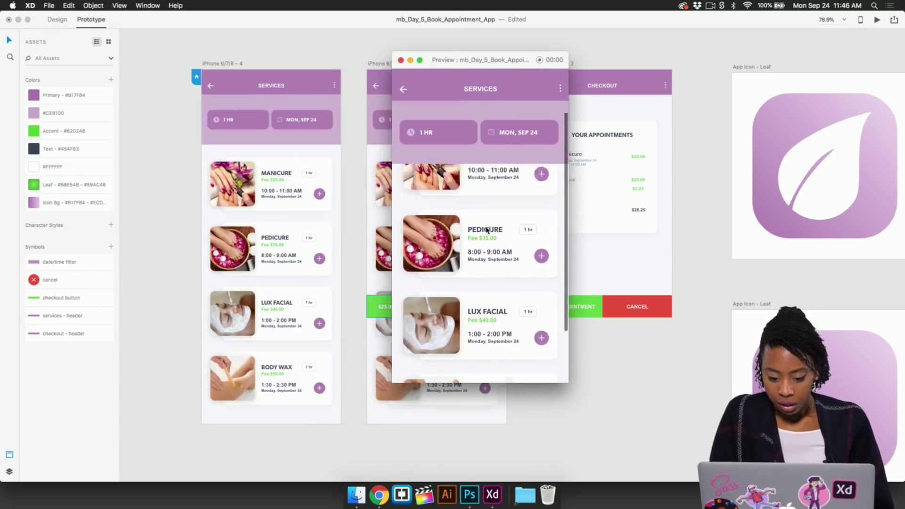
{"action": "scroll", "coordinate": [487, 230], "scroll_direction": "down", "scroll_amount": 2}
{"action": "scroll", "coordinate": [487, 230], "scroll_direction": "up", "scroll_amount": 5}
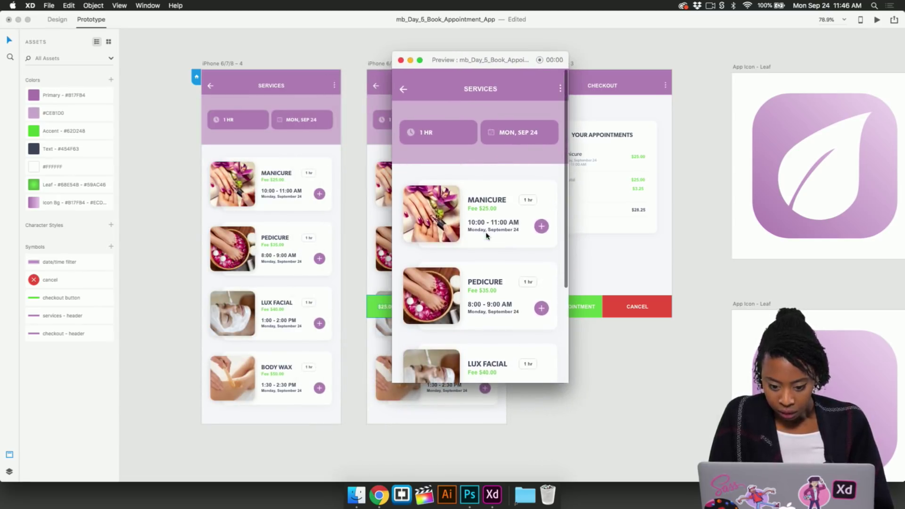
{"action": "scroll", "coordinate": [486, 235], "scroll_direction": "down", "scroll_amount": 3}
{"action": "scroll", "coordinate": [486, 236], "scroll_direction": "up", "scroll_amount": 3}
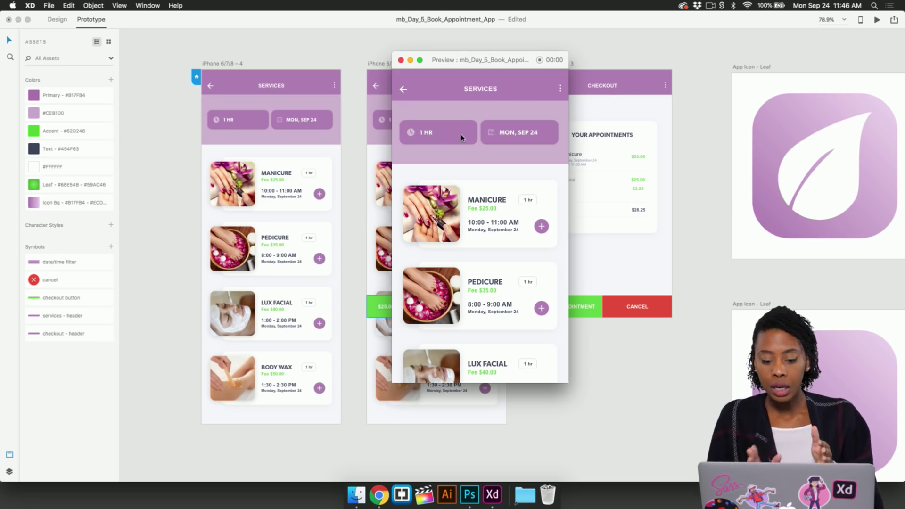
{"action": "scroll", "coordinate": [522, 304], "scroll_direction": "down", "scroll_amount": 5}
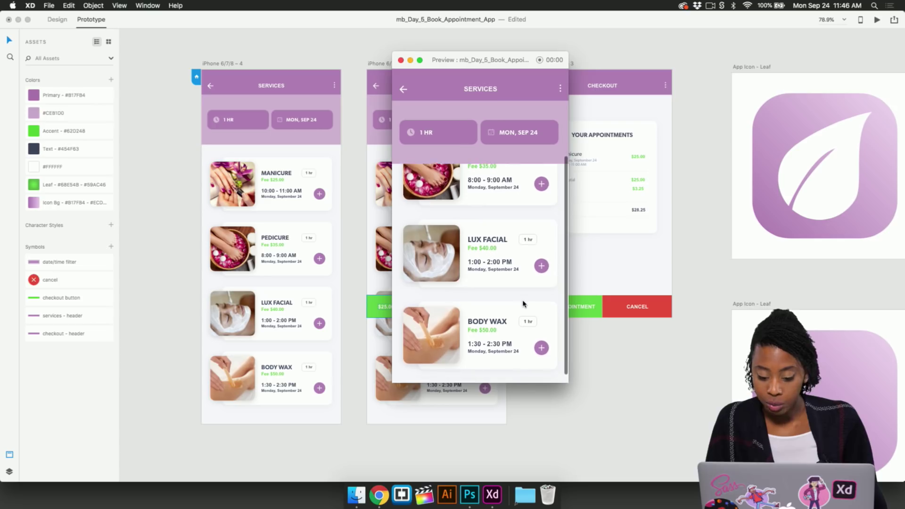
{"action": "scroll", "coordinate": [522, 305], "scroll_direction": "up", "scroll_amount": 5}
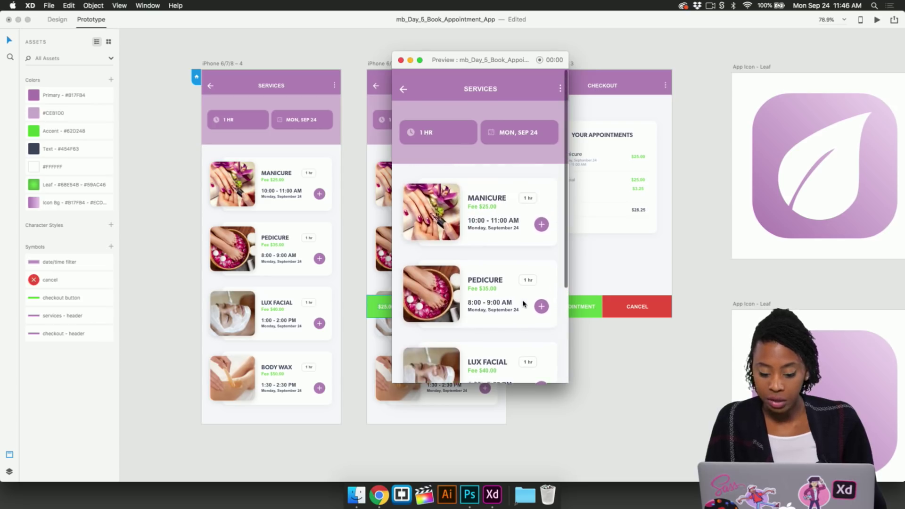
- Test the Manicure card's plus and cancel buttons in the preview by repeatedly adding and removing the service, leaving it added
{"action": "left_click", "coordinate": [542, 227]}
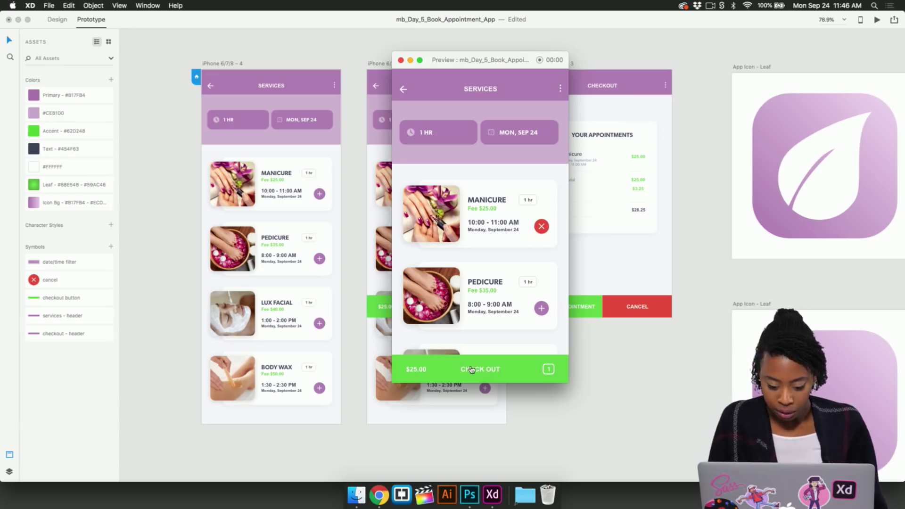
{"action": "left_click", "coordinate": [545, 230]}
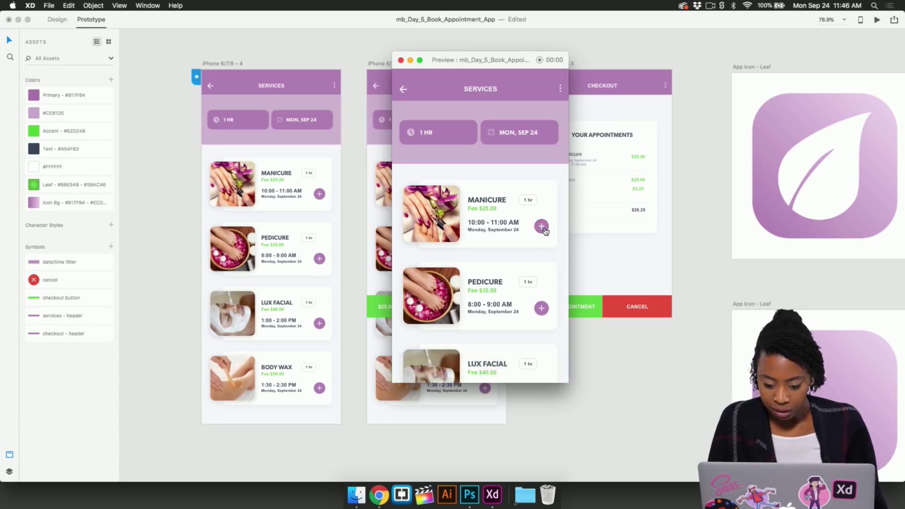
{"action": "left_click", "coordinate": [544, 230]}
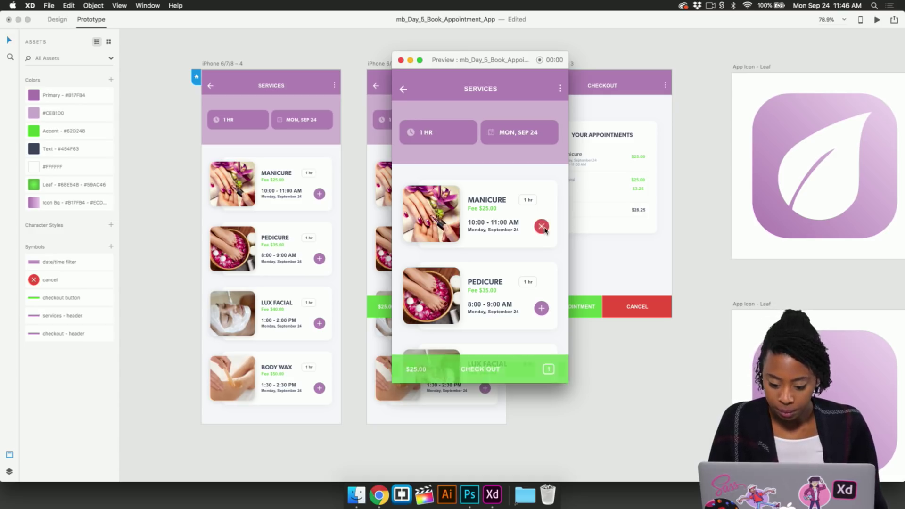
{"action": "left_click", "coordinate": [544, 230]}
{"action": "left_click", "coordinate": [544, 230]}
{"action": "left_click", "coordinate": [544, 230]}
{"action": "left_click", "coordinate": [545, 230]}
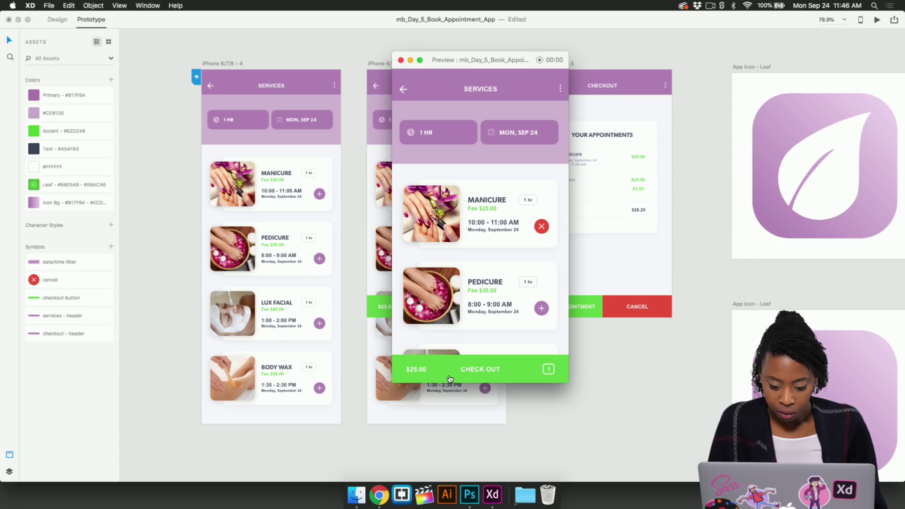
- Test the preview's checkout bar and the Checkout screen's Cancel button, and try the Pedicure card's plus button
{"action": "left_click", "coordinate": [482, 371]}
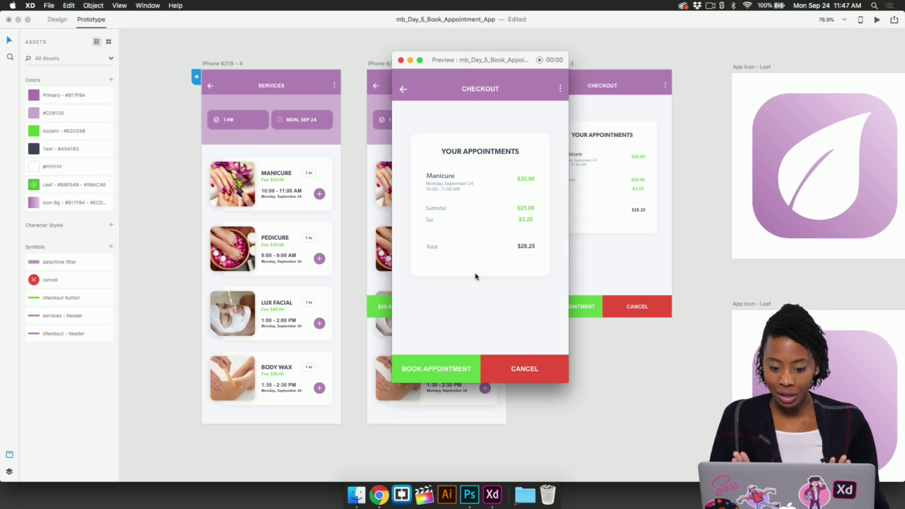
{"action": "left_click", "coordinate": [545, 370]}
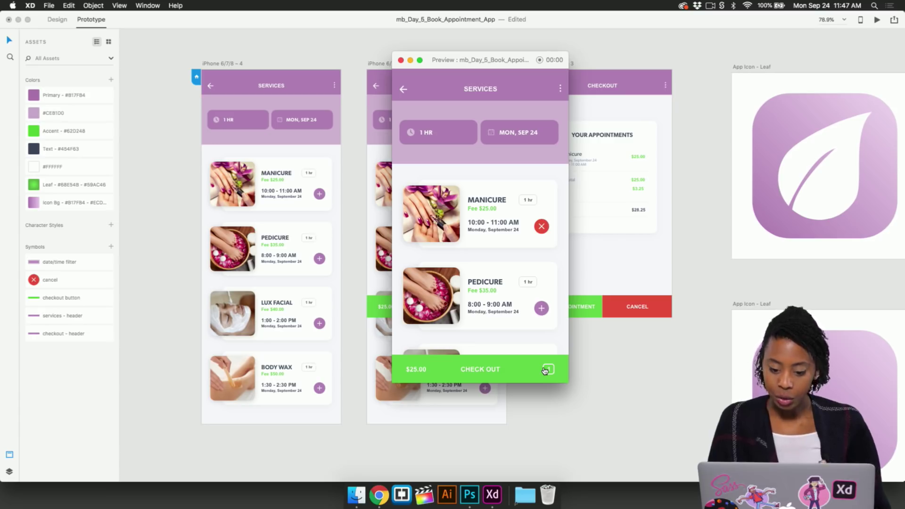
{"action": "left_click", "coordinate": [541, 314]}
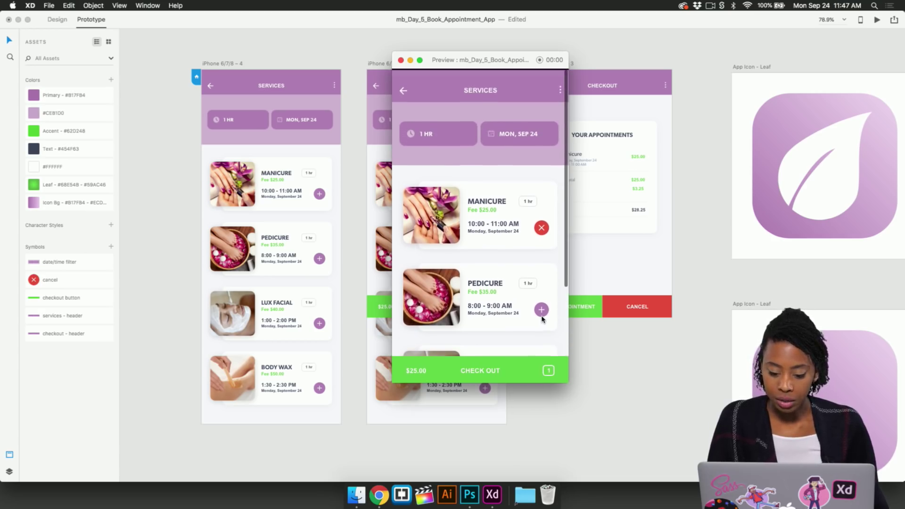
- Compare how the default and selected-service Services screens scroll in the preview by toggling the Manicure, and close the preview
{"action": "left_click", "coordinate": [541, 225]}
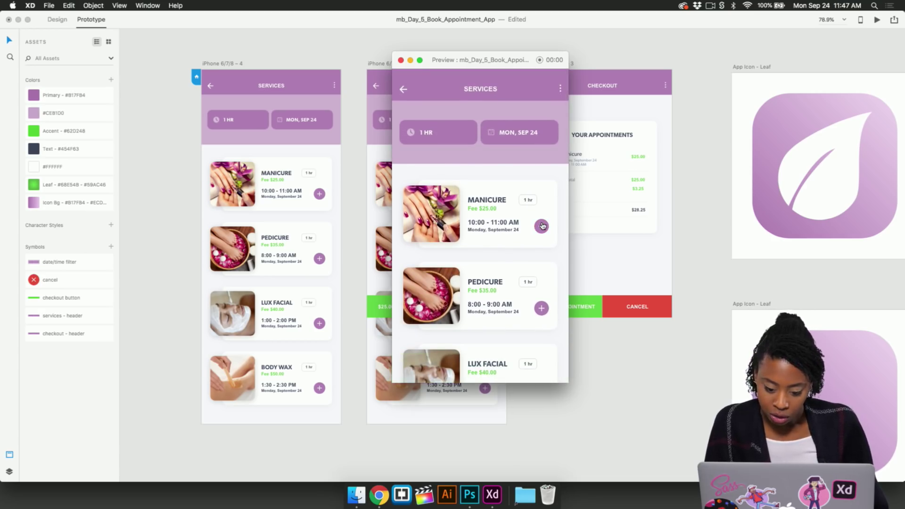
{"action": "scroll", "coordinate": [542, 226], "scroll_direction": "down", "scroll_amount": 4}
{"action": "scroll", "coordinate": [542, 225], "scroll_direction": "up", "scroll_amount": 4}
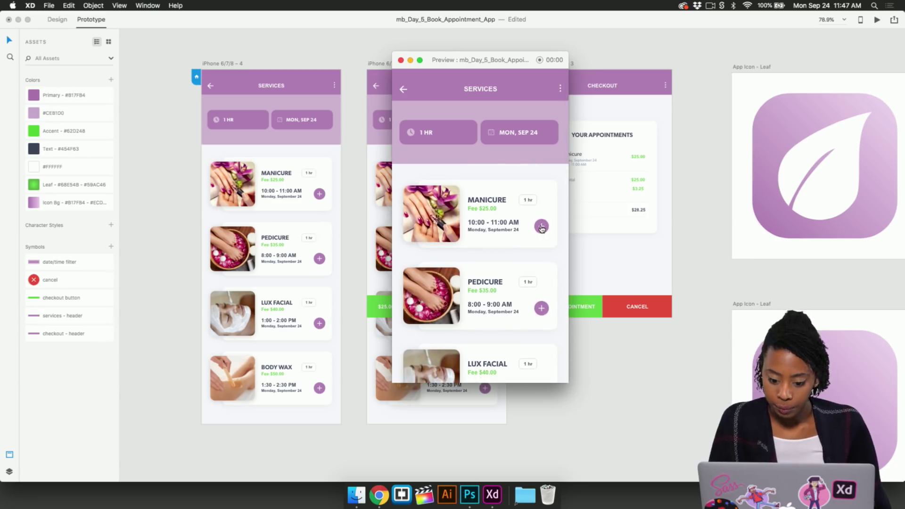
{"action": "left_click", "coordinate": [542, 225]}
{"action": "scroll", "coordinate": [487, 282], "scroll_direction": "down", "scroll_amount": 2}
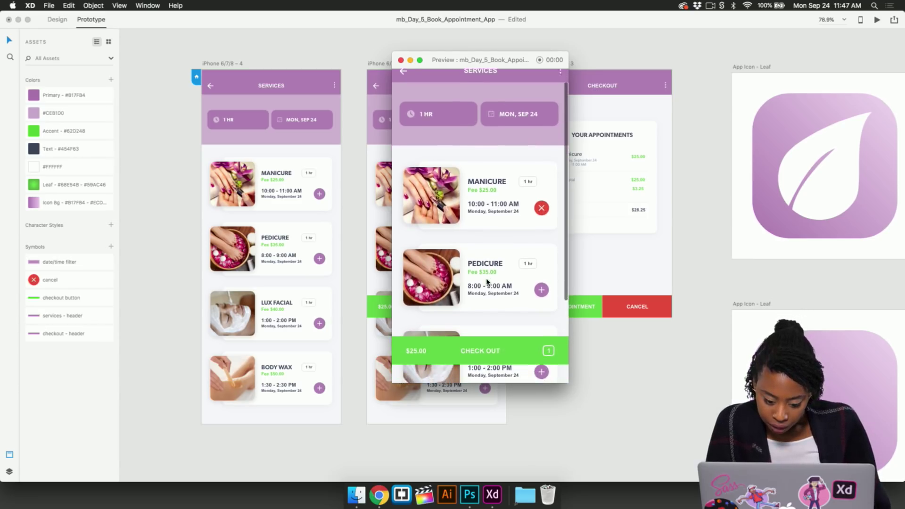
{"action": "scroll", "coordinate": [466, 261], "scroll_direction": "down", "scroll_amount": 4}
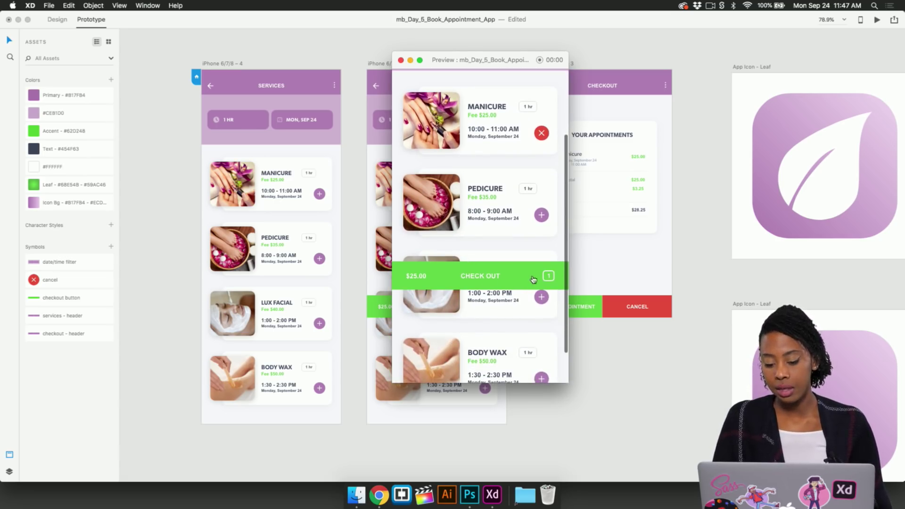
{"action": "scroll", "coordinate": [466, 280], "scroll_direction": "up", "scroll_amount": 4}
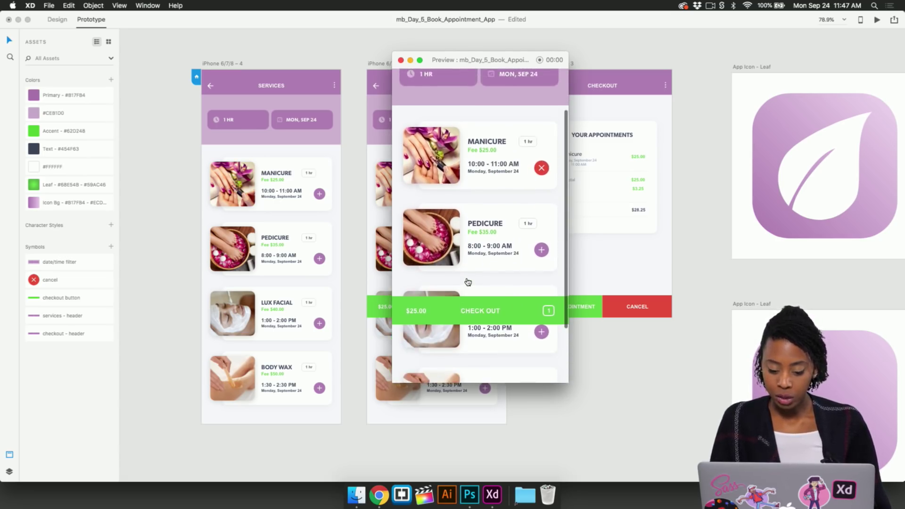
{"action": "left_click", "coordinate": [400, 60]}
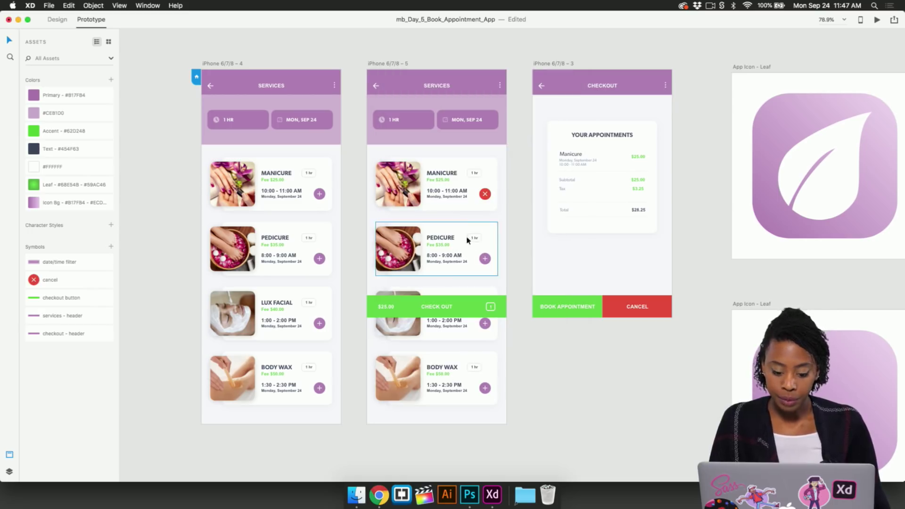
- Fix the checkout bar's position when scrolling on the selected-service Services screen
{"action": "left_click", "coordinate": [453, 305]}
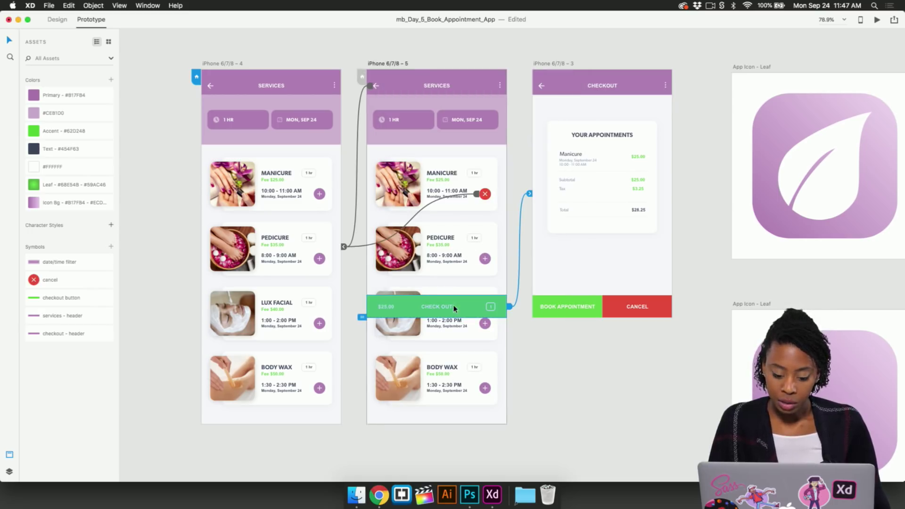
{"action": "left_click", "coordinate": [57, 19]}
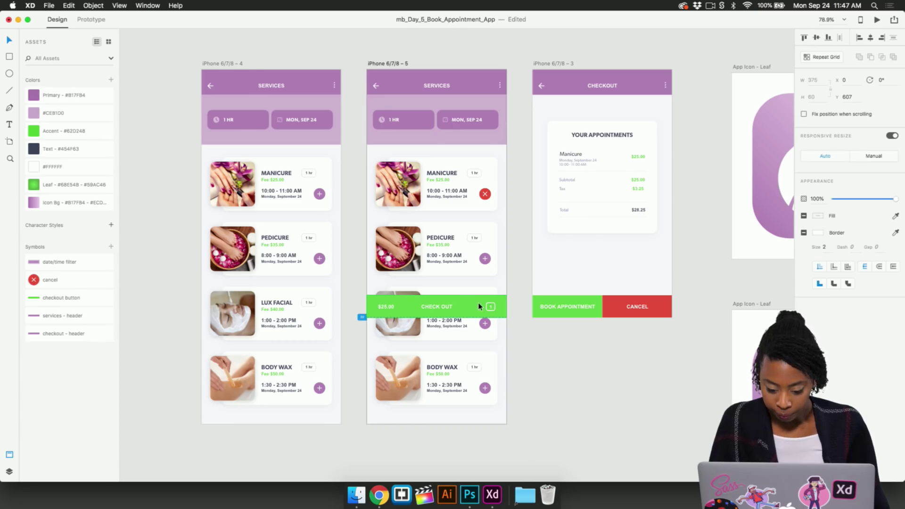
{"action": "left_click", "coordinate": [804, 114]}
- Preview the selected-service Services screen, check how the checkout bar behaves while the cards scroll, and close the preview
{"action": "key", "text": "super+Return"}
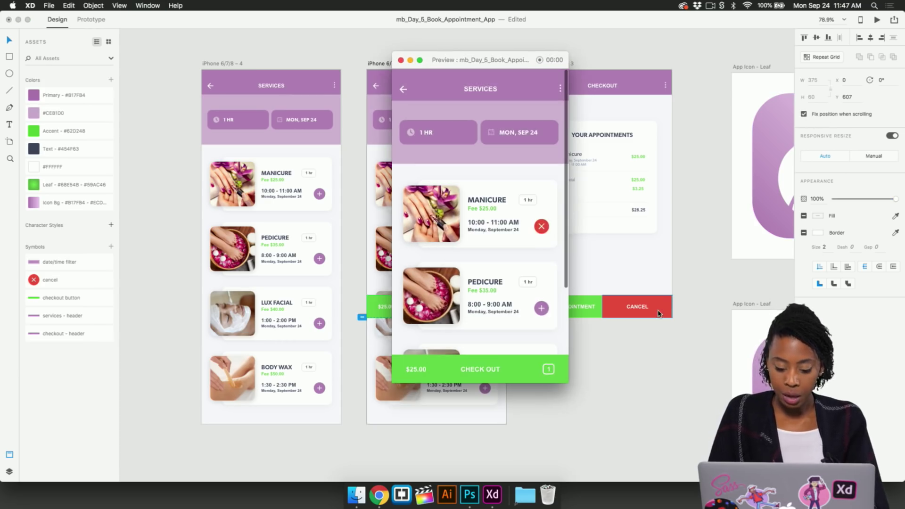
{"action": "scroll", "coordinate": [525, 203], "scroll_direction": "down", "scroll_amount": 5}
{"action": "scroll", "coordinate": [521, 272], "scroll_direction": "up", "scroll_amount": 5}
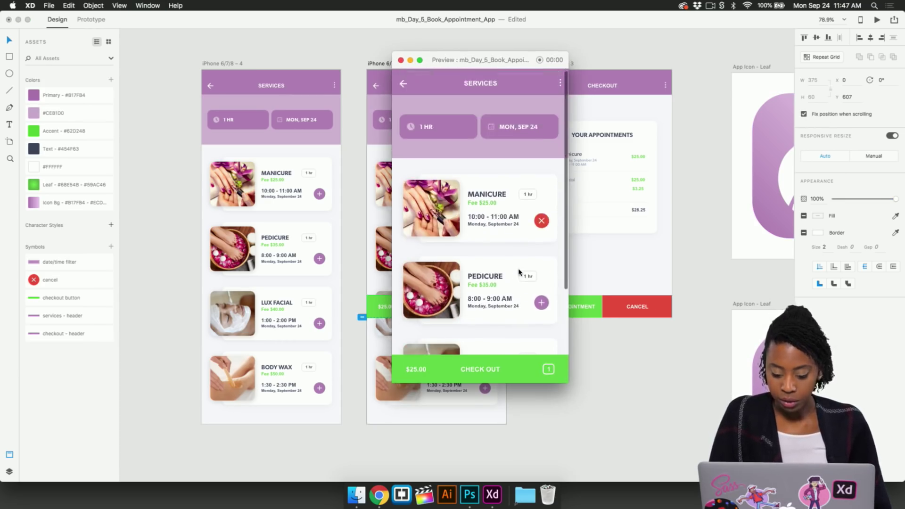
{"action": "scroll", "coordinate": [519, 273], "scroll_direction": "down", "scroll_amount": 4}
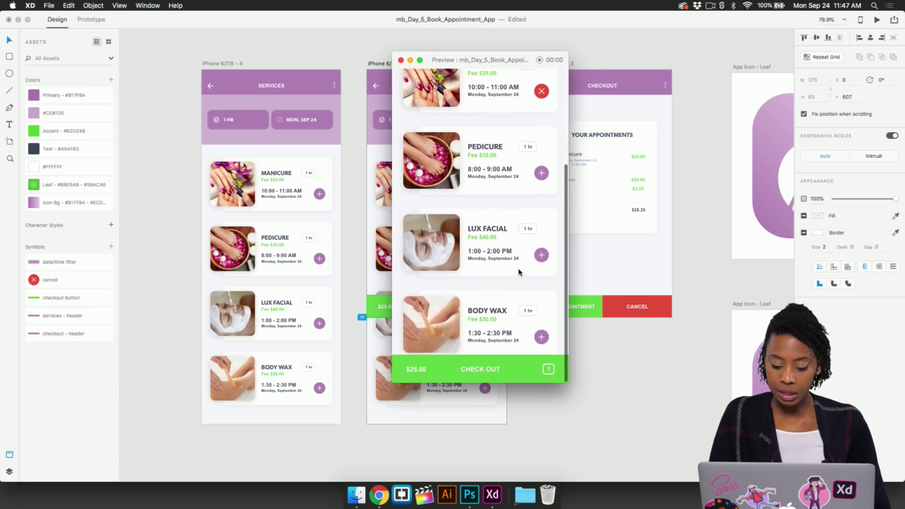
{"action": "scroll", "coordinate": [519, 272], "scroll_direction": "up", "scroll_amount": 4}
{"action": "left_click", "coordinate": [400, 60]}
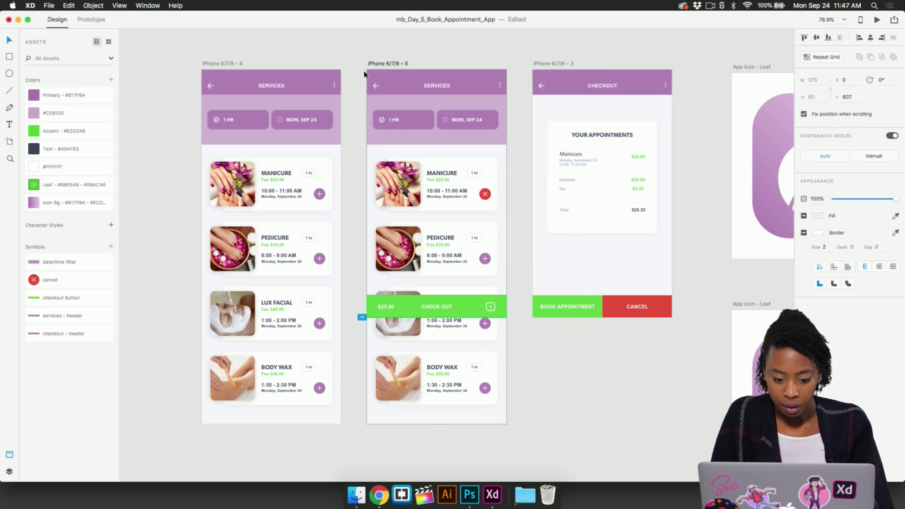
- Fix the position of the header and date/time filter when scrolling on the selected-service Services screen
{"action": "left_click", "coordinate": [376, 104]}
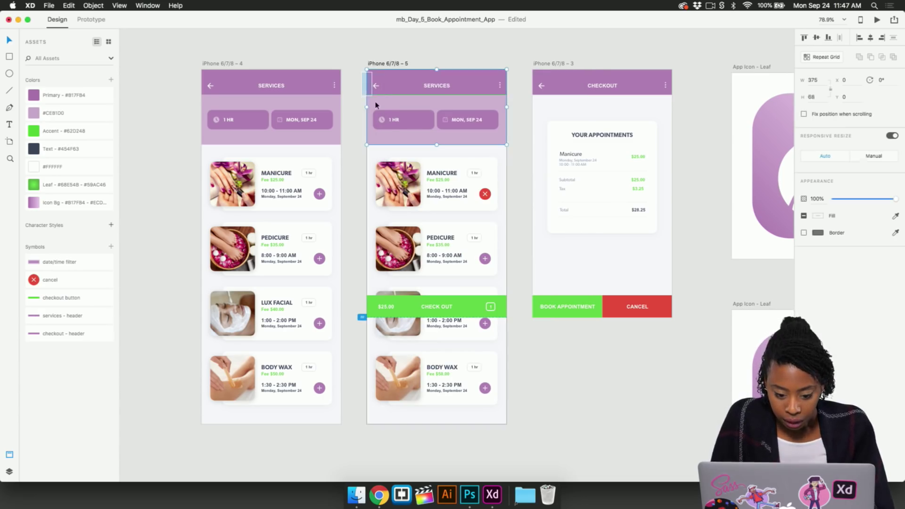
{"action": "left_click", "coordinate": [804, 113]}
{"action": "left_click", "coordinate": [493, 153]}
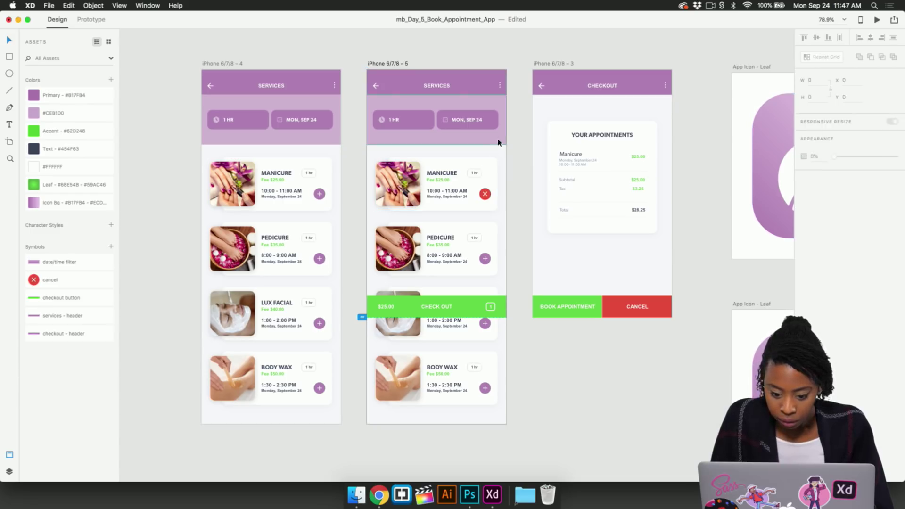
{"action": "left_click", "coordinate": [499, 143]}
{"action": "left_click", "coordinate": [495, 73]}
{"action": "left_click", "coordinate": [496, 108], "text": "shift"}
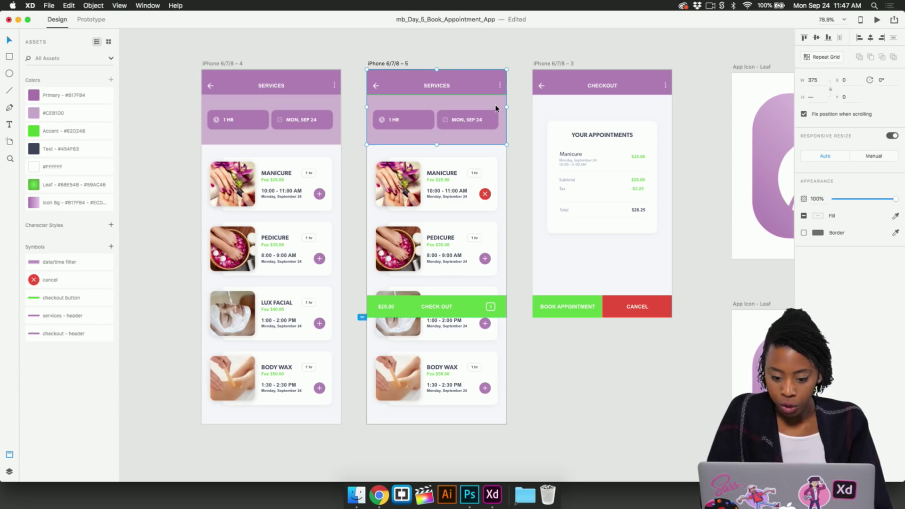
{"action": "left_click", "coordinate": [513, 155]}
- Preview the prototype, add the Manicure, check scrolling beneath the header and above the checkout bar, remove the service, and close the preview
{"action": "key", "text": "super+Return"}
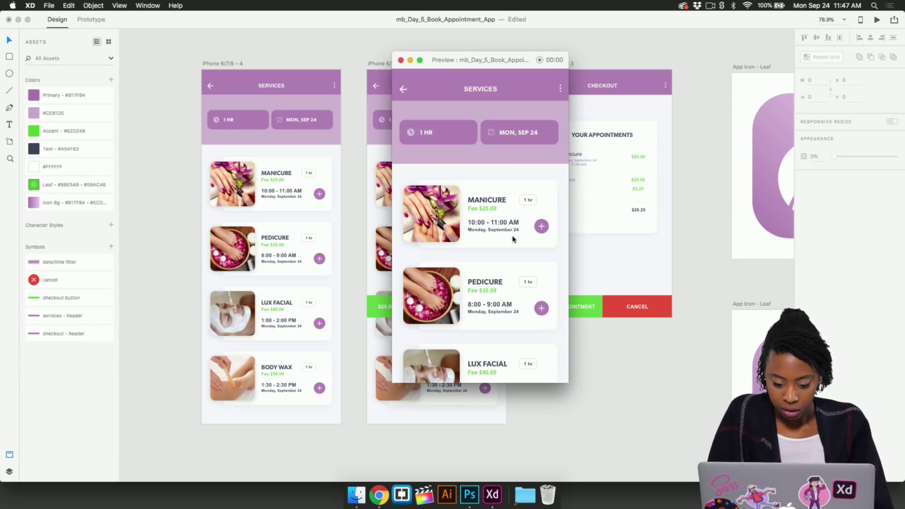
{"action": "left_click", "coordinate": [542, 227]}
{"action": "scroll", "coordinate": [524, 292], "scroll_direction": "down", "scroll_amount": 2}
{"action": "scroll", "coordinate": [525, 292], "scroll_direction": "down", "scroll_amount": 2}
{"action": "scroll", "coordinate": [524, 293], "scroll_direction": "up", "scroll_amount": 3}
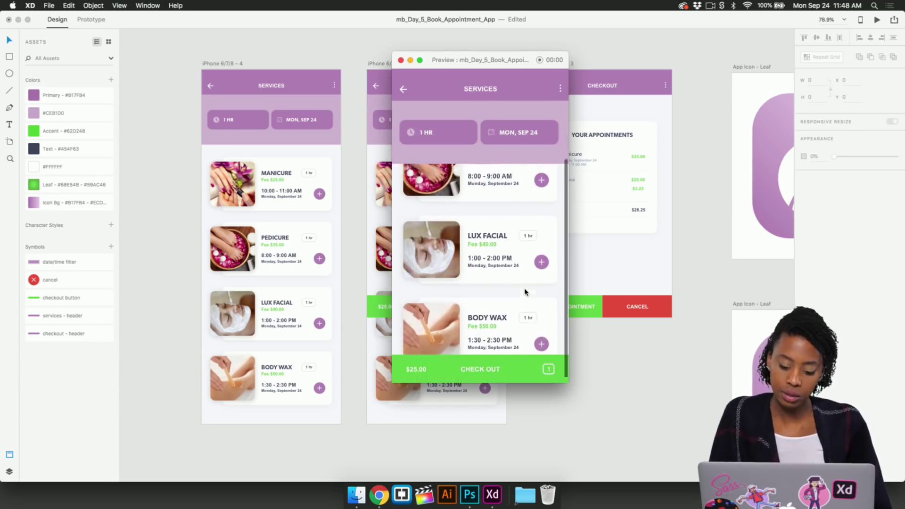
{"action": "scroll", "coordinate": [524, 292], "scroll_direction": "down", "scroll_amount": 3}
{"action": "scroll", "coordinate": [524, 292], "scroll_direction": "up", "scroll_amount": 3}
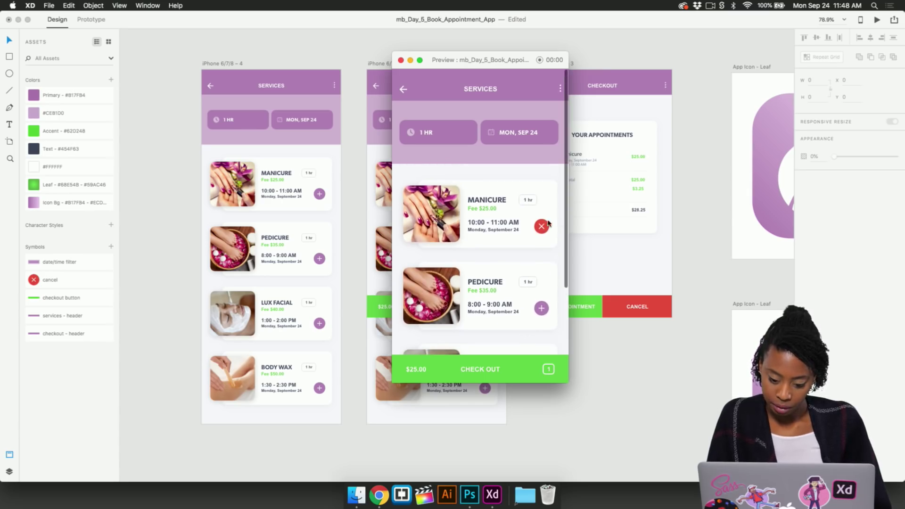
{"action": "left_click", "coordinate": [541, 226]}
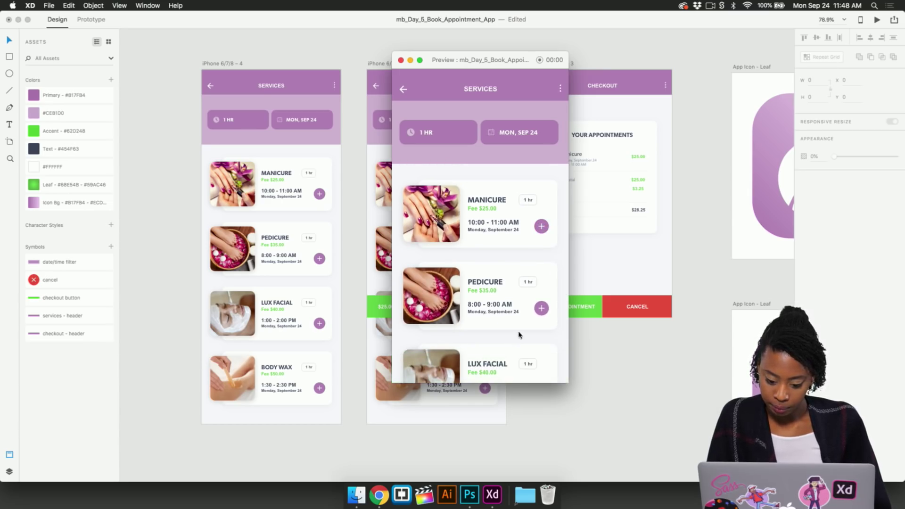
{"action": "left_click", "coordinate": [401, 60]}
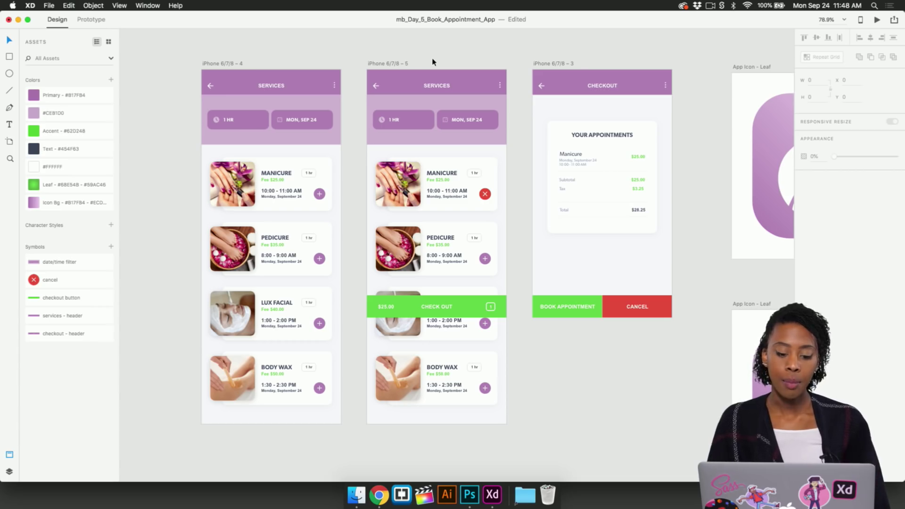
- Delete the purple gradient rounded square from the lower App Icon - Leaf artboard, leaving the artboard empty
{"action": "scroll", "coordinate": [433, 62], "scroll_direction": "right", "scroll_amount": 6}
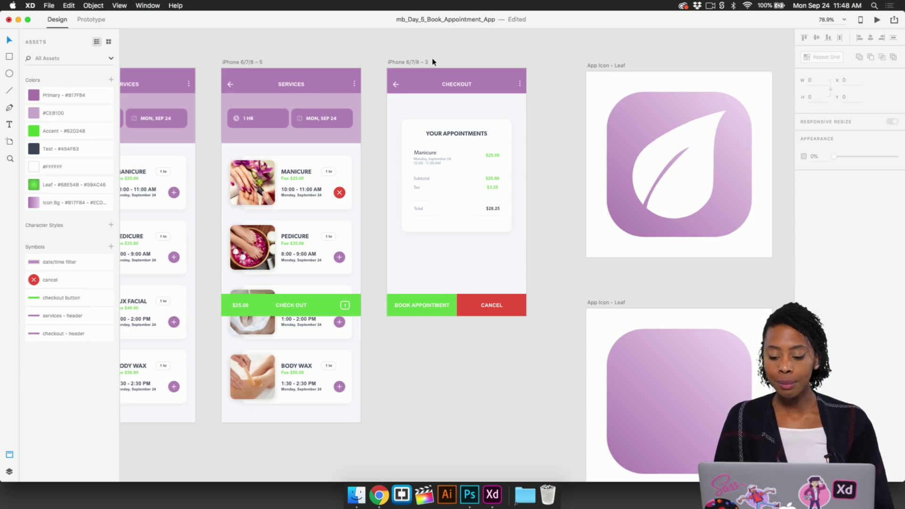
{"action": "scroll", "coordinate": [432, 62], "scroll_direction": "right", "scroll_amount": 8}
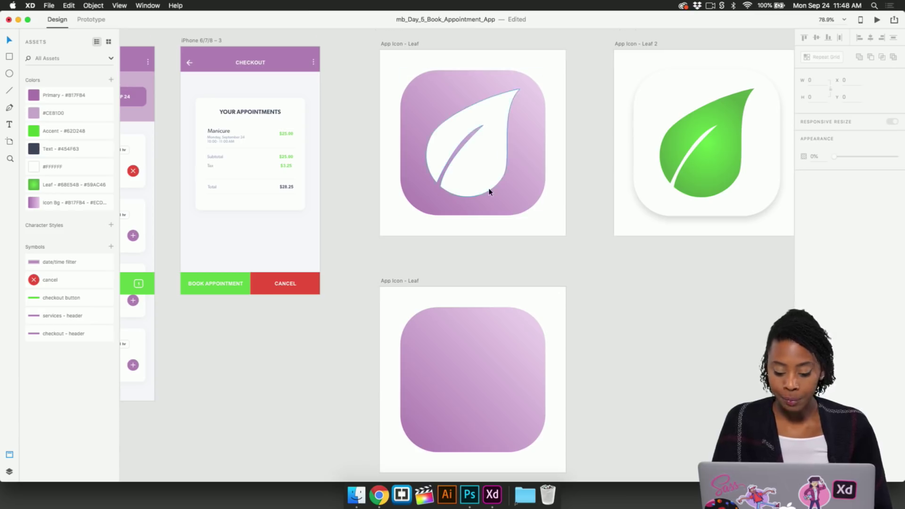
{"action": "scroll", "coordinate": [489, 188], "scroll_direction": "down", "scroll_amount": 3}
{"action": "scroll", "coordinate": [489, 188], "scroll_direction": "right", "scroll_amount": 2}
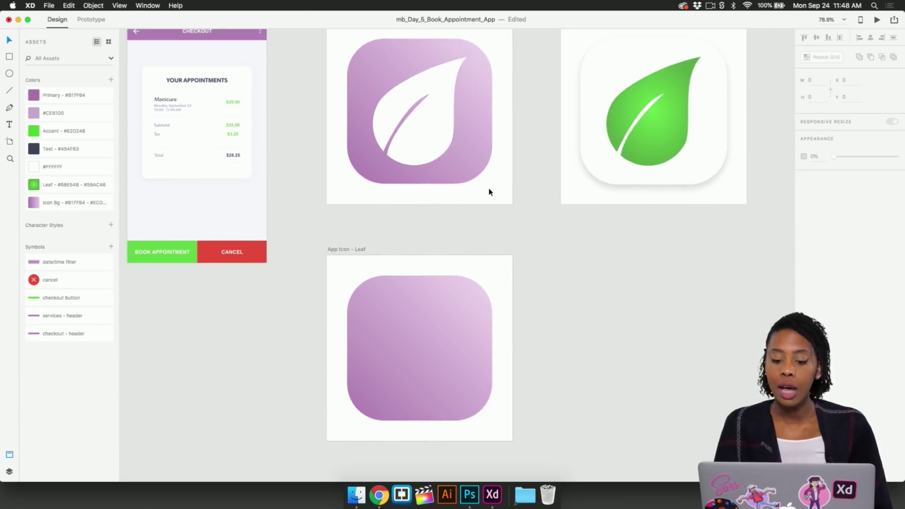
{"action": "scroll", "coordinate": [489, 191], "scroll_direction": "up", "scroll_amount": 2}
{"action": "scroll", "coordinate": [489, 191], "scroll_direction": "right", "scroll_amount": 2}
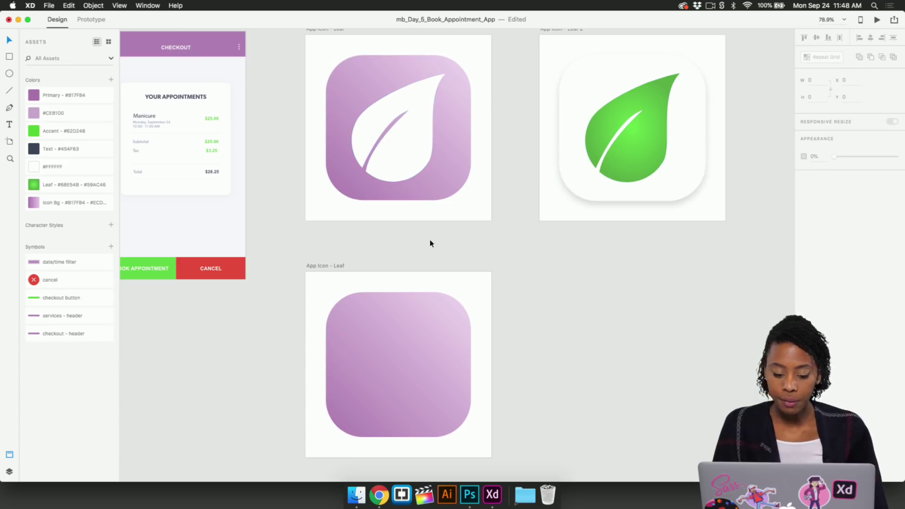
{"action": "scroll", "coordinate": [404, 339], "scroll_direction": "down", "scroll_amount": 2}
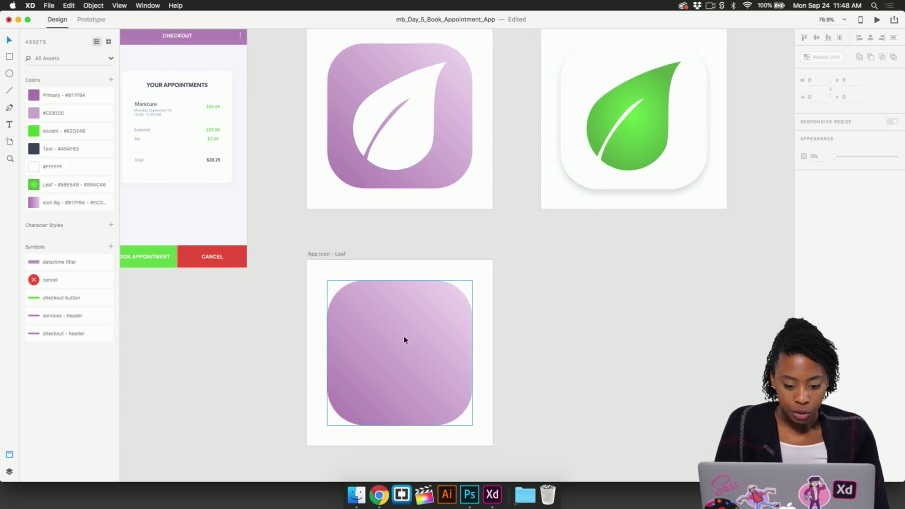
{"action": "left_click", "coordinate": [404, 340]}
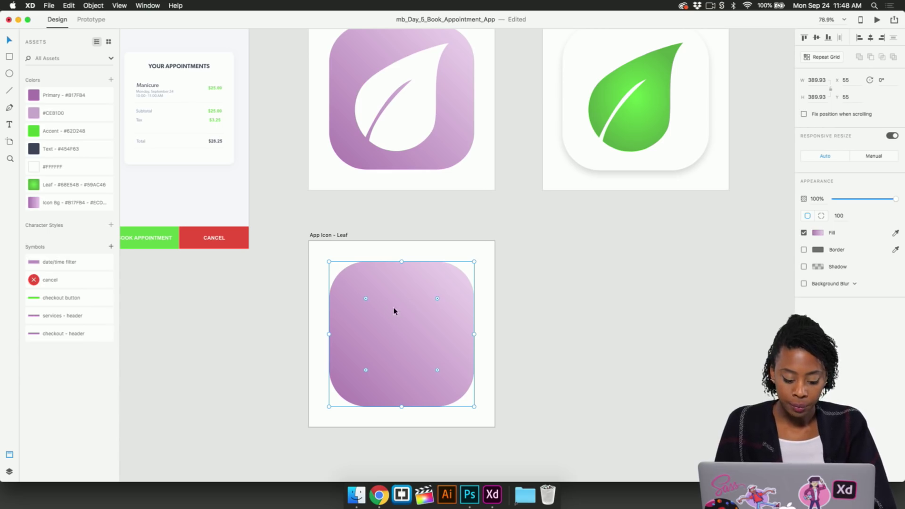
{"action": "key", "text": "Delete"}
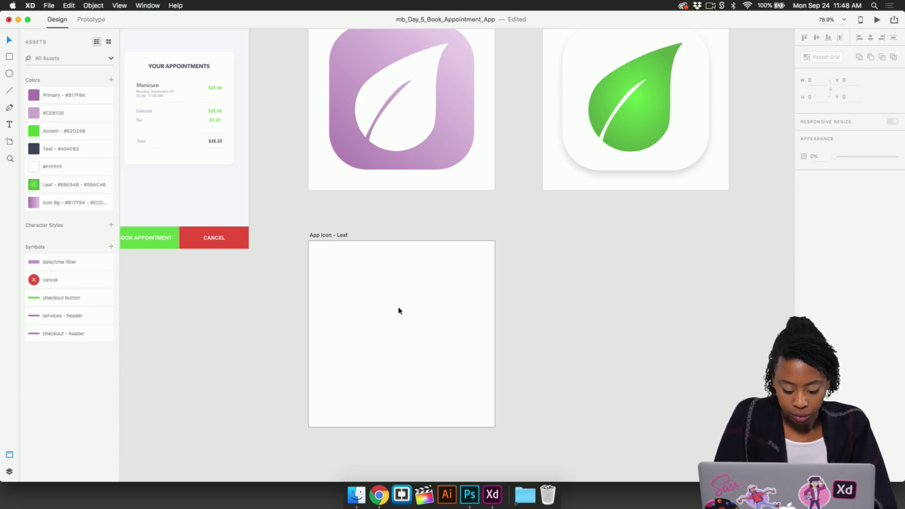
- Draw a square about 383 by 383 and centre it on the empty App Icon - Leaf artboard at X 59, Y 59
{"action": "key", "text": "r"}
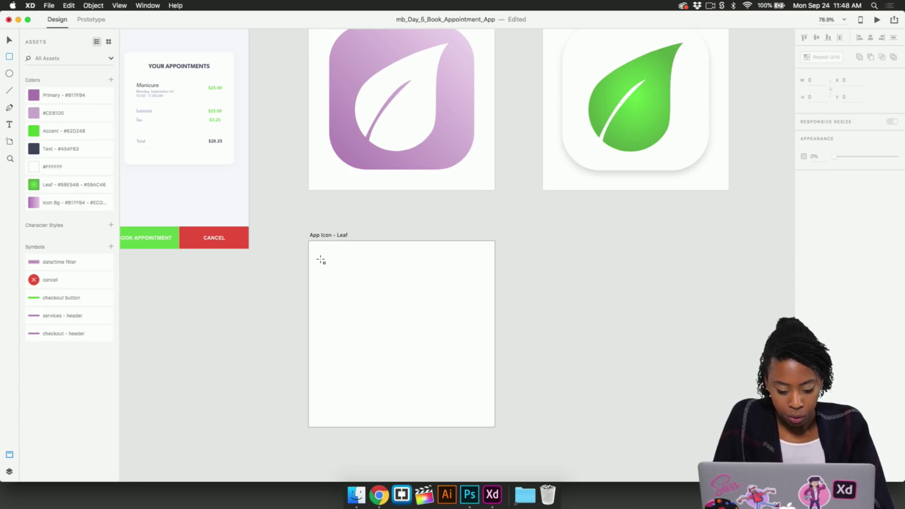
{"action": "left_click_drag", "start_coordinate": [320, 259], "coordinate": [417, 355]}
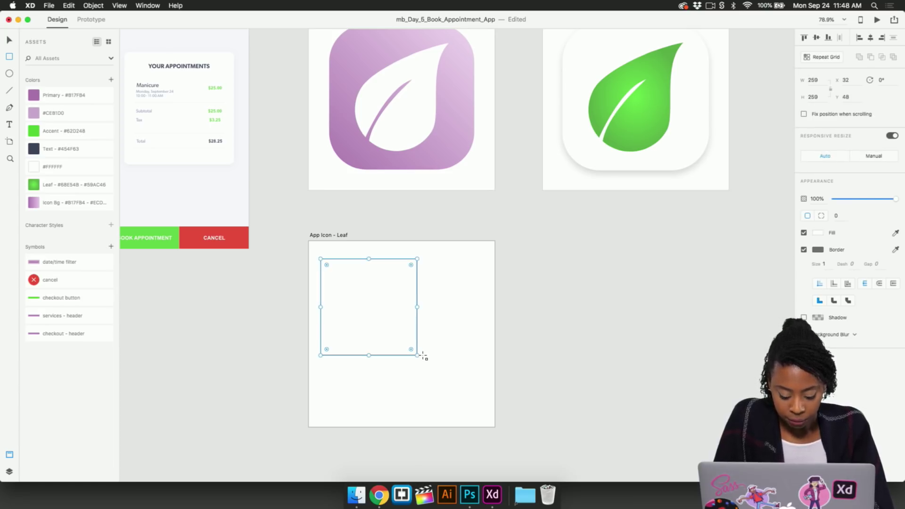
{"action": "key", "text": "Delete"}
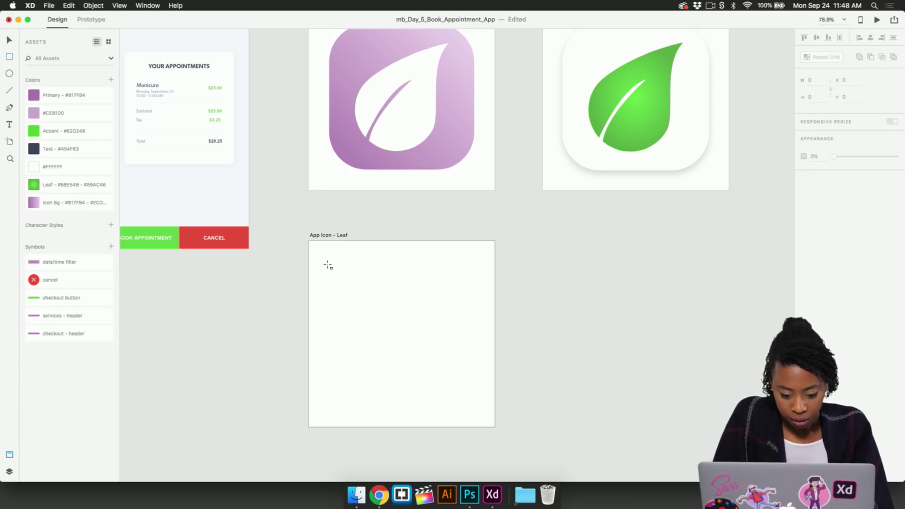
{"action": "left_click_drag", "start_coordinate": [327, 264], "coordinate": [525, 408]}
{"action": "left_click_drag", "start_coordinate": [416, 376], "coordinate": [420, 373]}
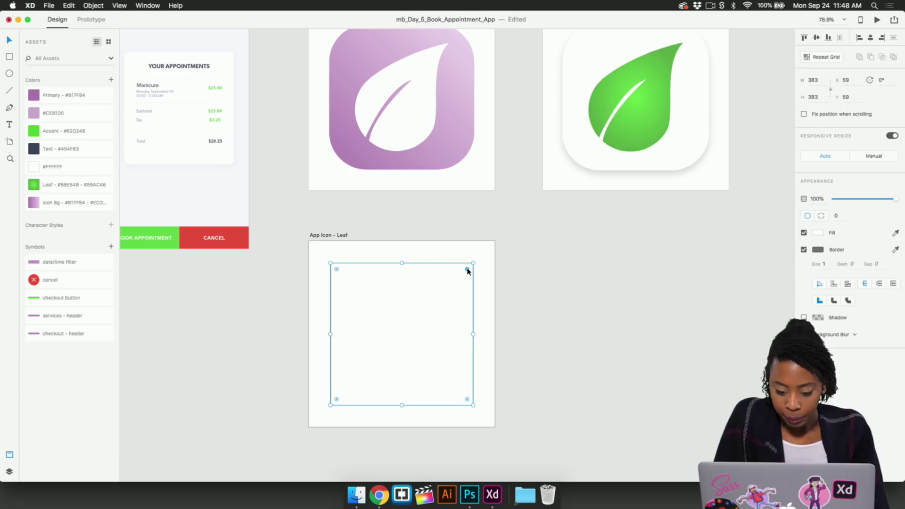
- Round all four corners of the new square to a radius of 60
{"action": "left_click_drag", "start_coordinate": [467, 270], "coordinate": [455, 288]}
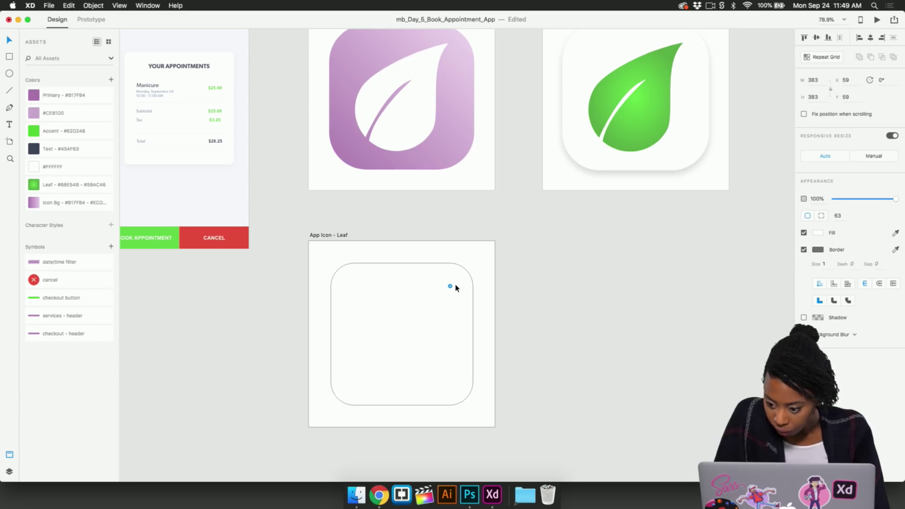
{"action": "double_click", "coordinate": [456, 287]}
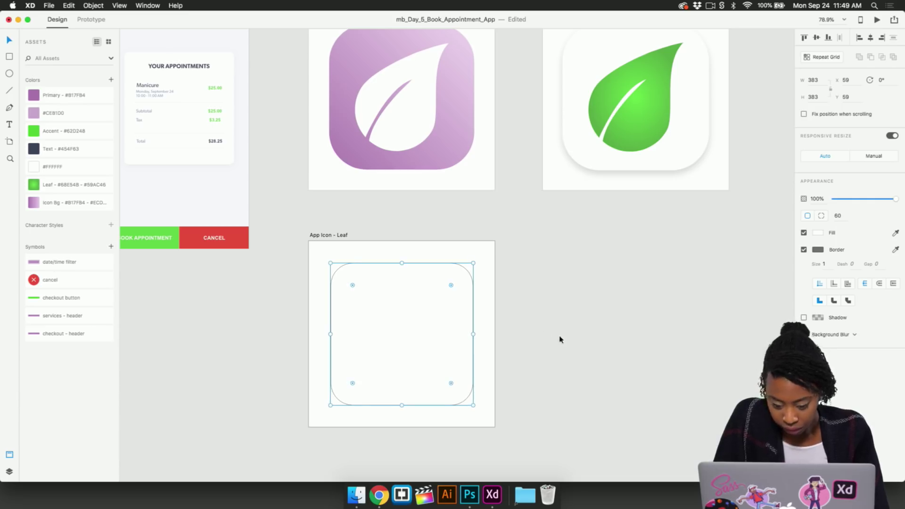
{"action": "left_click", "coordinate": [558, 337]}
{"action": "double_click", "coordinate": [458, 333]}
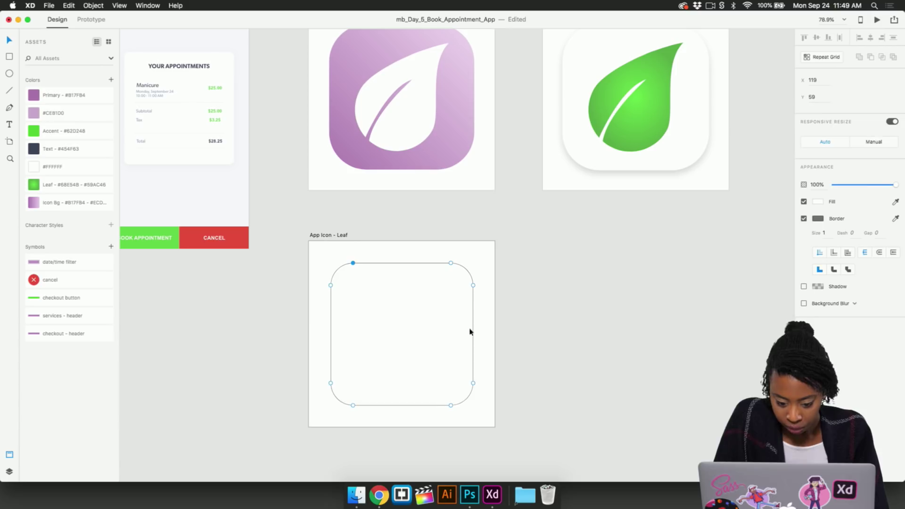
{"action": "key", "text": "Escape"}
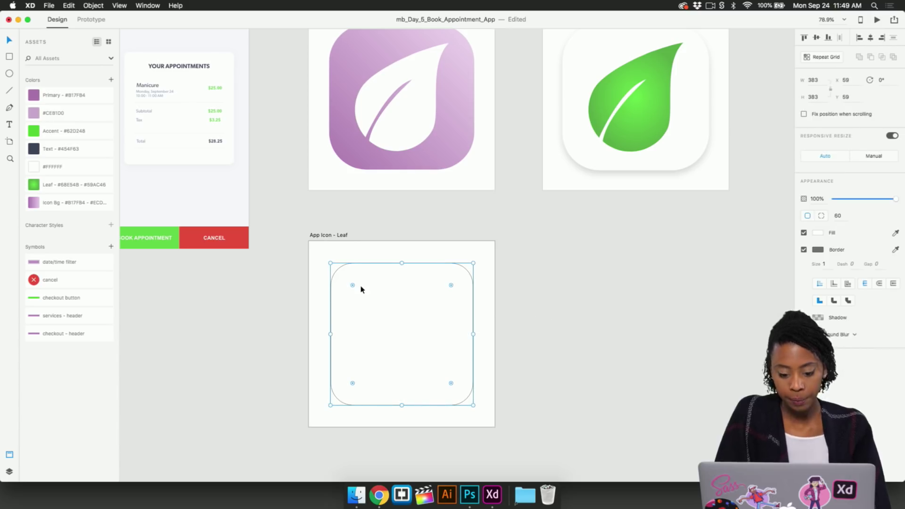
- Fill the rounded square with the saved Icon Bg gradient and remove its border
{"action": "left_click", "coordinate": [34, 203]}
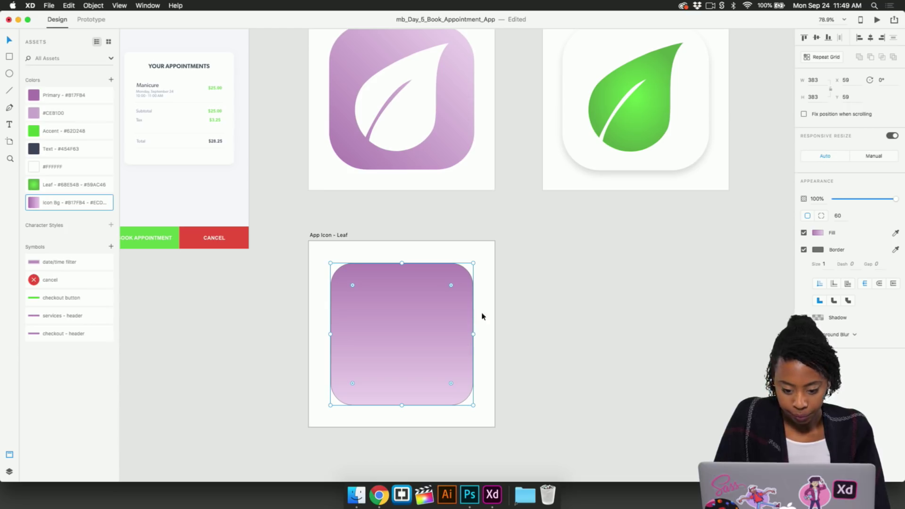
{"action": "left_click", "coordinate": [499, 292]}
{"action": "left_click", "coordinate": [416, 319]}
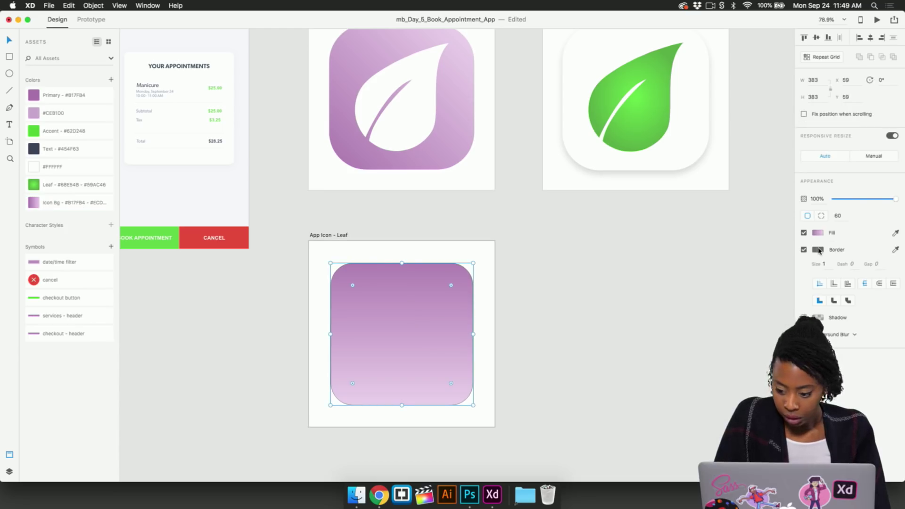
{"action": "left_click", "coordinate": [804, 250]}
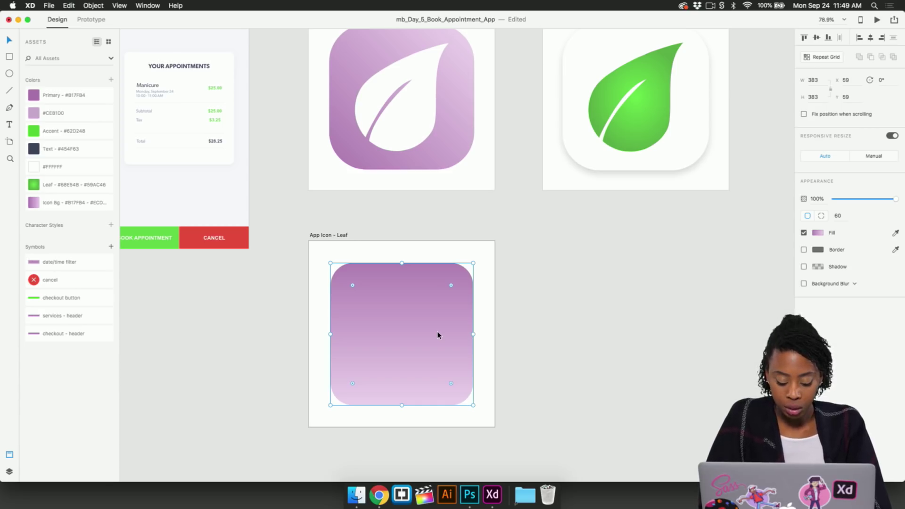
- Lock the gradient rounded square on the App Icon - Leaf artboard and inspect the lock marker at its corner
{"action": "scroll", "coordinate": [406, 305], "scroll_direction": "up", "scroll_amount": 5}
{"action": "left_click", "coordinate": [404, 305]}
{"action": "scroll", "coordinate": [279, 226], "scroll_direction": "up", "scroll_amount": 5}
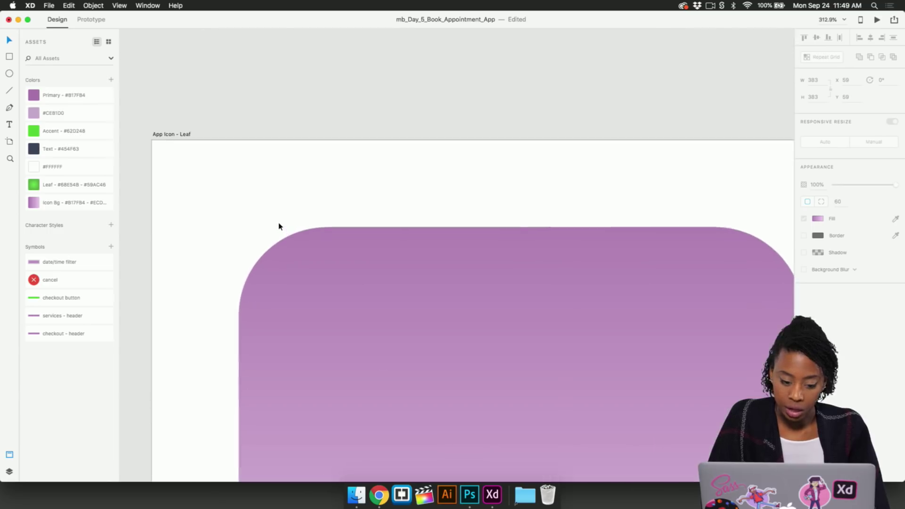
{"action": "scroll", "coordinate": [238, 231], "scroll_direction": "up", "scroll_amount": 5}
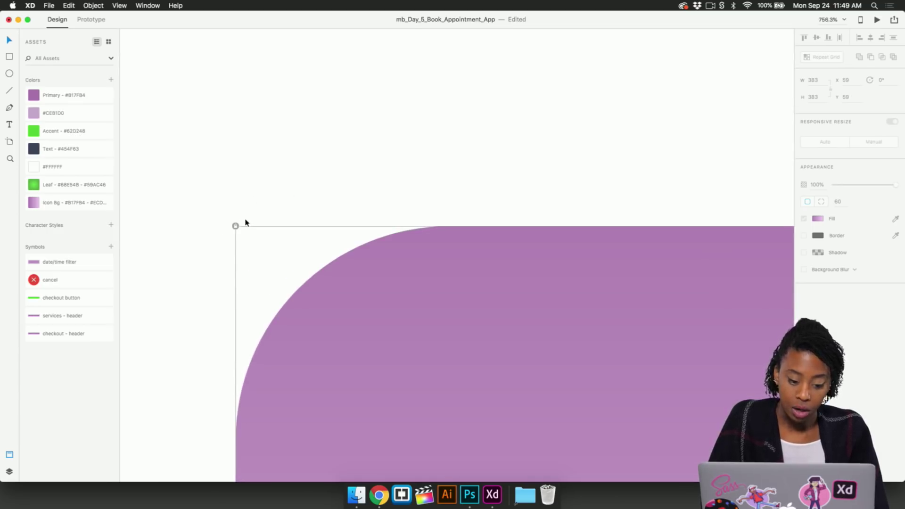
{"action": "scroll", "coordinate": [245, 224], "scroll_direction": "down", "scroll_amount": 8}
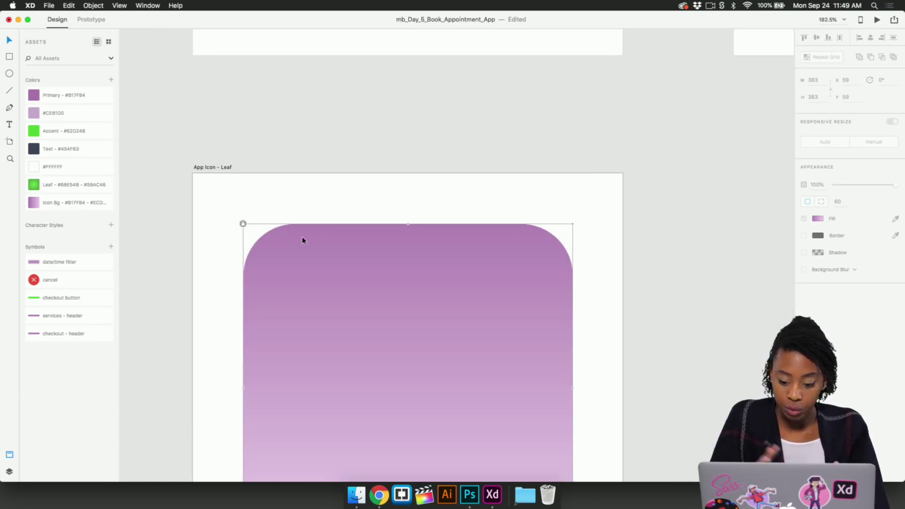
- Draw a white circle about 264 by 264, centre it on the gradient rounded square and remove its border
{"action": "scroll", "coordinate": [375, 276], "scroll_direction": "down", "scroll_amount": 4}
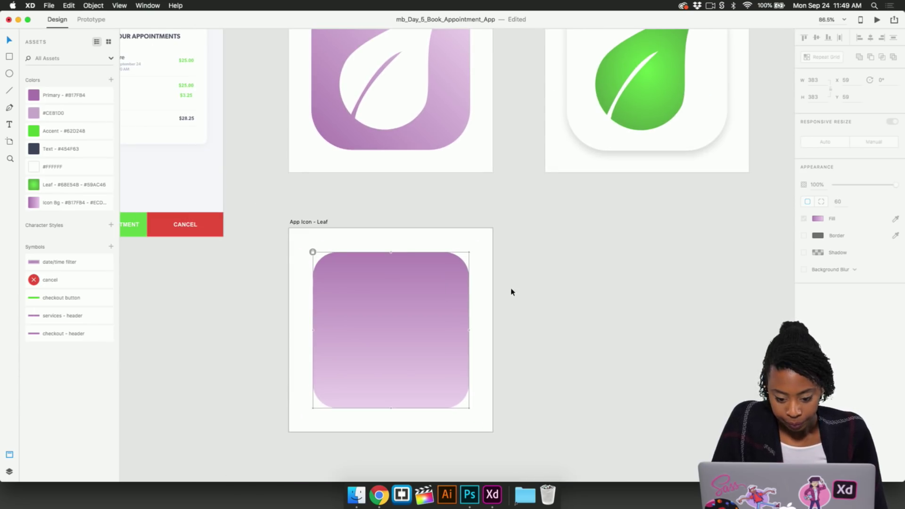
{"action": "left_click", "coordinate": [511, 290]}
{"action": "key", "text": "e"}
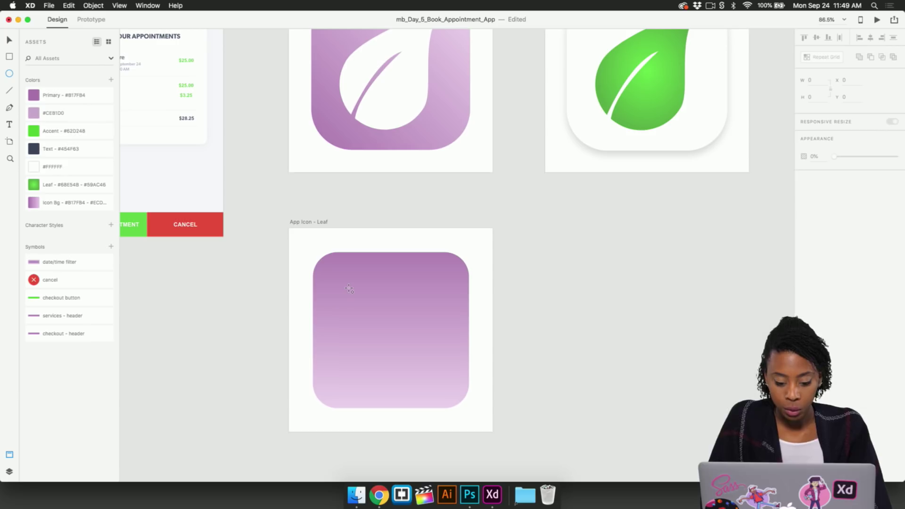
{"action": "left_click_drag", "start_coordinate": [349, 289], "coordinate": [469, 398]}
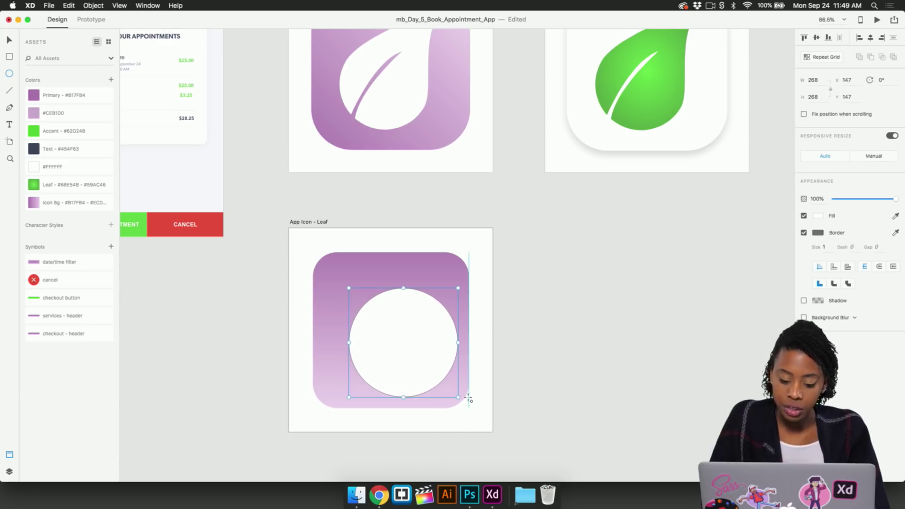
{"action": "key", "text": "v"}
{"action": "left_click_drag", "start_coordinate": [428, 358], "coordinate": [416, 345]}
{"action": "mouse_move", "coordinate": [446, 384]}
{"action": "left_mouse_down"}
{"action": "mouse_move", "coordinate": [455, 396]}
{"action": "mouse_move", "coordinate": [442, 380]}
{"action": "left_mouse_up"}
{"action": "left_click_drag", "start_coordinate": [410, 333], "coordinate": [410, 338]}
{"action": "left_click", "coordinate": [804, 233]}
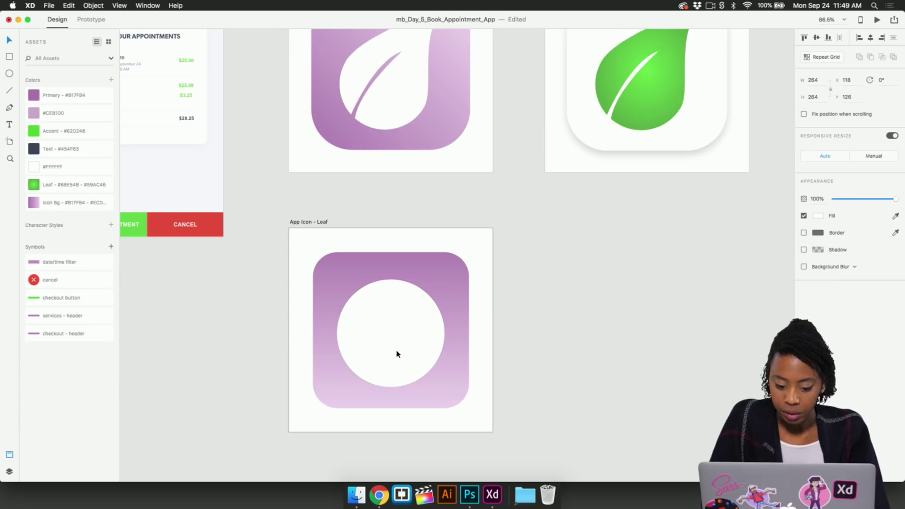
- Convert the white circle's top anchor to a corner point and pull it upward to form a teardrop
{"action": "scroll", "coordinate": [395, 343], "scroll_direction": "up", "scroll_amount": 5}
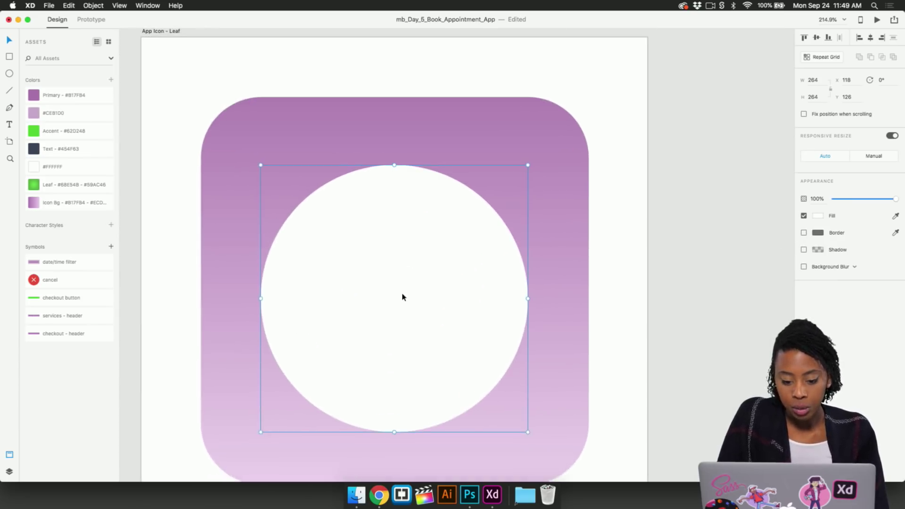
{"action": "double_click", "coordinate": [404, 279]}
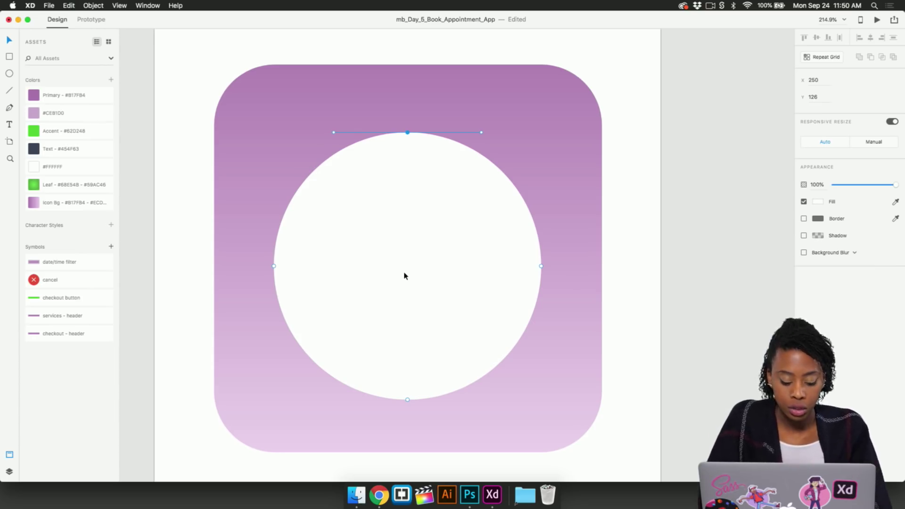
{"action": "double_click", "coordinate": [407, 133]}
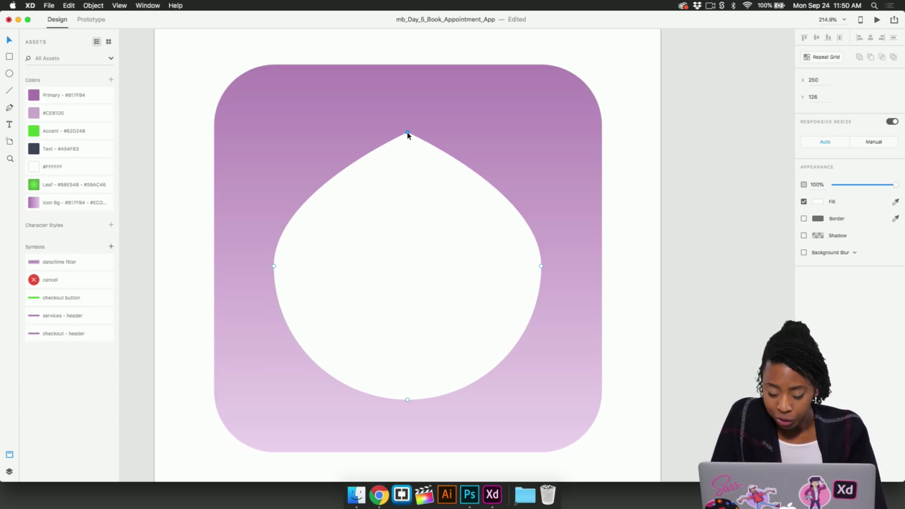
{"action": "left_click_drag", "start_coordinate": [408, 134], "coordinate": [405, 70]}
{"action": "key", "text": "Escape"}
{"action": "scroll", "coordinate": [424, 227], "scroll_direction": "up", "scroll_amount": 3}
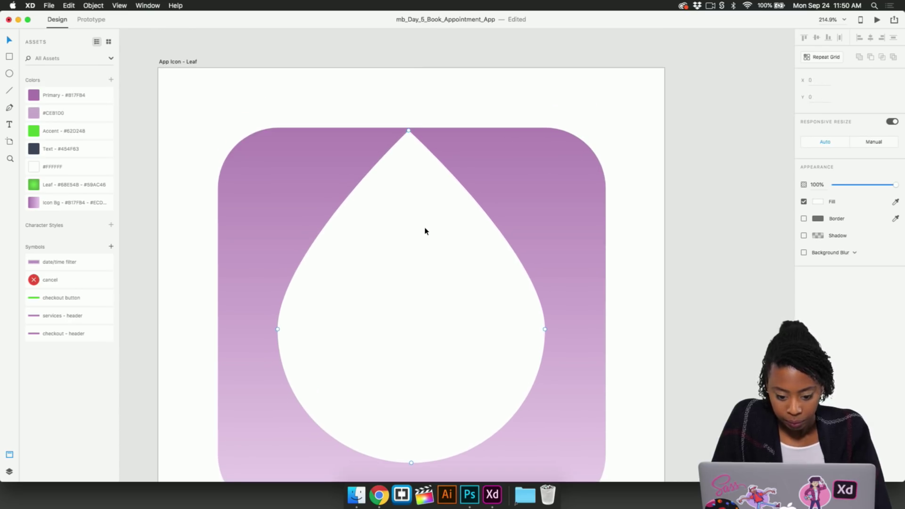
- Move the teardrop lower on the gradient square and raise its tip to about X 250, Y 68
{"action": "double_click", "coordinate": [467, 240]}
{"action": "left_click_drag", "start_coordinate": [459, 245], "coordinate": [453, 275]}
{"action": "scroll", "coordinate": [460, 270], "scroll_direction": "down", "scroll_amount": 2}
{"action": "scroll", "coordinate": [459, 270], "scroll_direction": "down", "scroll_amount": 1}
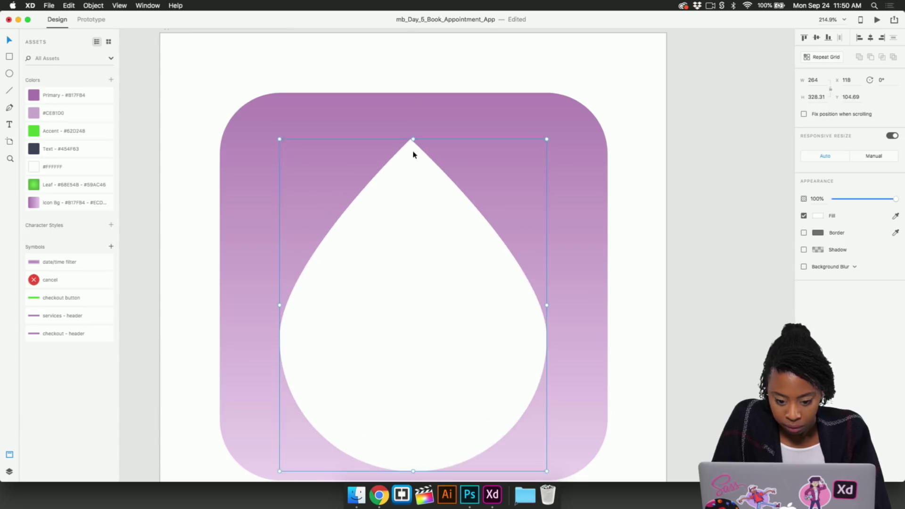
{"action": "double_click", "coordinate": [412, 142]}
{"action": "left_click_drag", "start_coordinate": [411, 141], "coordinate": [414, 104]}
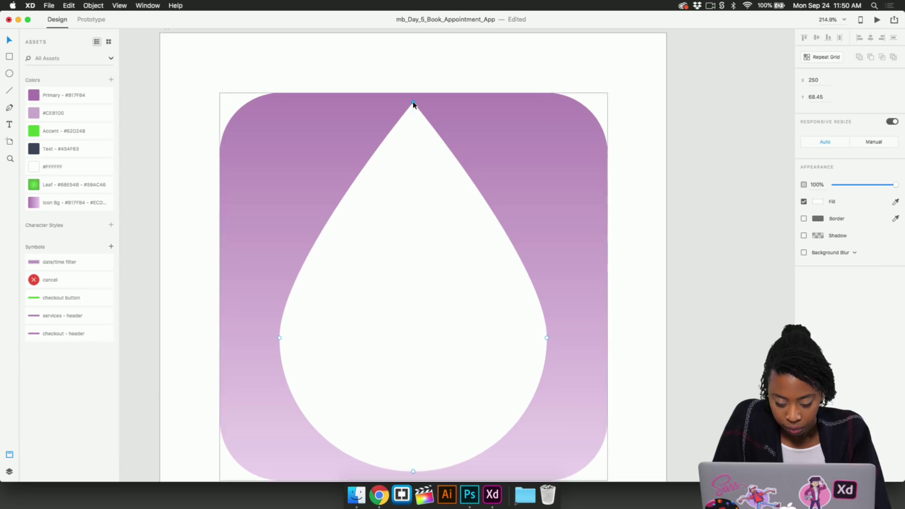
- Add an anchor on the teardrop's upper right edge, pull it inward for a concave curve, and move the right side anchor to about X 366, Y 310
{"action": "left_click", "coordinate": [457, 158]}
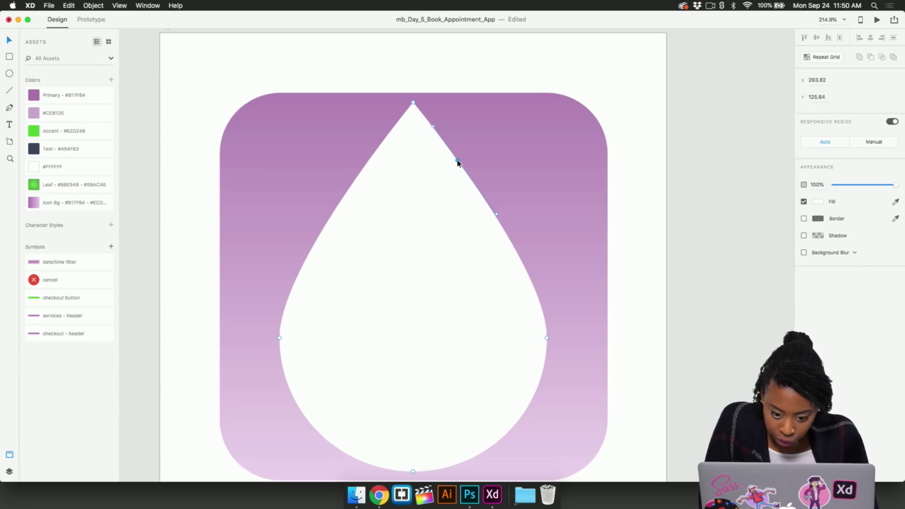
{"action": "left_click_drag", "start_coordinate": [456, 158], "coordinate": [443, 192]}
{"action": "left_click_drag", "start_coordinate": [442, 191], "coordinate": [437, 203]}
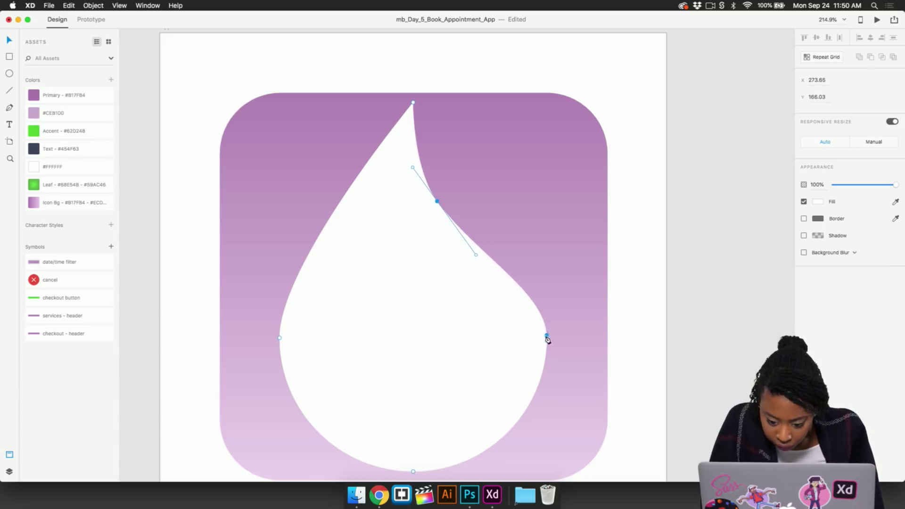
{"action": "left_click_drag", "start_coordinate": [546, 337], "coordinate": [531, 347]}
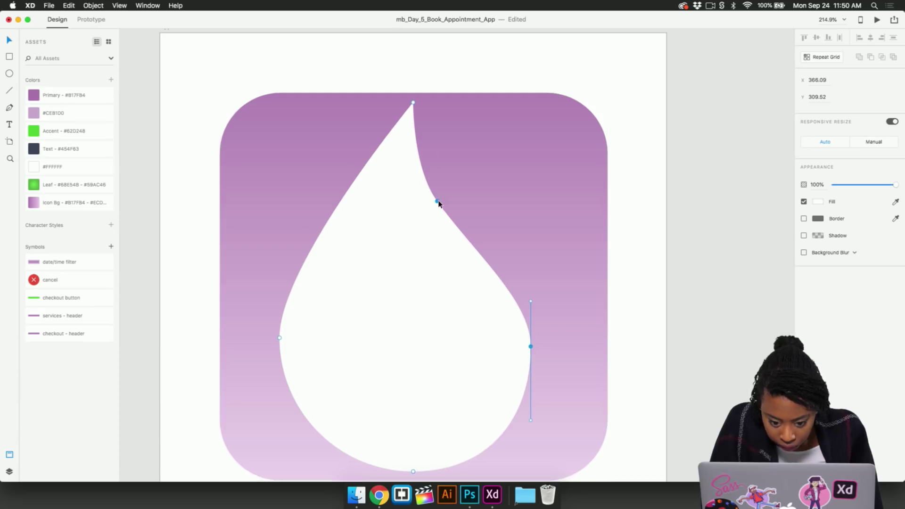
{"action": "left_click_drag", "start_coordinate": [438, 202], "coordinate": [440, 218]}
- Fine-tune the added anchor on the teardrop's concave edge to about X 279, Y 189
{"action": "scroll", "coordinate": [440, 218], "scroll_direction": "down", "scroll_amount": 3}
{"action": "scroll", "coordinate": [440, 218], "scroll_direction": "down", "scroll_amount": 8}
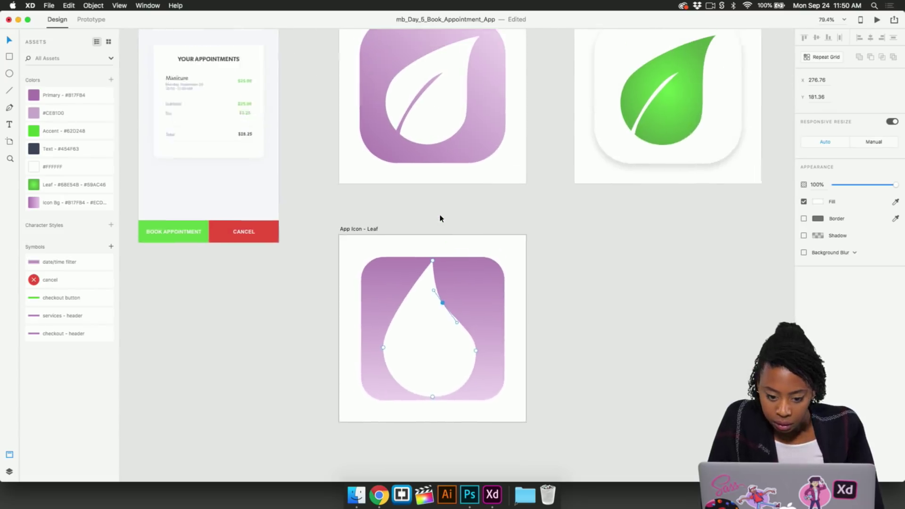
{"action": "left_click_drag", "start_coordinate": [451, 327], "coordinate": [452, 330]}
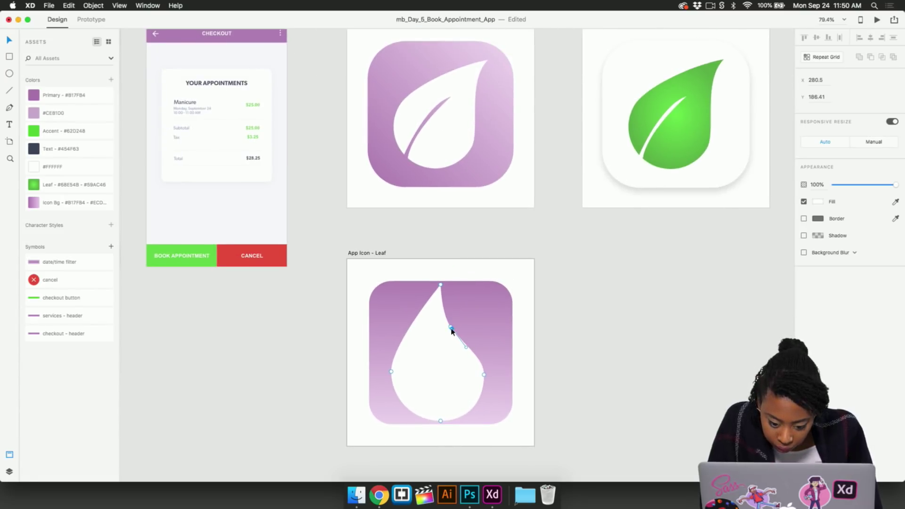
{"action": "key", "text": "super+z"}
{"action": "scroll", "coordinate": [451, 330], "scroll_direction": "up", "scroll_amount": 5}
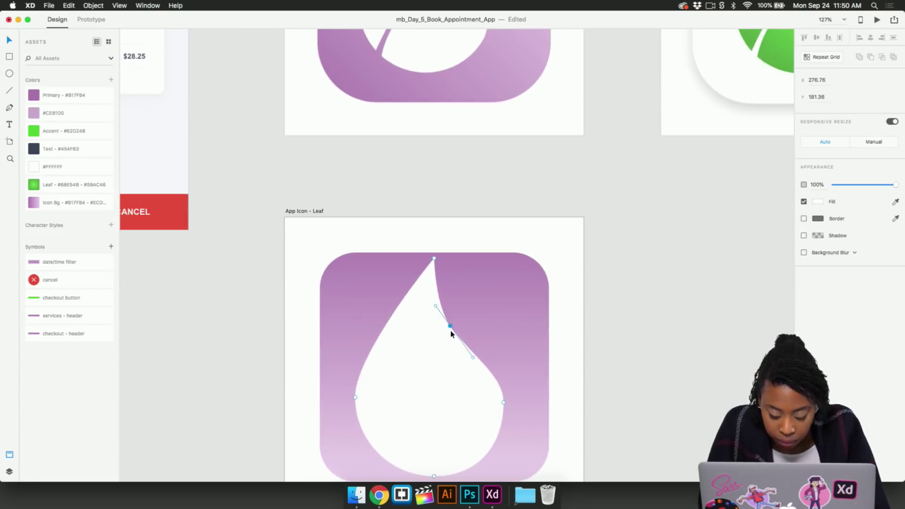
{"action": "left_click_drag", "start_coordinate": [449, 327], "coordinate": [451, 331]}
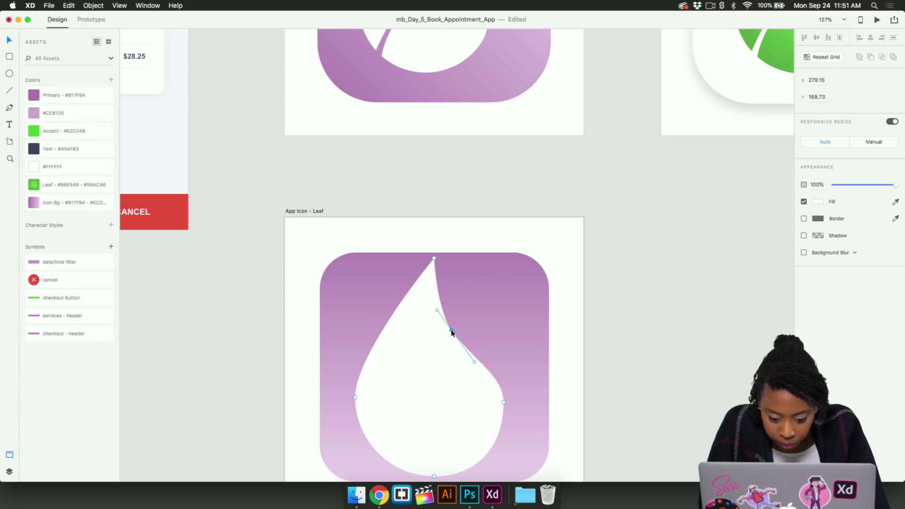
- Rotate the teardrop 45° so its tip points to the upper right and reposition it within the gradient square
{"action": "left_click", "coordinate": [635, 313]}
{"action": "left_click", "coordinate": [466, 387]}
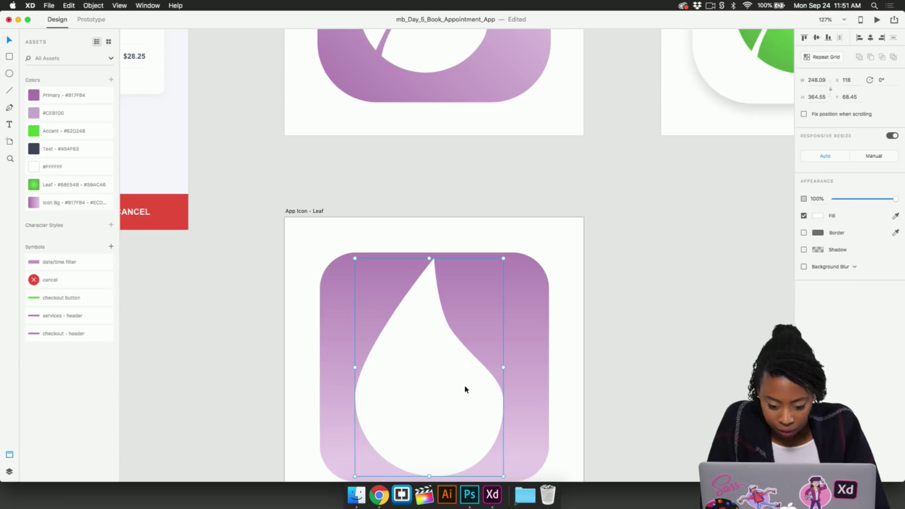
{"action": "scroll", "coordinate": [483, 404], "scroll_direction": "down", "scroll_amount": 2}
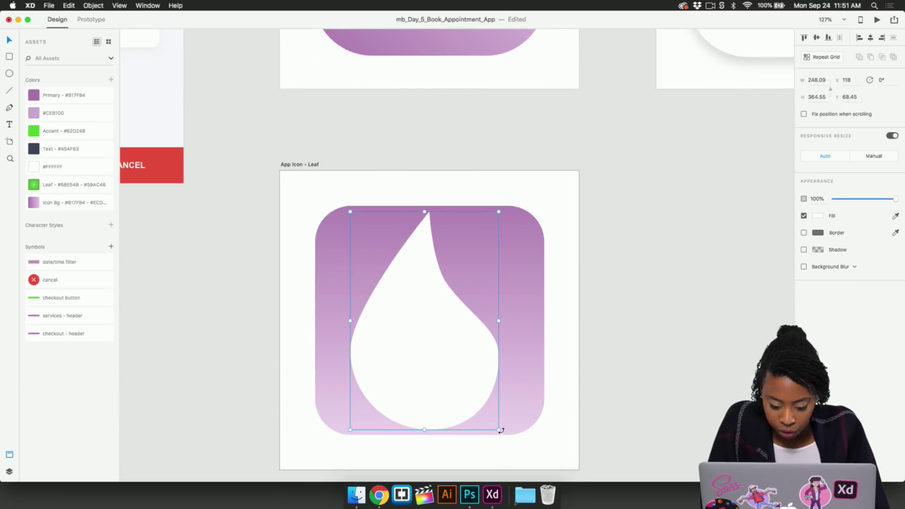
{"action": "left_click_drag", "start_coordinate": [500, 431], "coordinate": [406, 428]}
{"action": "left_click_drag", "start_coordinate": [414, 363], "coordinate": [425, 364]}
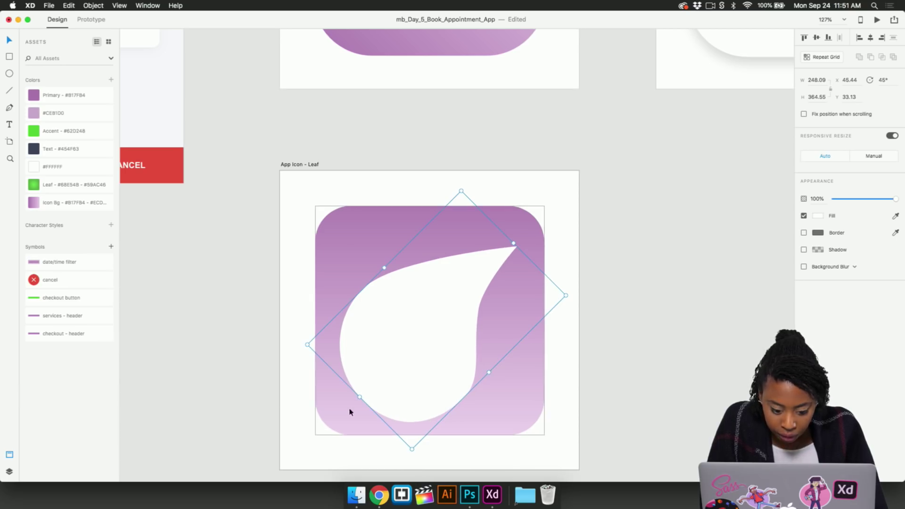
{"action": "left_click", "coordinate": [311, 418]}
{"action": "scroll", "coordinate": [312, 419], "scroll_direction": "up", "scroll_amount": 3}
{"action": "key", "text": "p"}
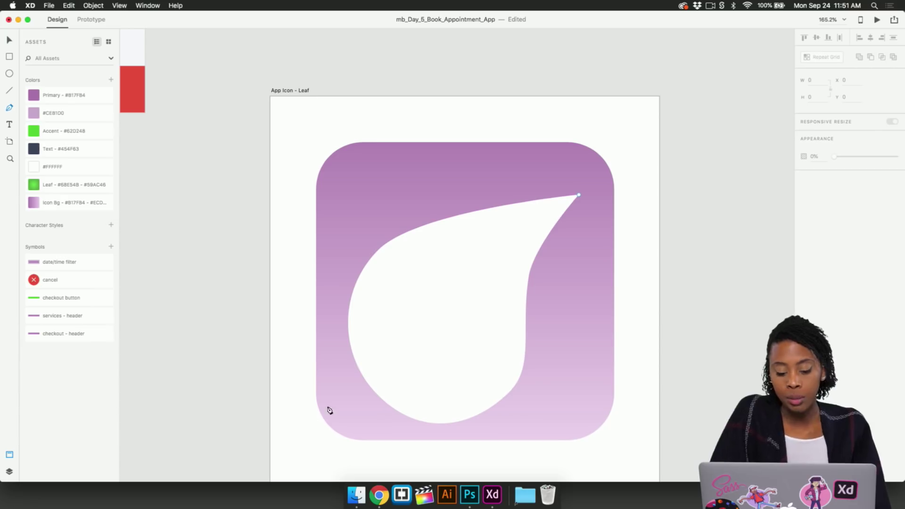
{"action": "left_click", "coordinate": [361, 376]}
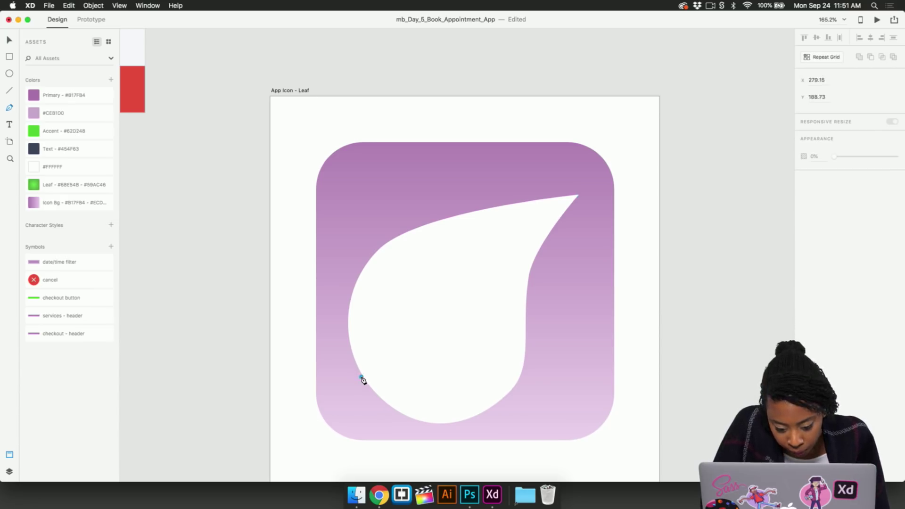
{"action": "key", "text": "Escape"}
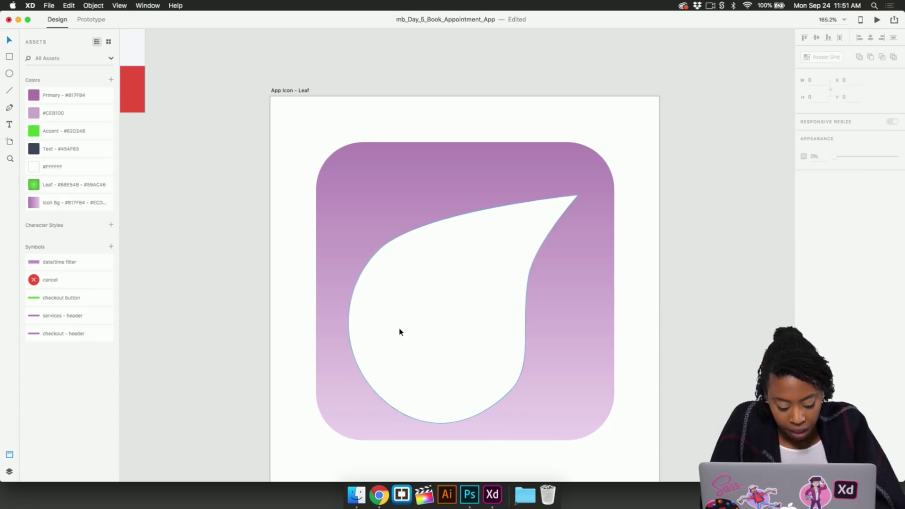
- Draw a closed, narrow vein shape with the Pen tool from the leaf's lower left edge towards its centre, with a curved lower side
{"action": "scroll", "coordinate": [398, 330], "scroll_direction": "down", "scroll_amount": 3}
{"action": "scroll", "coordinate": [398, 315], "scroll_direction": "up", "scroll_amount": 3}
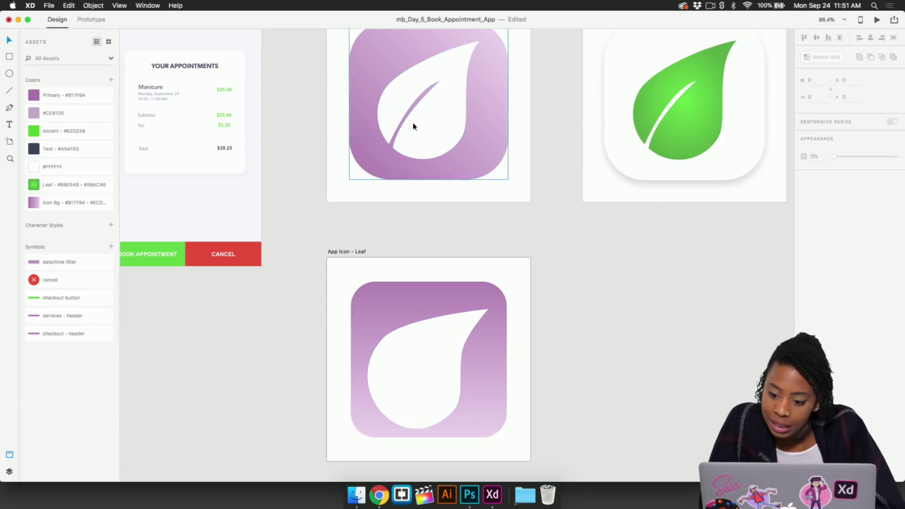
{"action": "key", "text": "Escape"}
{"action": "scroll", "coordinate": [375, 245], "scroll_direction": "down", "scroll_amount": 3}
{"action": "scroll", "coordinate": [370, 295], "scroll_direction": "up", "scroll_amount": 2}
{"action": "scroll", "coordinate": [370, 295], "scroll_direction": "up", "scroll_amount": 5}
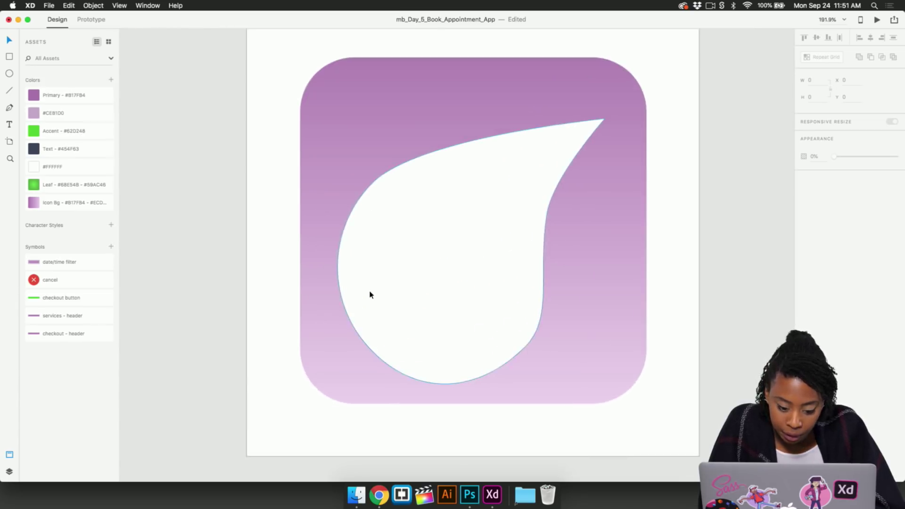
{"action": "key", "text": "p"}
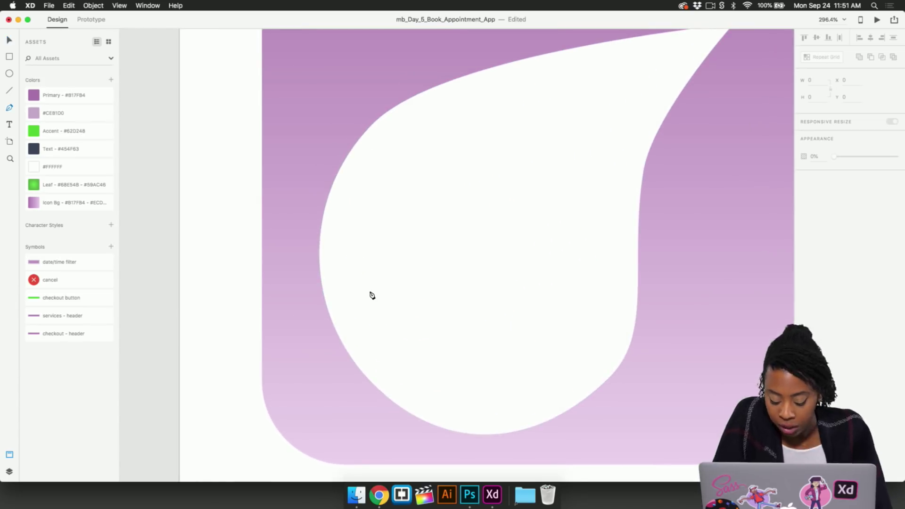
{"action": "left_click", "coordinate": [338, 344]}
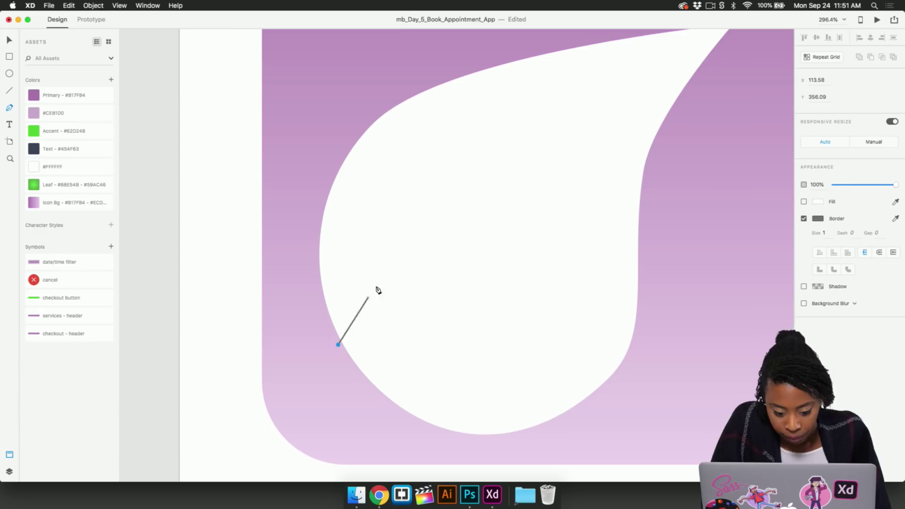
{"action": "left_click", "coordinate": [479, 200]}
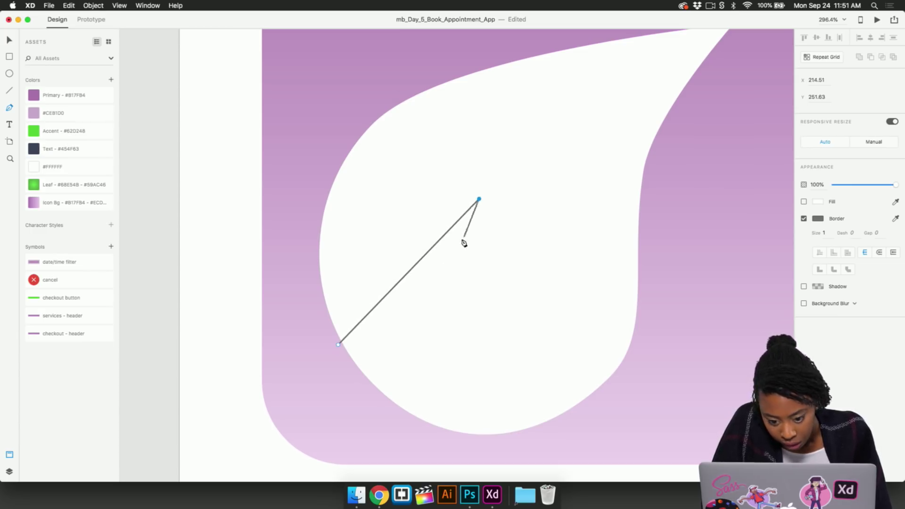
{"action": "left_click_drag", "start_coordinate": [349, 359], "coordinate": [299, 377]}
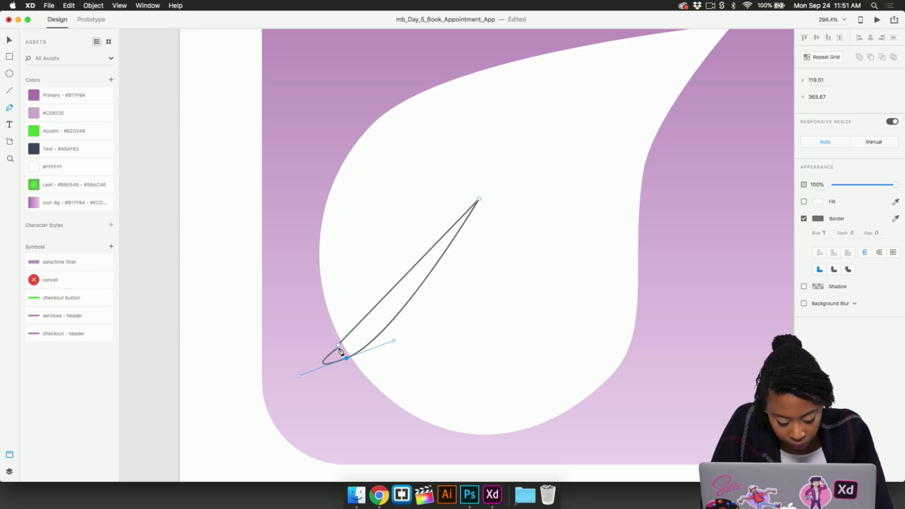
{"action": "left_click_drag", "start_coordinate": [299, 375], "coordinate": [344, 360]}
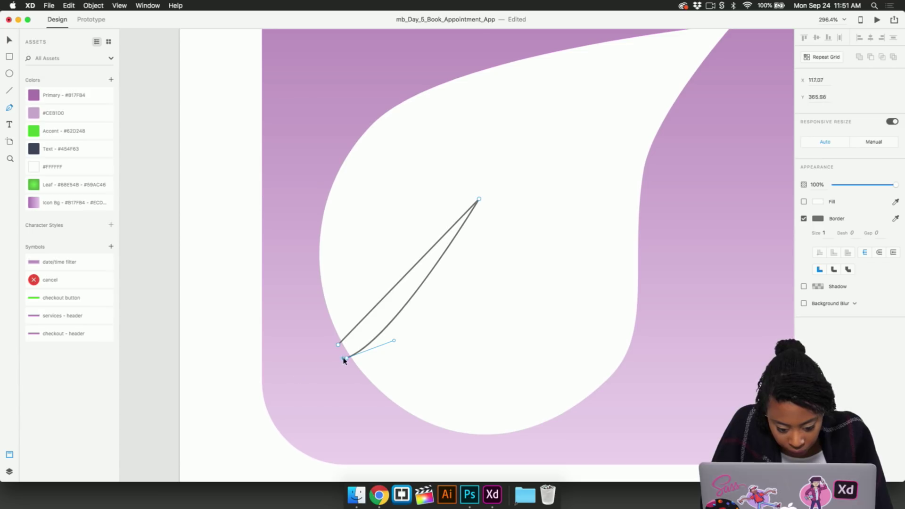
{"action": "left_click", "coordinate": [338, 345]}
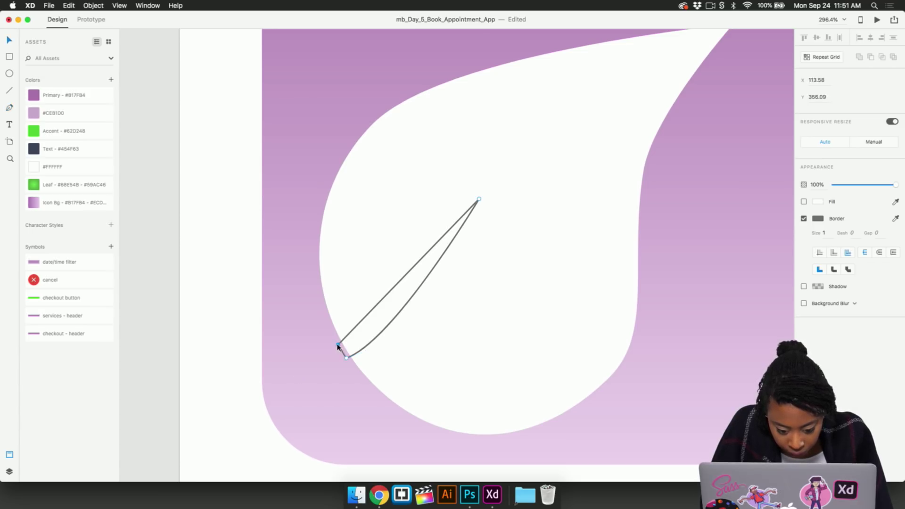
- Subtract the vein shape from the white leaf so the gradient shows through the cut
{"action": "scroll", "coordinate": [409, 346], "scroll_direction": "down", "scroll_amount": 5}
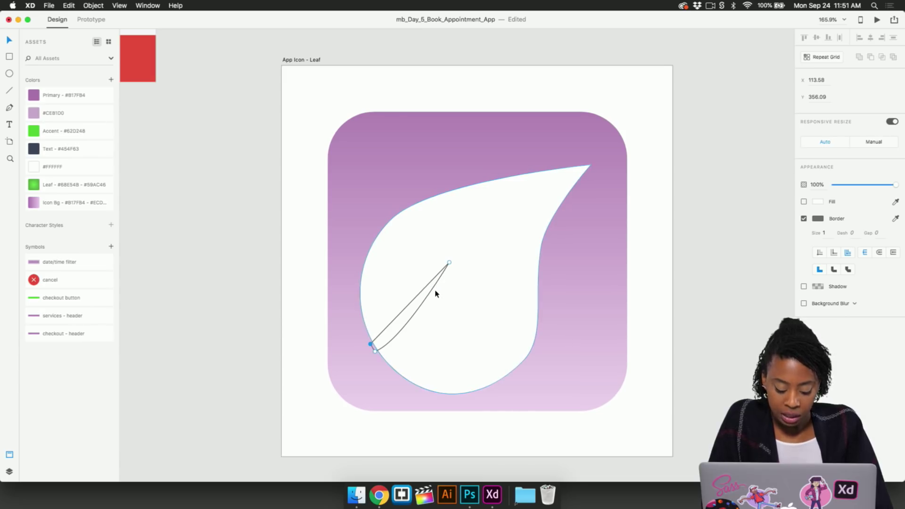
{"action": "key", "text": "Escape"}
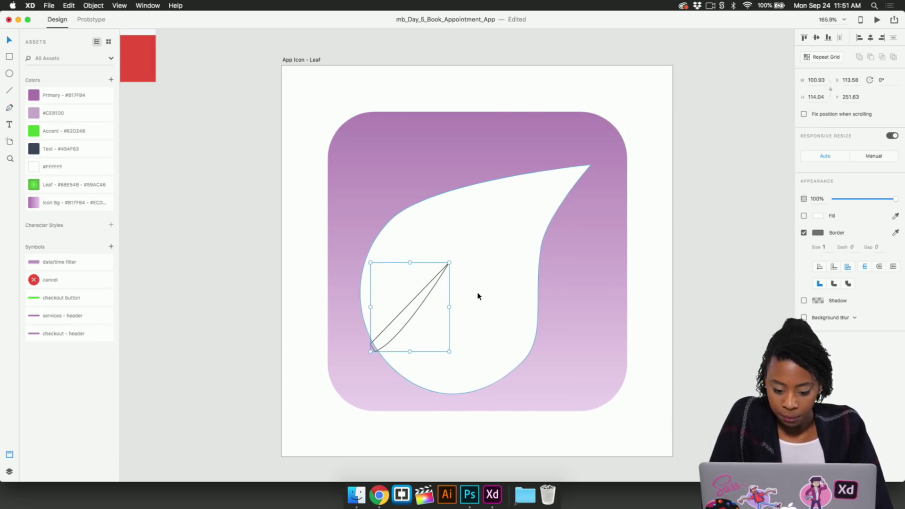
{"action": "key", "text": "super+a"}
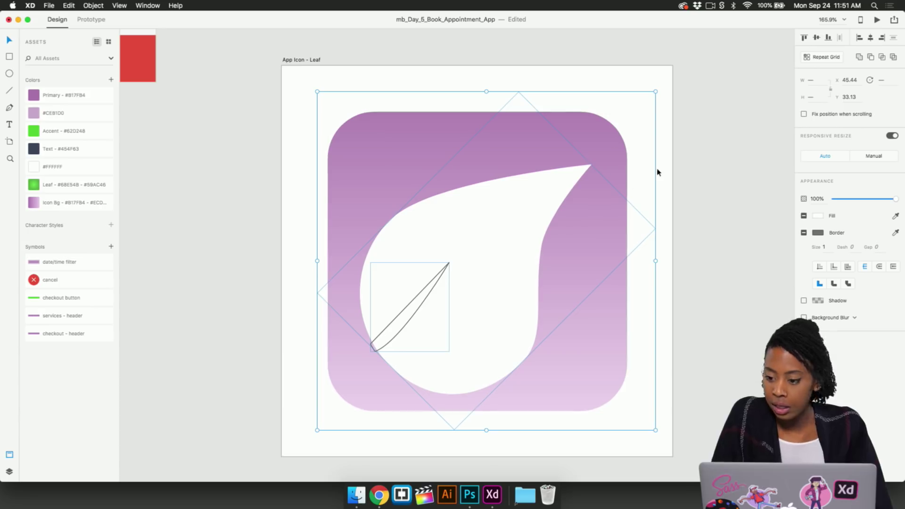
{"action": "left_click", "coordinate": [871, 58]}
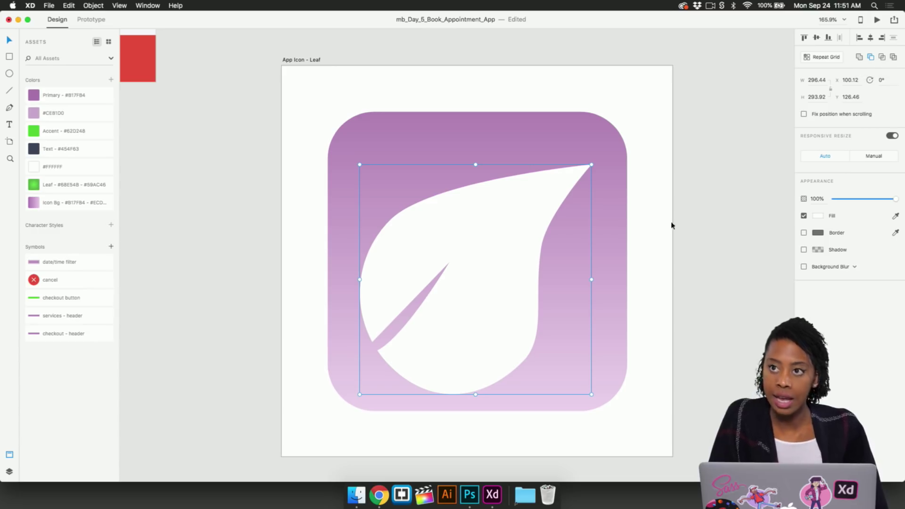
- Duplicate the finished purple App Icon - Leaf artboard and align the copy directly below the App Icon - Leaf 2 artboard
{"action": "scroll", "coordinate": [582, 244], "scroll_direction": "down", "scroll_amount": 3}
{"action": "scroll", "coordinate": [583, 244], "scroll_direction": "down", "scroll_amount": 2}
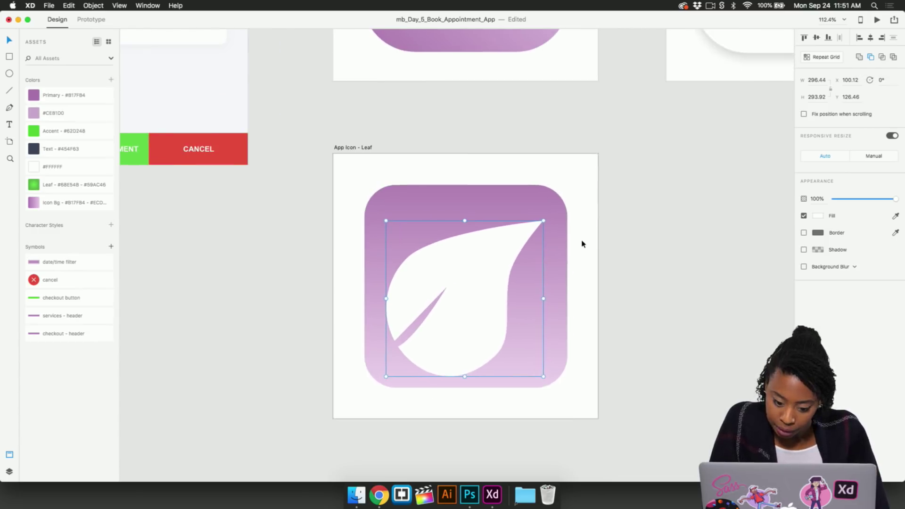
{"action": "left_click", "coordinate": [608, 258]}
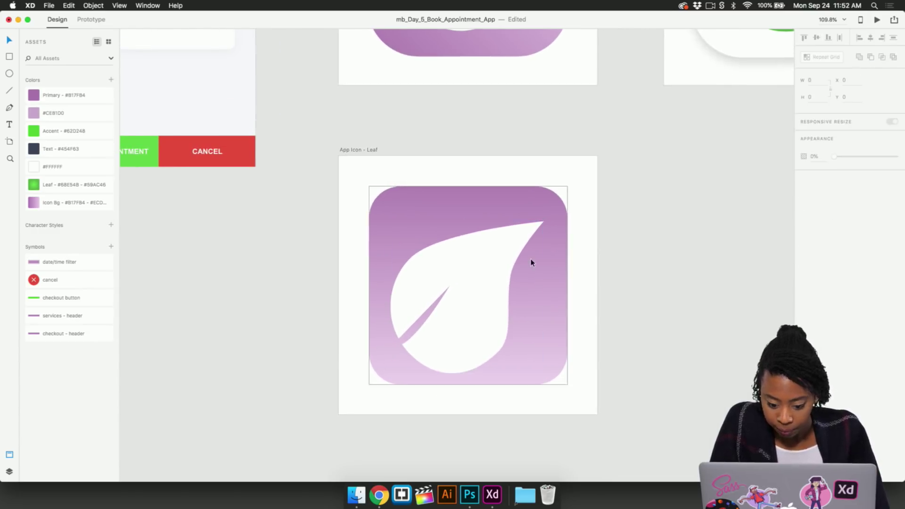
{"action": "scroll", "coordinate": [530, 259], "scroll_direction": "down", "scroll_amount": 4}
{"action": "left_click", "coordinate": [456, 328]}
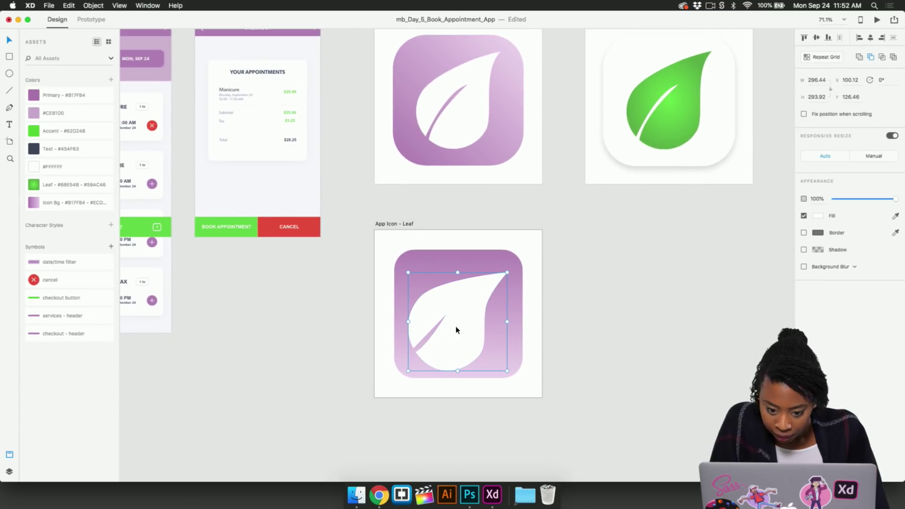
{"action": "left_click", "coordinate": [403, 230]}
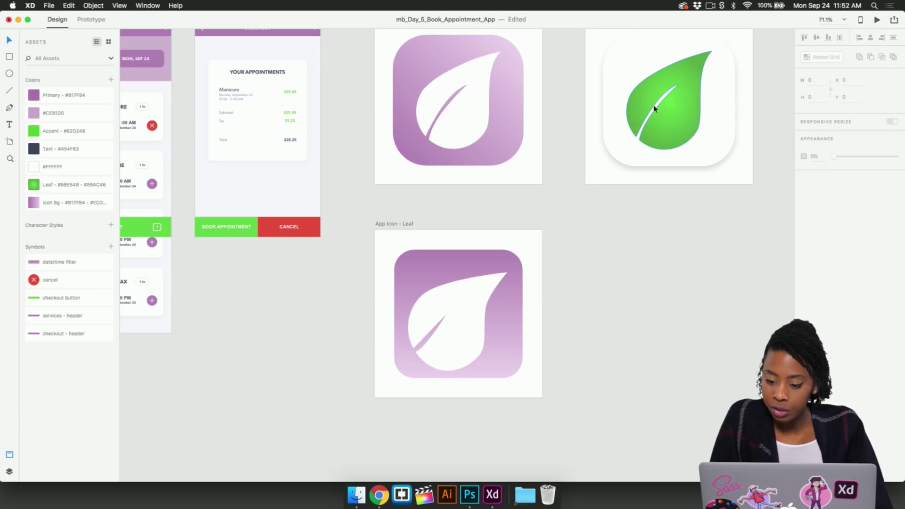
{"action": "left_click", "coordinate": [403, 225]}
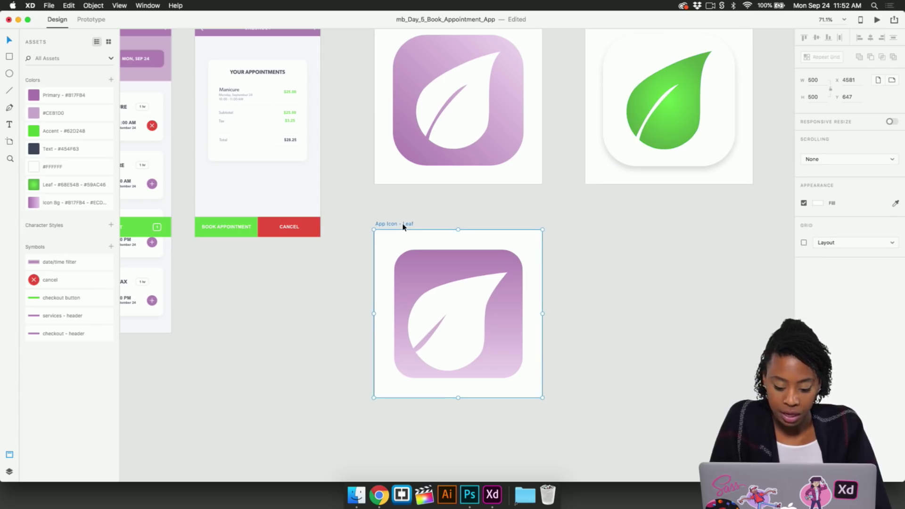
{"action": "key", "text": "super+d"}
{"action": "scroll", "coordinate": [615, 219], "scroll_direction": "right", "scroll_amount": 5}
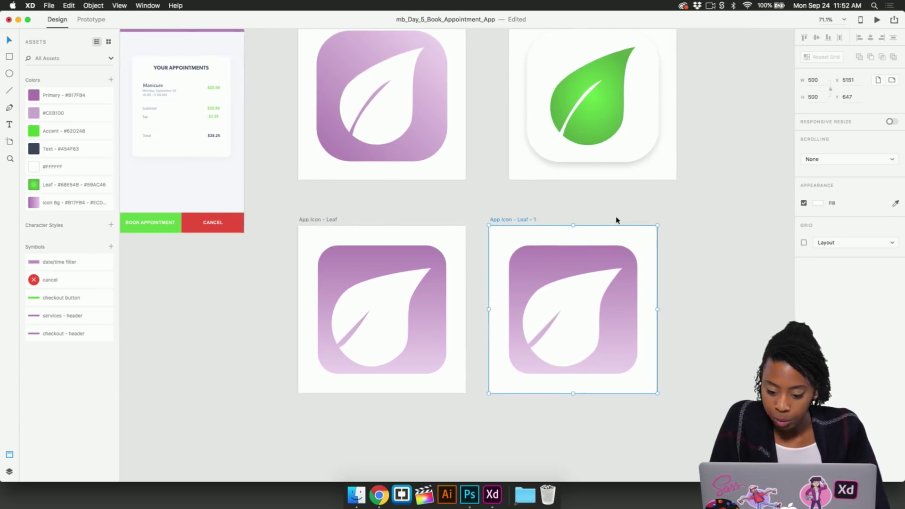
{"action": "left_click_drag", "start_coordinate": [485, 222], "coordinate": [503, 223]}
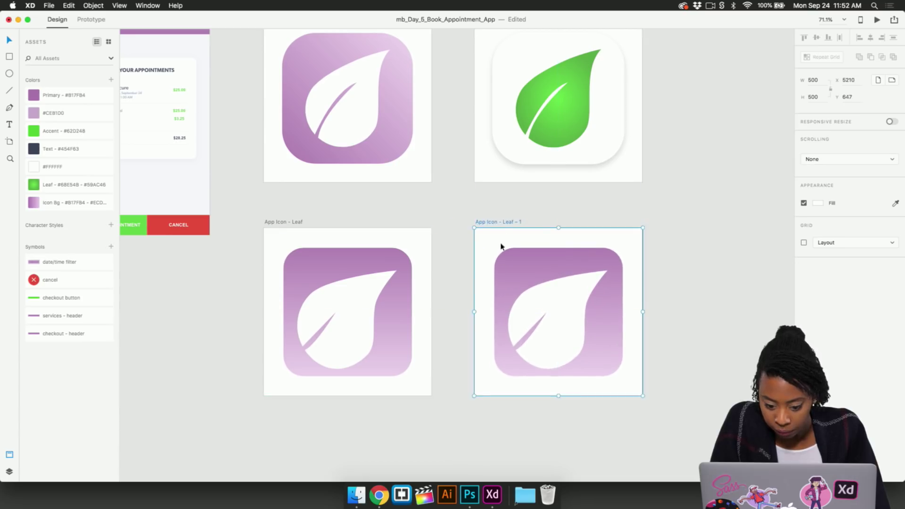
{"action": "left_click", "coordinate": [507, 264]}
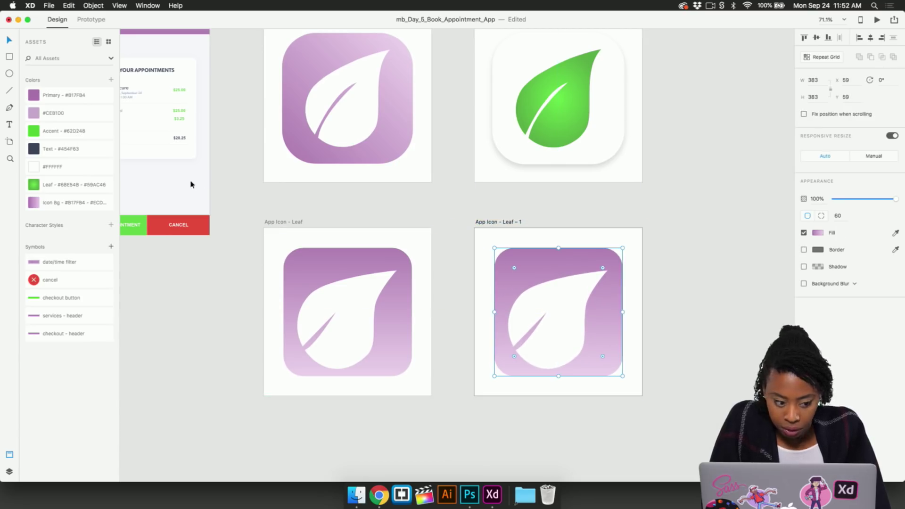
{"action": "left_click", "coordinate": [40, 169]}
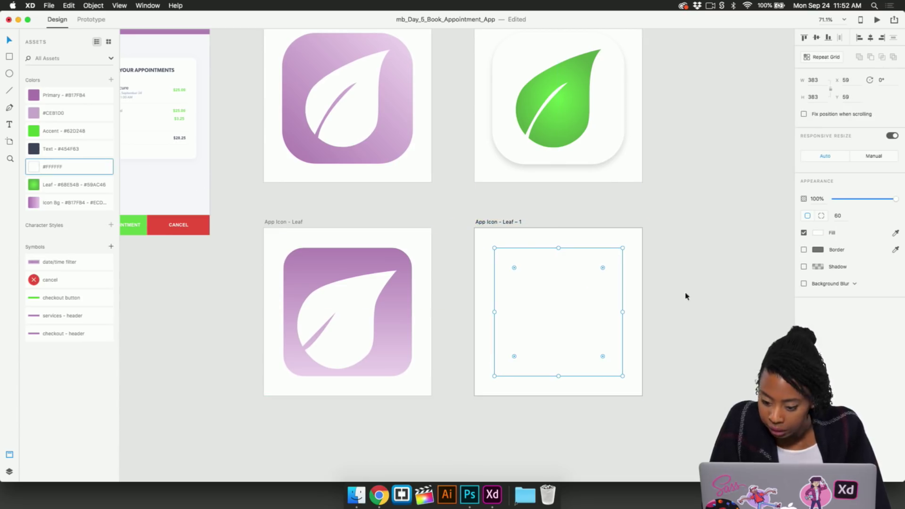
{"action": "key", "text": "super+z"}
- Fill the duplicated icon's rounded square with the #FFFFFF colour asset and turn on its shadow
{"action": "double_click", "coordinate": [507, 262]}
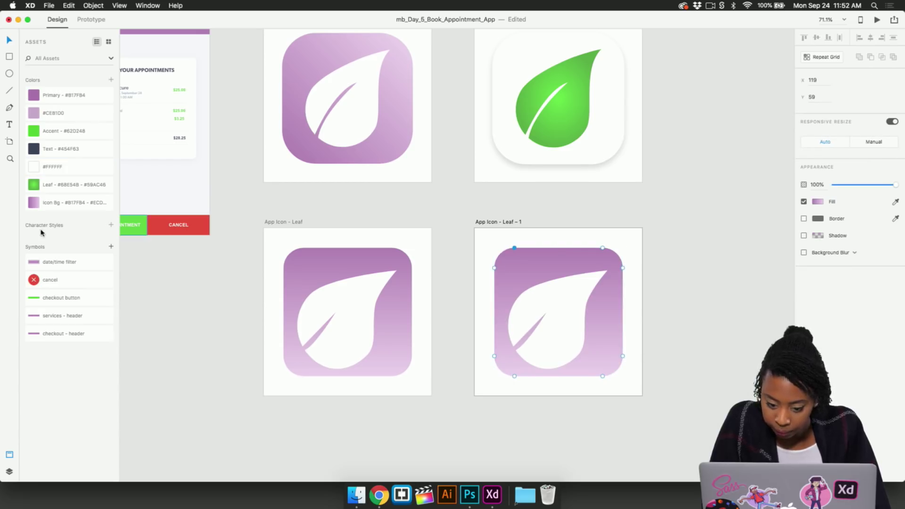
{"action": "left_click", "coordinate": [36, 167]}
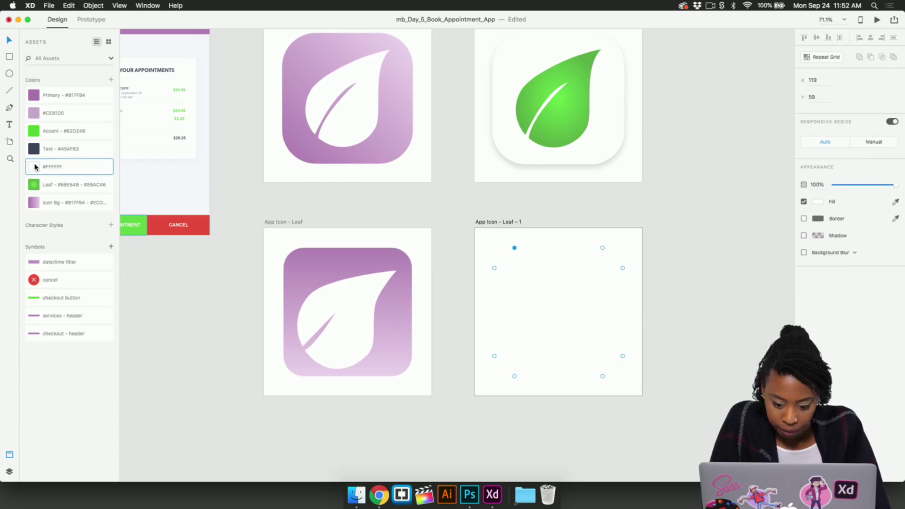
{"action": "left_click", "coordinate": [804, 236]}
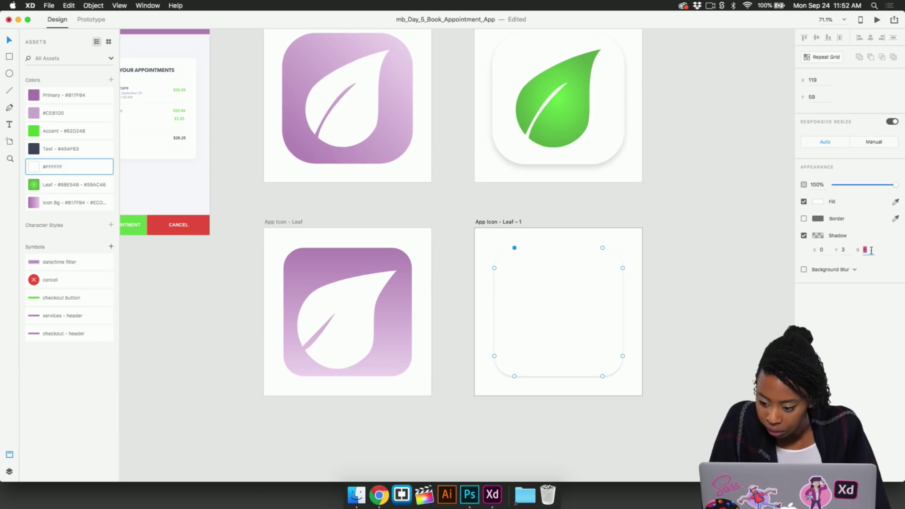
{"action": "key", "text": "Escape"}
- Fill the leaf on the duplicated icon artboard with the green Leaf gradient from the colour assets
{"action": "left_click", "coordinate": [563, 310]}
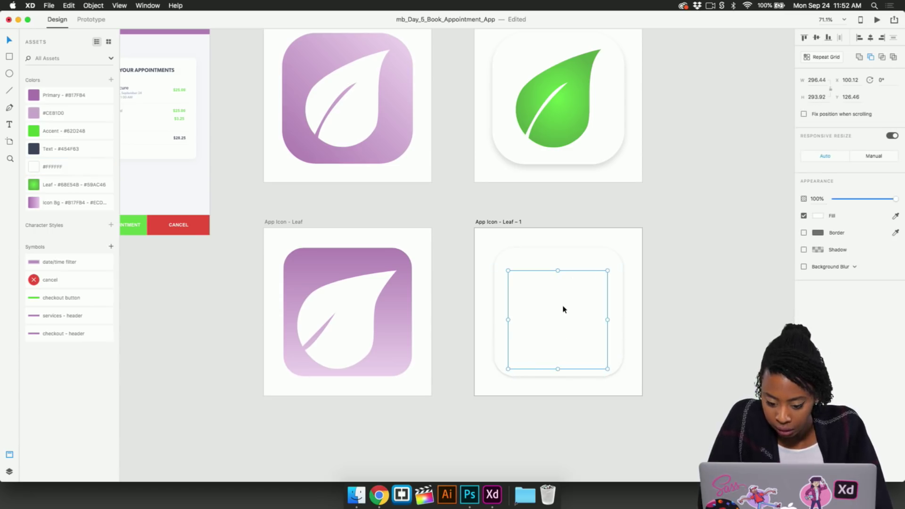
{"action": "left_click", "coordinate": [34, 184]}
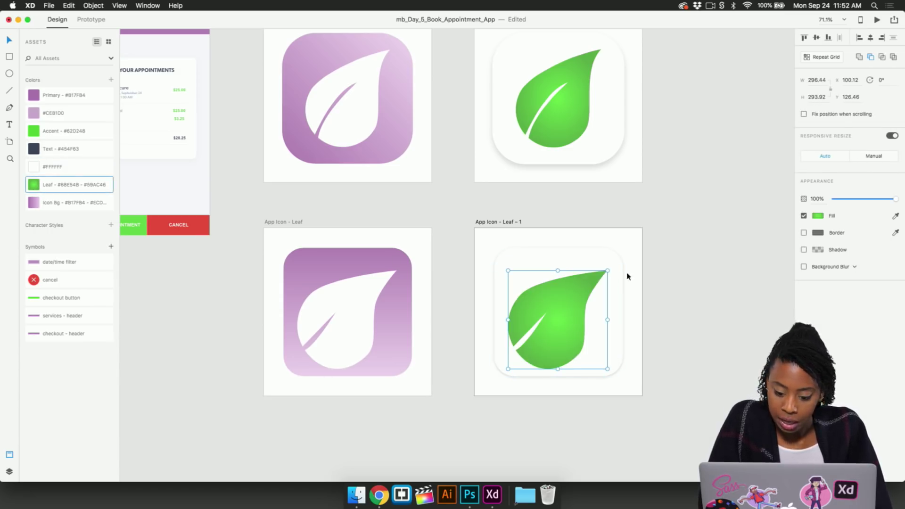
{"action": "left_click", "coordinate": [676, 313]}
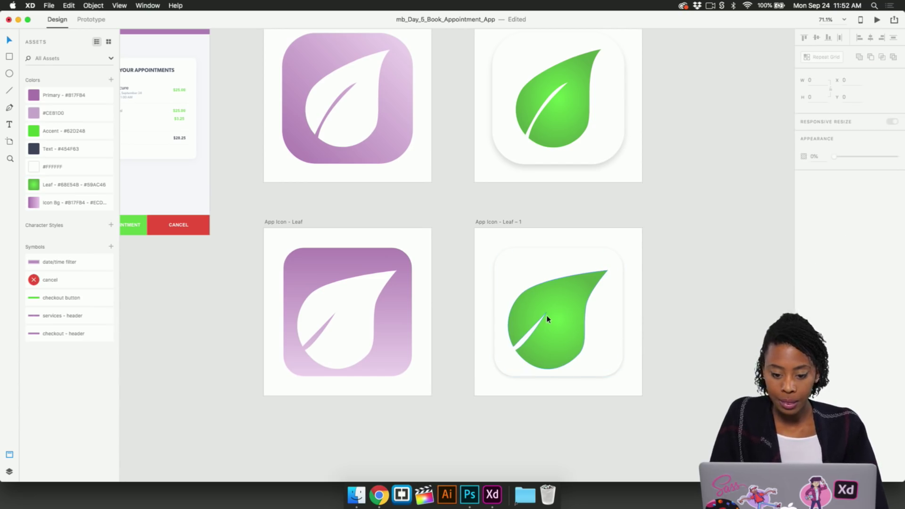
{"action": "scroll", "coordinate": [547, 316], "scroll_direction": "up", "scroll_amount": 2}
{"action": "left_click", "coordinate": [553, 345]}
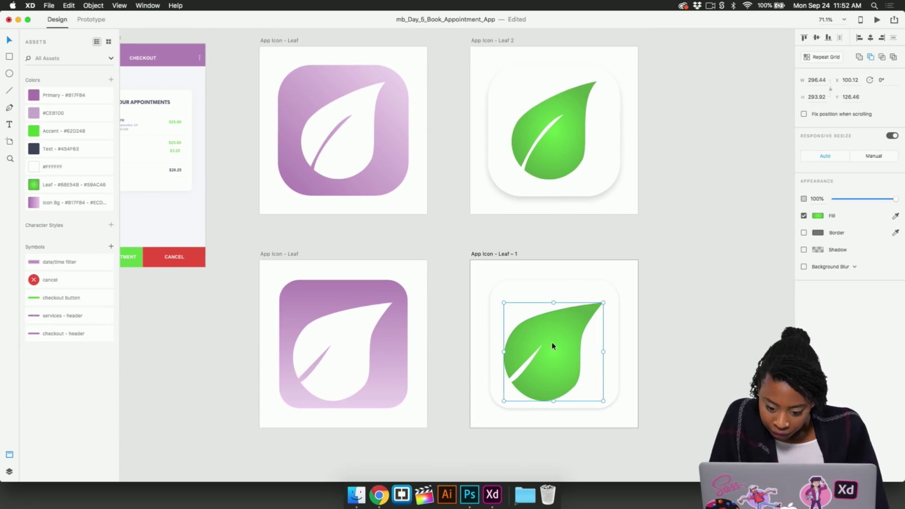
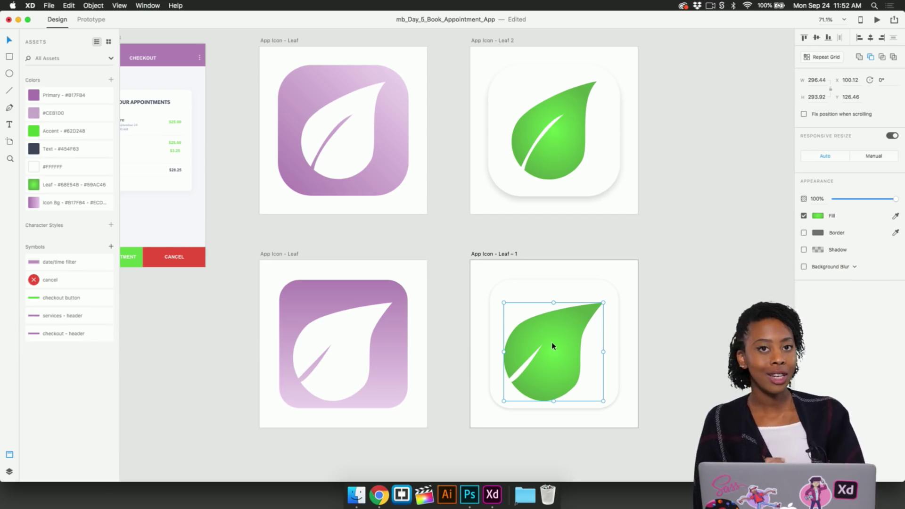
- Publish the prototype as a public link titled mb_Day_5_Book_Appointment_App and copy its embed code
{"action": "left_click", "coordinate": [630, 286]}
{"action": "scroll", "coordinate": [632, 286], "scroll_direction": "down", "scroll_amount": 5}
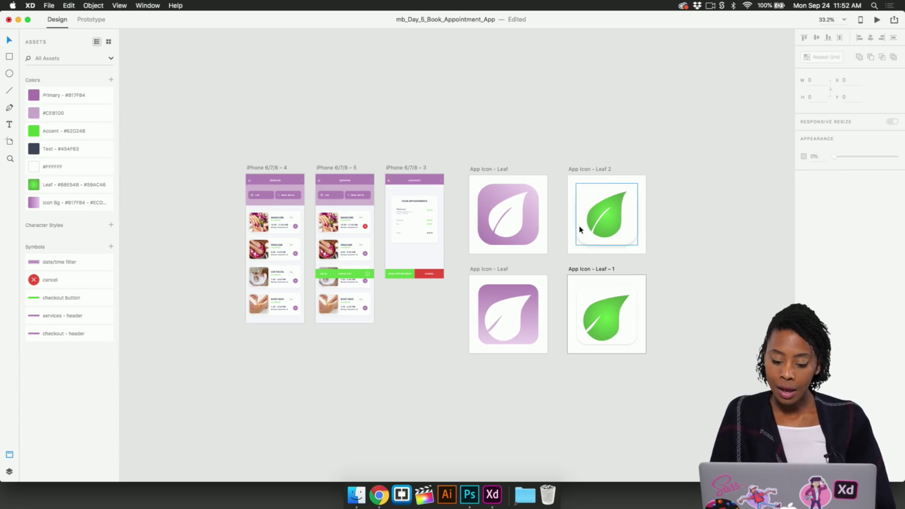
{"action": "scroll", "coordinate": [582, 228], "scroll_direction": "up", "scroll_amount": 3}
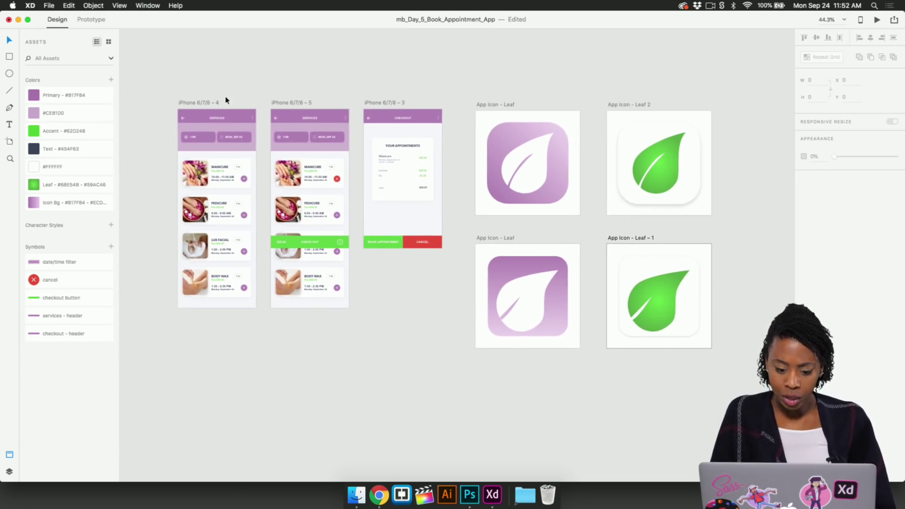
{"action": "left_click", "coordinate": [185, 103]}
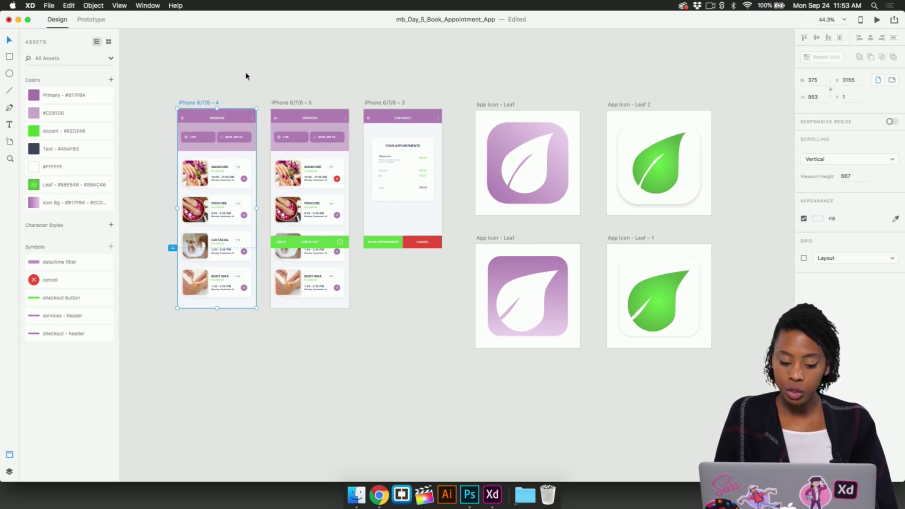
{"action": "scroll", "coordinate": [204, 109], "scroll_direction": "up", "scroll_amount": 1}
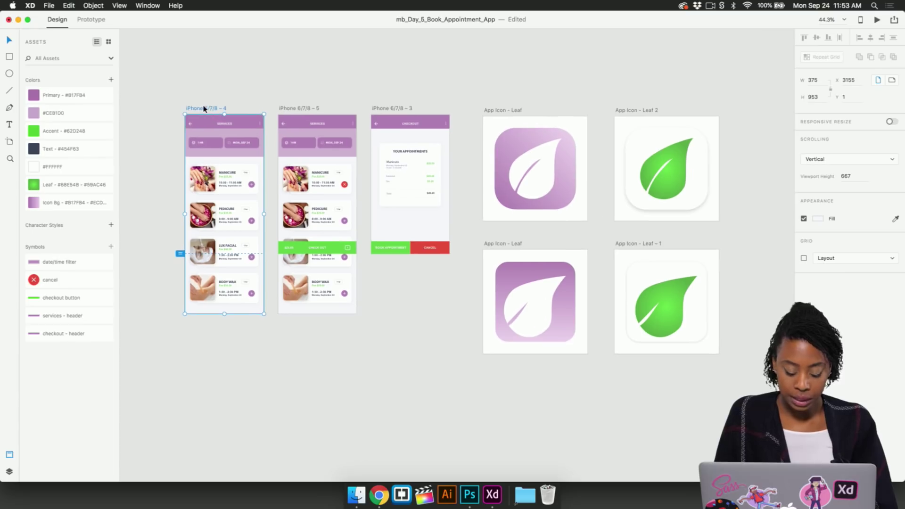
{"action": "left_click", "coordinate": [894, 20]}
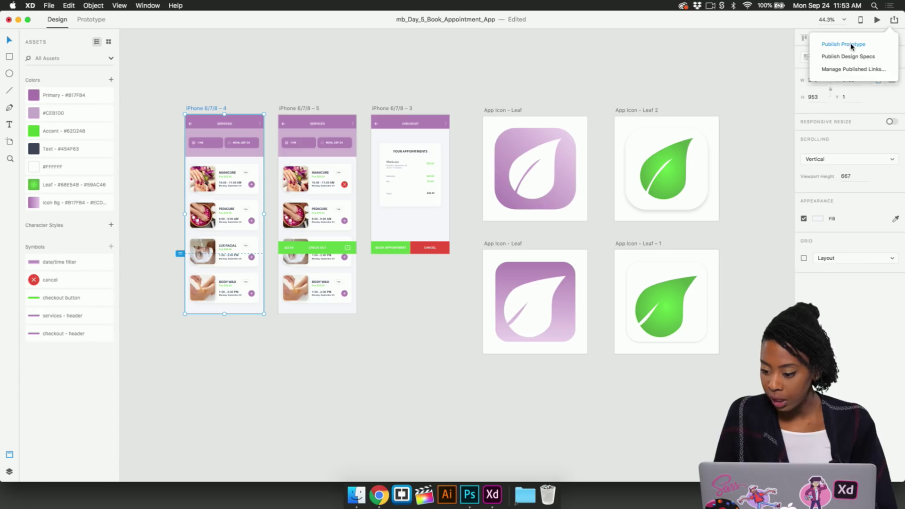
{"action": "left_click", "coordinate": [851, 46]}
{"action": "left_click", "coordinate": [827, 212]}
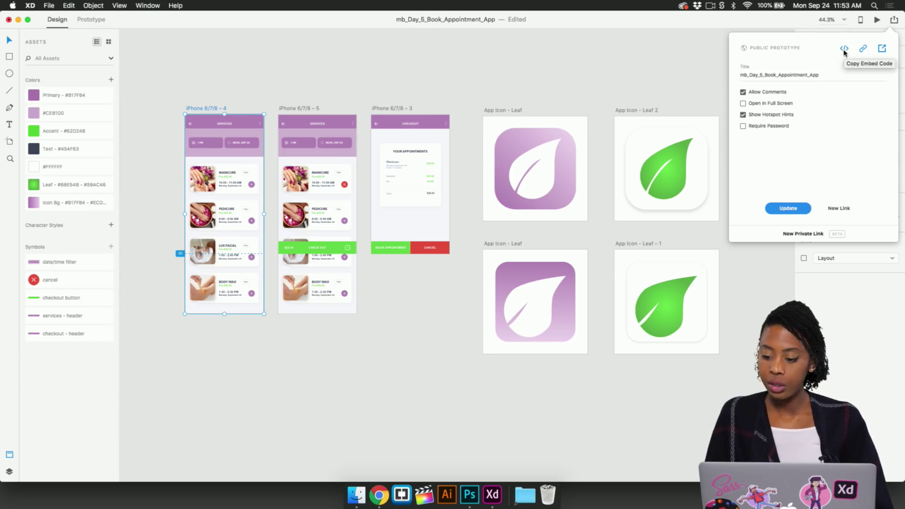
{"action": "left_click", "coordinate": [844, 49]}
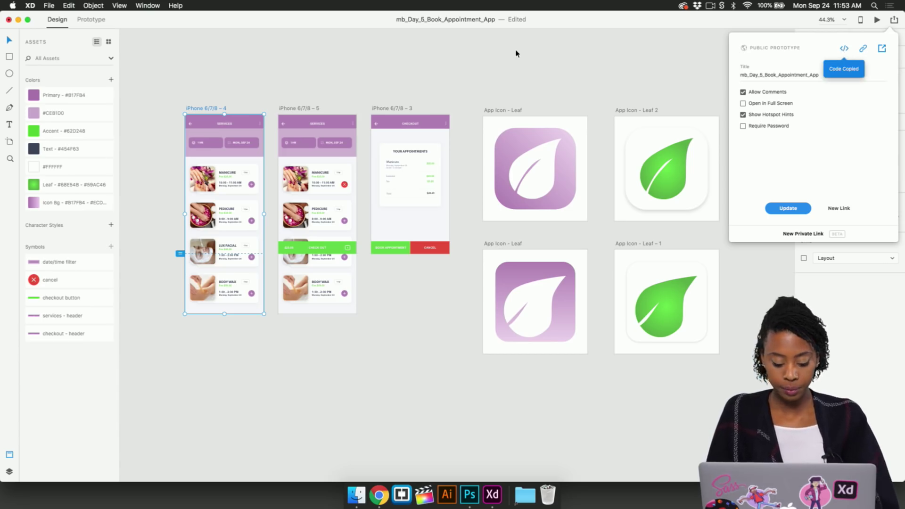
- Switch to Behance in Chrome and open the XD Daily Creative Challenge project from the profile for editing
{"action": "key", "text": "ctrl+Up"}
{"action": "left_click", "coordinate": [447, 32]}
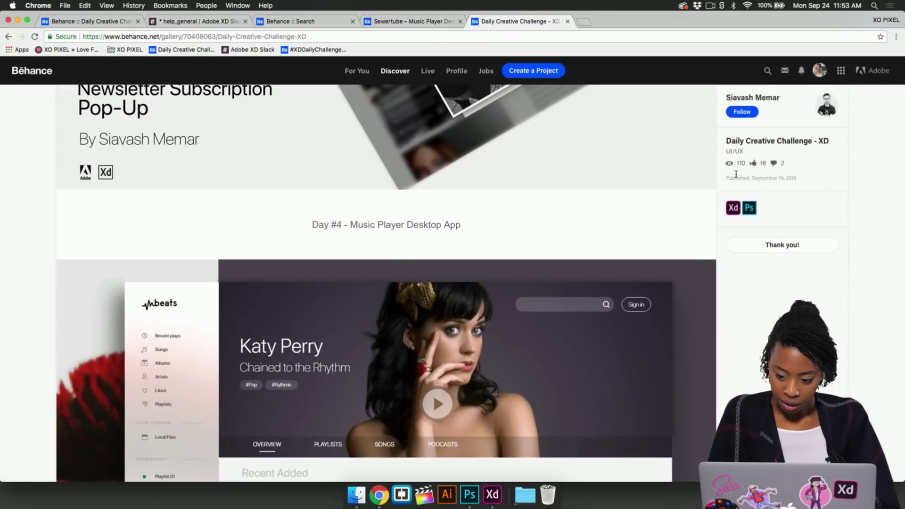
{"action": "mouse_move", "coordinate": [820, 78]}
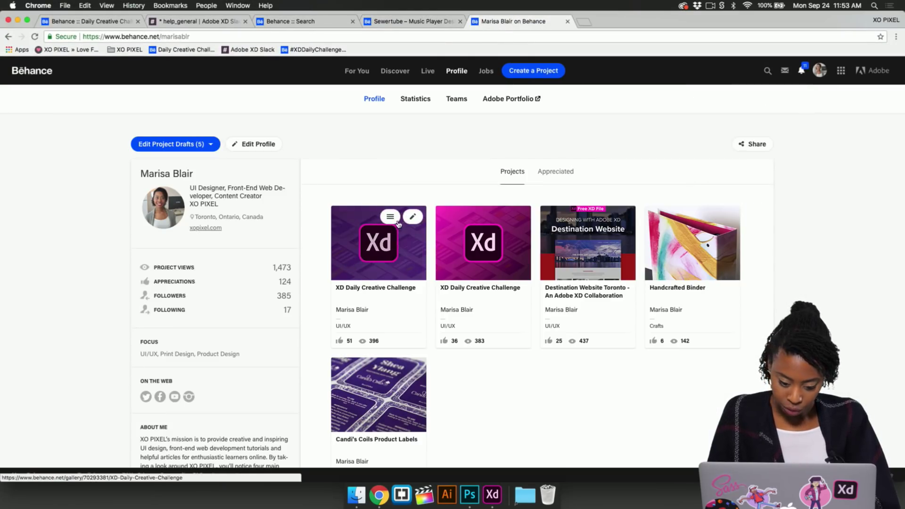
{"action": "left_click", "coordinate": [391, 216]}
{"action": "left_click", "coordinate": [404, 236]}
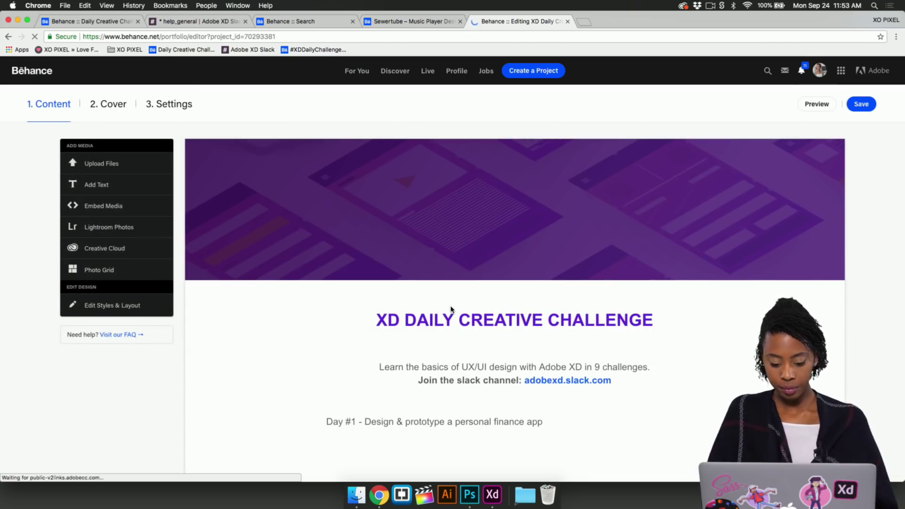
- Embed the copied prototype code as media at the end of the project, below the Day #4 music player
{"action": "scroll", "coordinate": [451, 308], "scroll_direction": "down", "scroll_amount": 15}
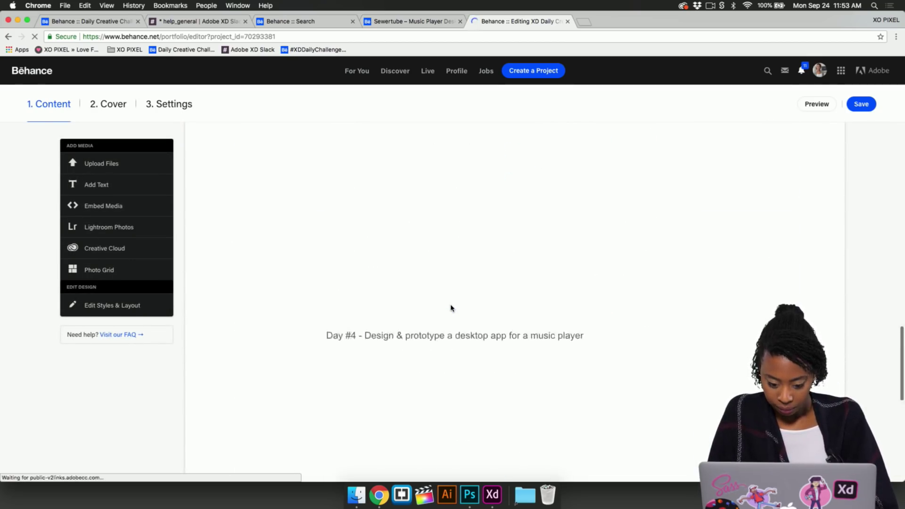
{"action": "scroll", "coordinate": [451, 308], "scroll_direction": "down", "scroll_amount": 5}
{"action": "mouse_move", "coordinate": [479, 398]}
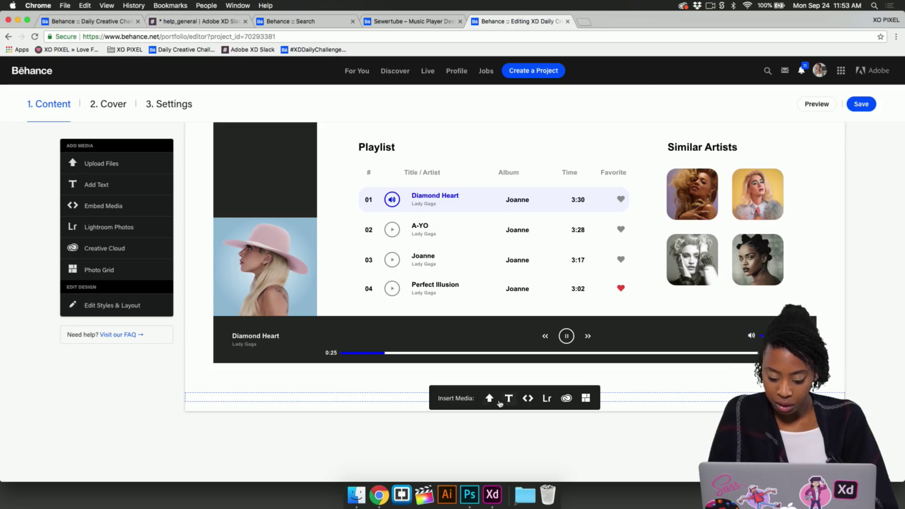
{"action": "left_click", "coordinate": [528, 399]}
{"action": "key", "text": "super+v"}
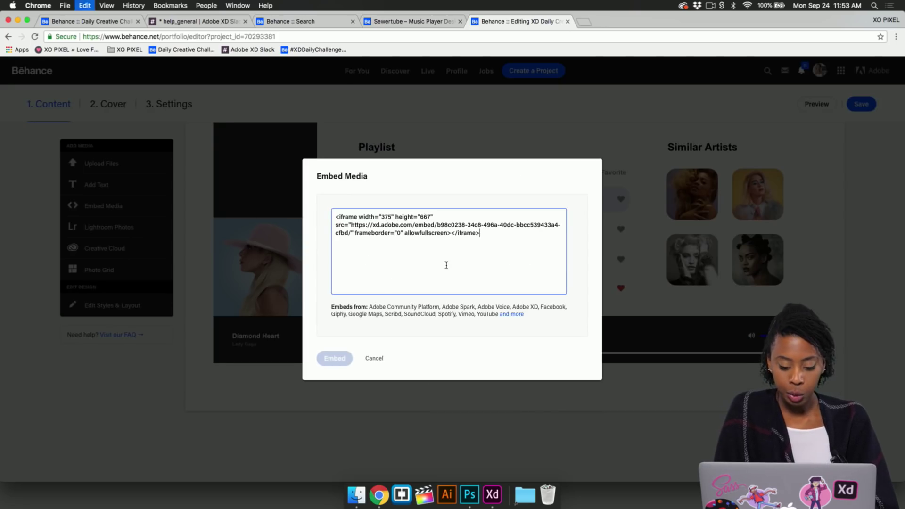
{"action": "left_click", "coordinate": [336, 358]}
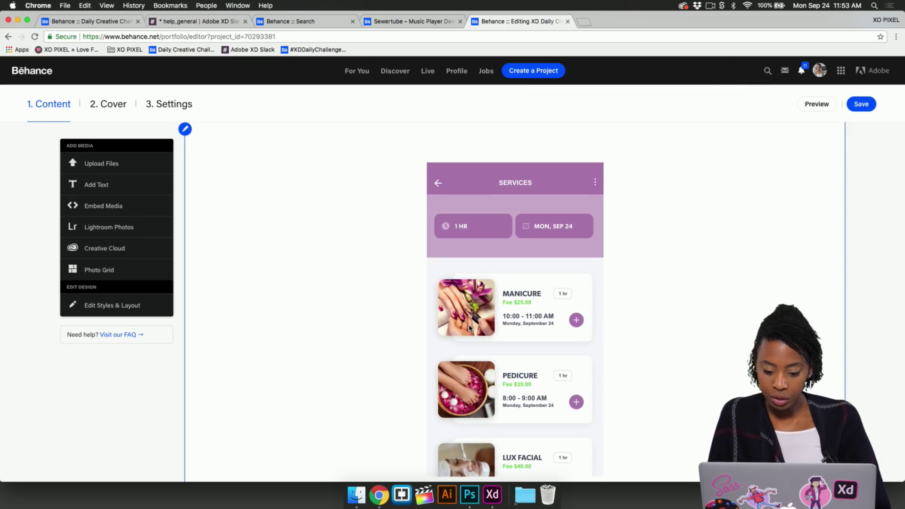
- Change the embedded appointment prototype block from full width to the narrower inset width
{"action": "scroll", "coordinate": [469, 328], "scroll_direction": "down", "scroll_amount": 2}
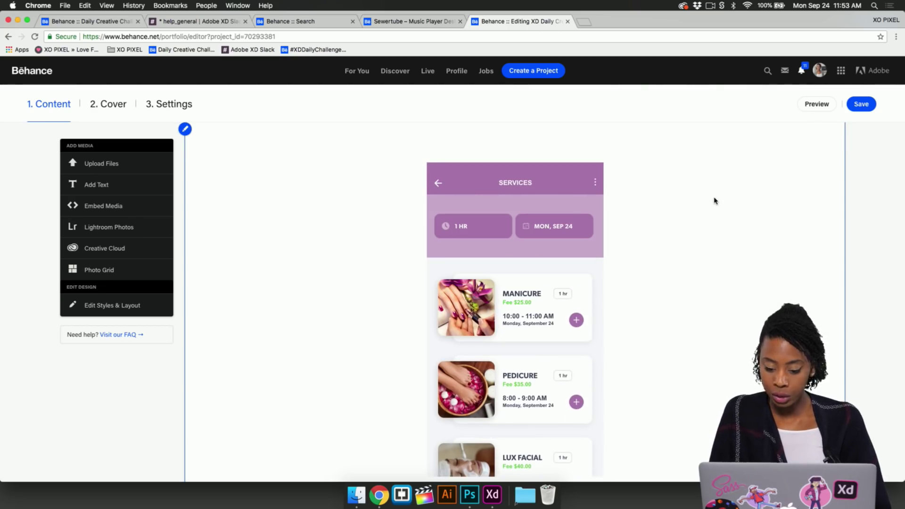
{"action": "scroll", "coordinate": [714, 201], "scroll_direction": "down", "scroll_amount": 10}
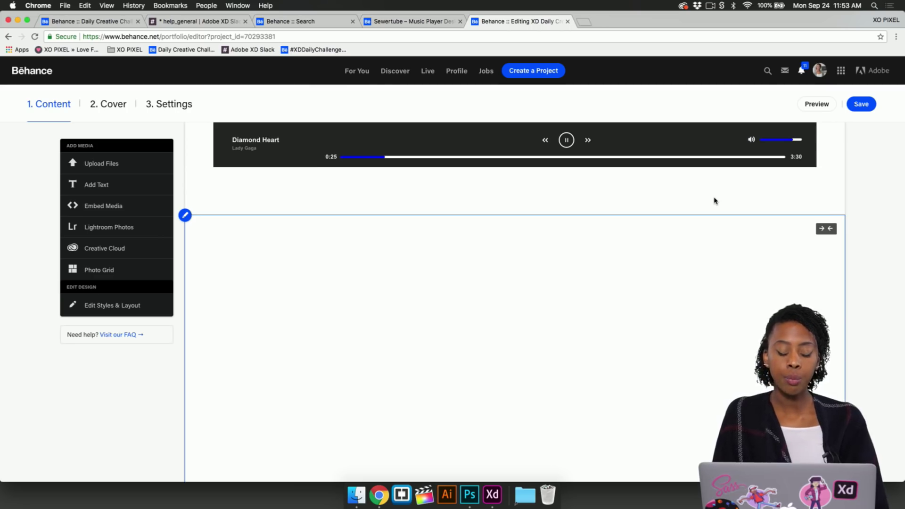
{"action": "left_click", "coordinate": [827, 231]}
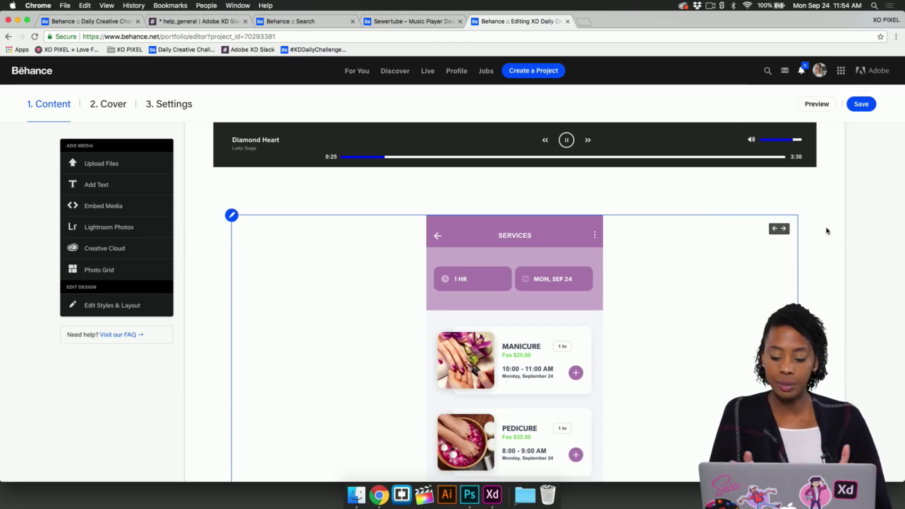
{"action": "scroll", "coordinate": [694, 308], "scroll_direction": "down", "scroll_amount": 2}
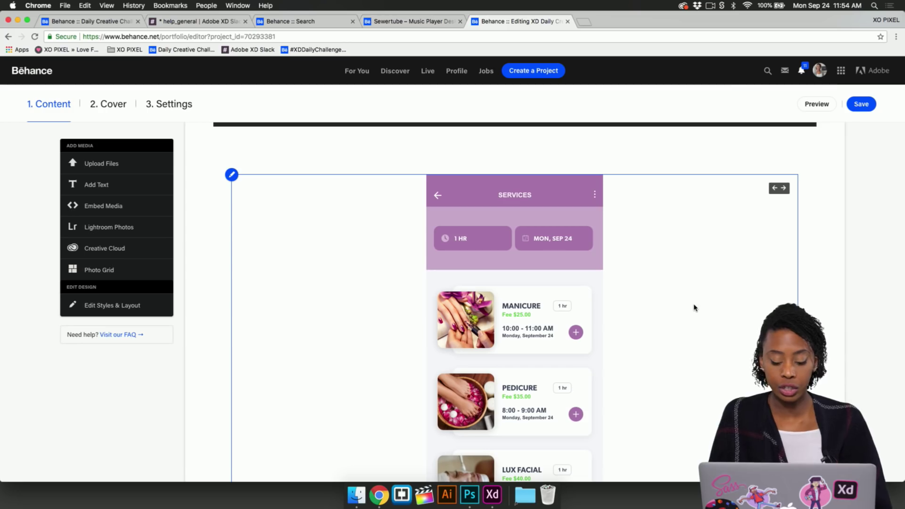
- Check the project's discoverability keywords for XDDAILYCHALLENGE and save the project settings
{"action": "scroll", "coordinate": [605, 266], "scroll_direction": "up", "scroll_amount": 10}
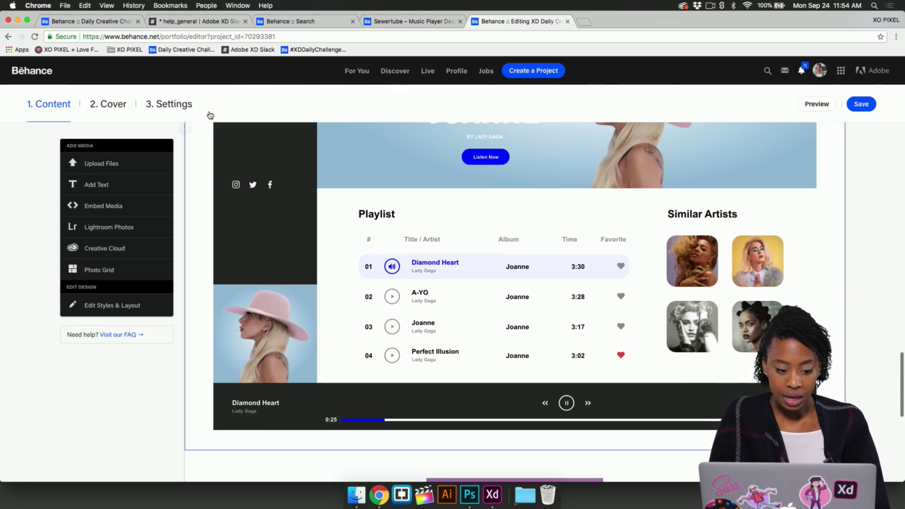
{"action": "left_click", "coordinate": [186, 105]}
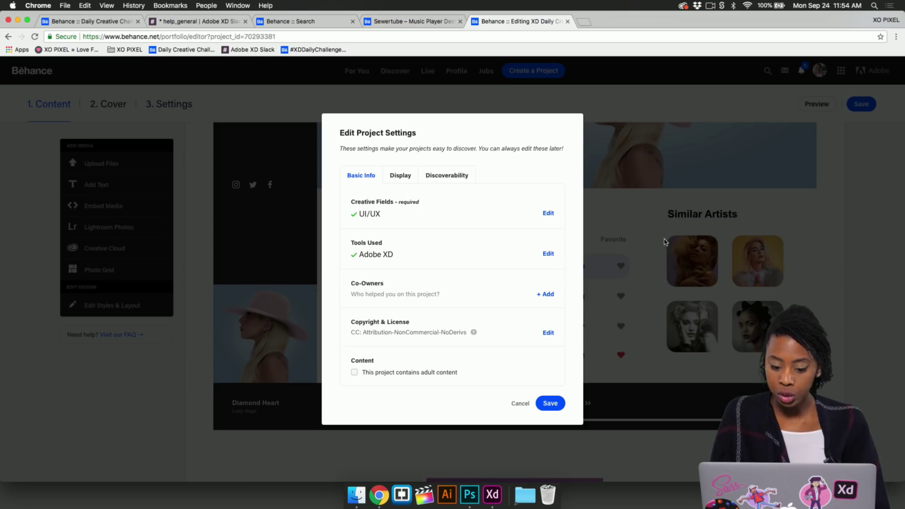
{"action": "left_click", "coordinate": [451, 178]}
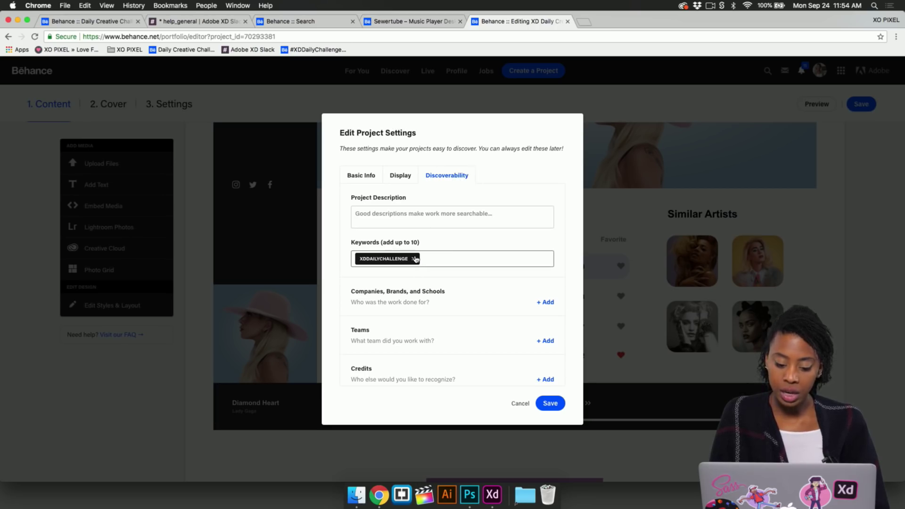
{"action": "left_click", "coordinate": [550, 404]}
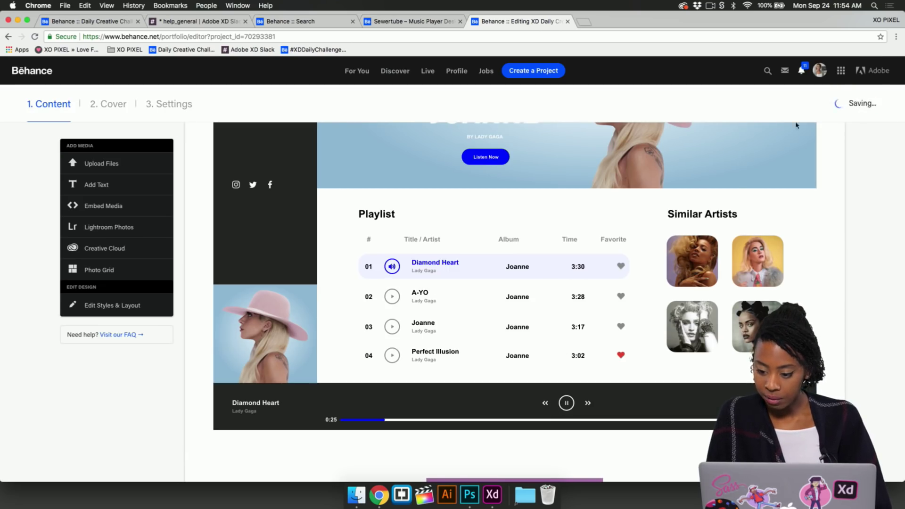
{"action": "scroll", "coordinate": [716, 288], "scroll_direction": "down", "scroll_amount": 10}
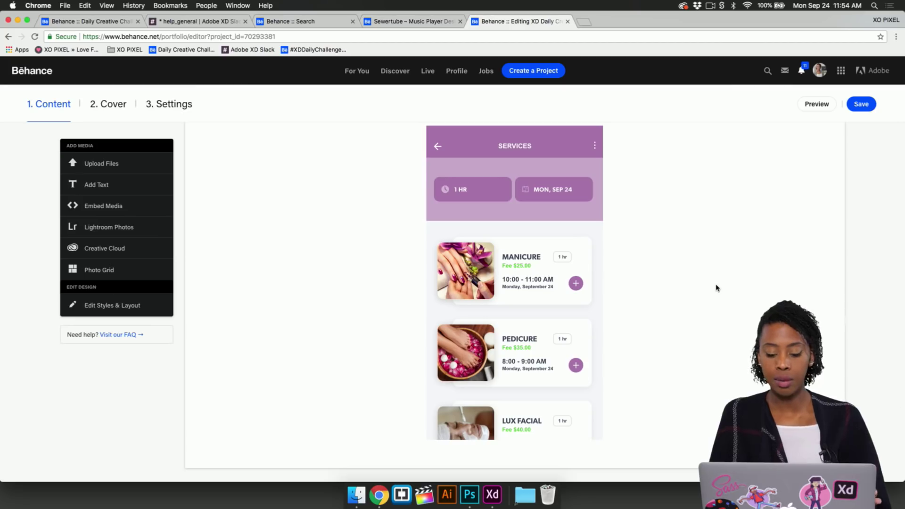